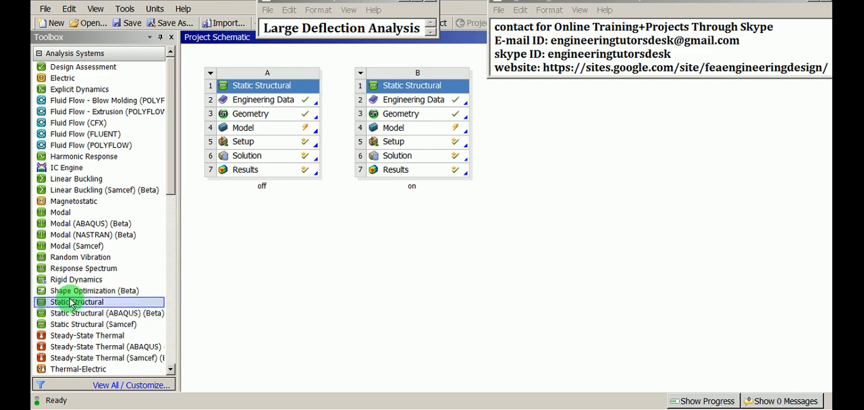
- Add a new Static Structural system below system A in the project schematic and name it Large-Deflection-OFF
{"action": "left_click_drag", "start_coordinate": [71, 303], "coordinate": [228, 206]}
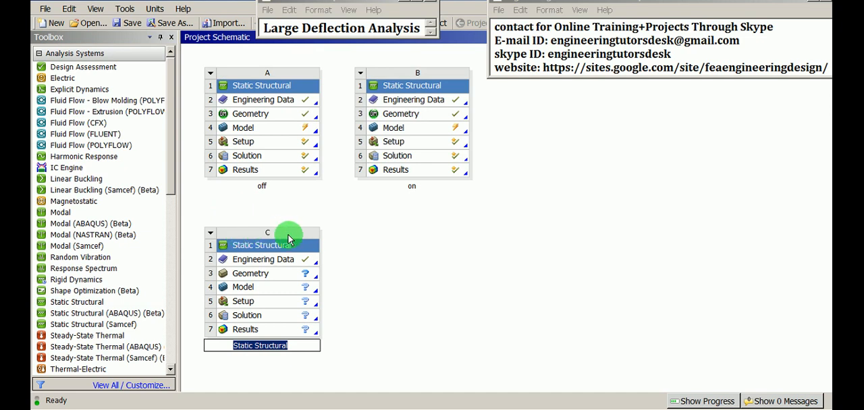
{"action": "right_click", "coordinate": [269, 245]}
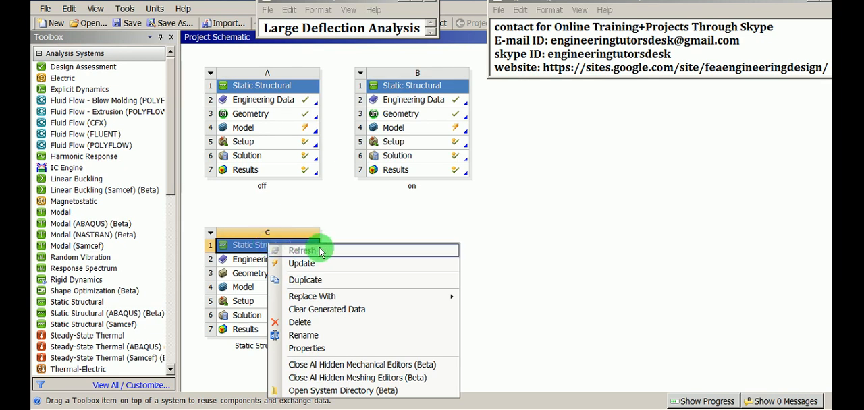
{"action": "left_click", "coordinate": [311, 336]}
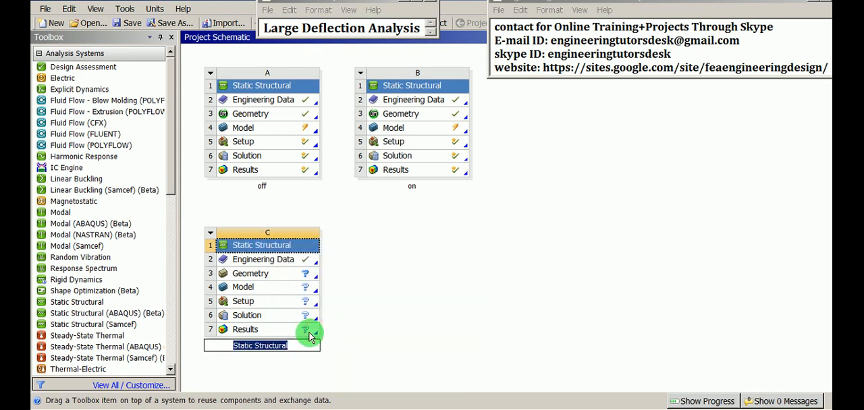
{"action": "type", "text": "Large"}
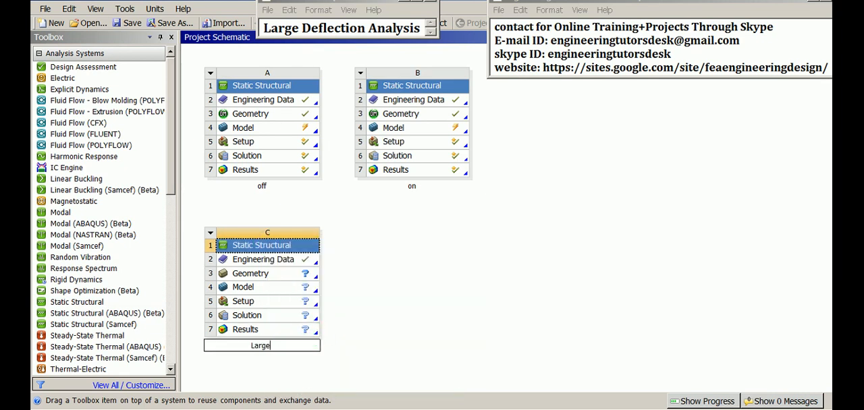
{"action": "type", "text": "-Deflection-OFF"}
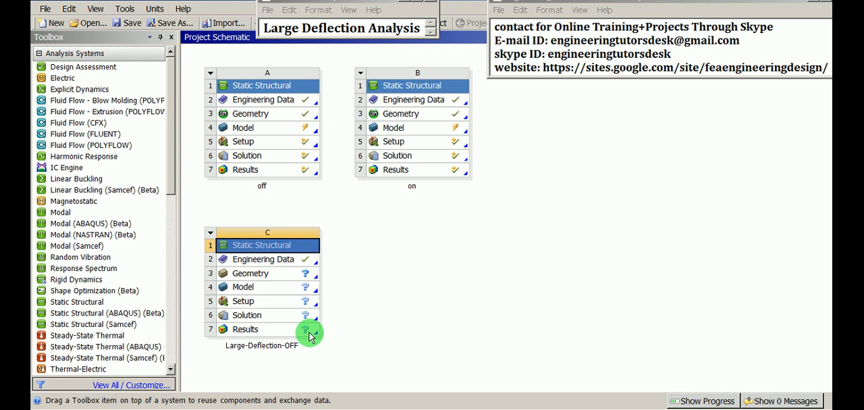
- Open the engineering data of the Large-Deflection-OFF system and display the engineering data sources
{"action": "left_click", "coordinate": [274, 265]}
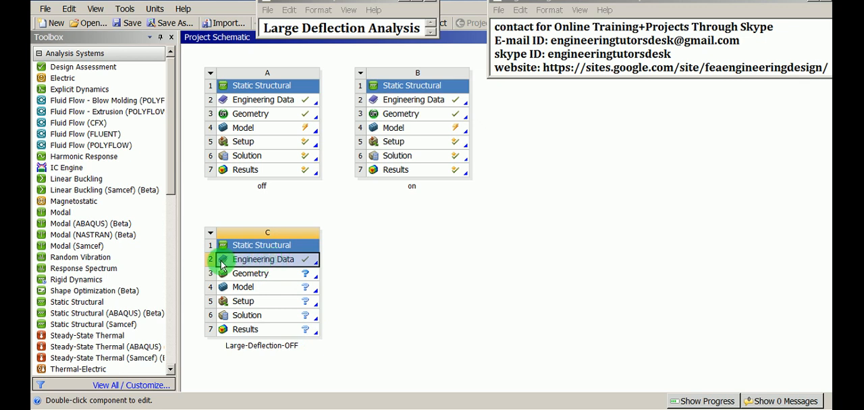
{"action": "right_click", "coordinate": [273, 264]}
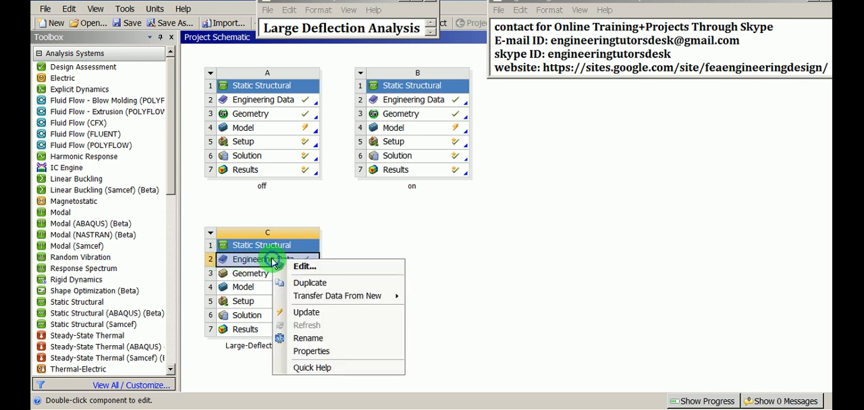
{"action": "left_click", "coordinate": [351, 267]}
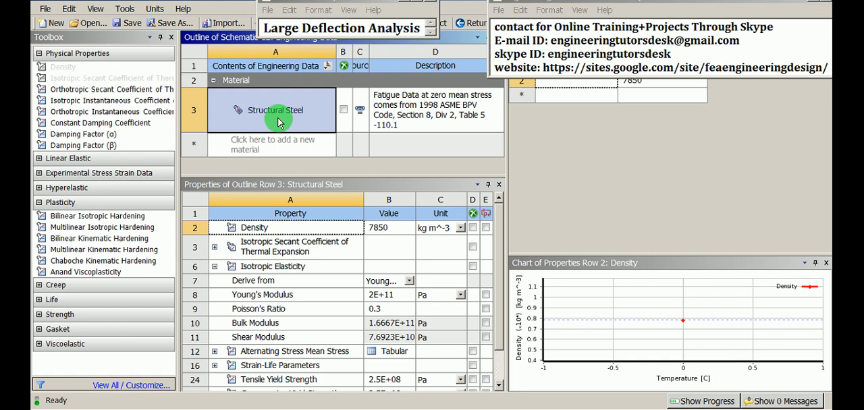
{"action": "left_click", "coordinate": [678, 11]}
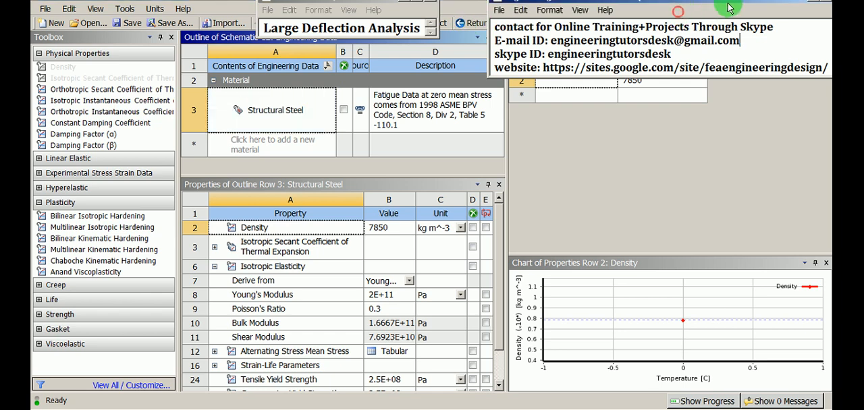
{"action": "left_click", "coordinate": [813, 6]}
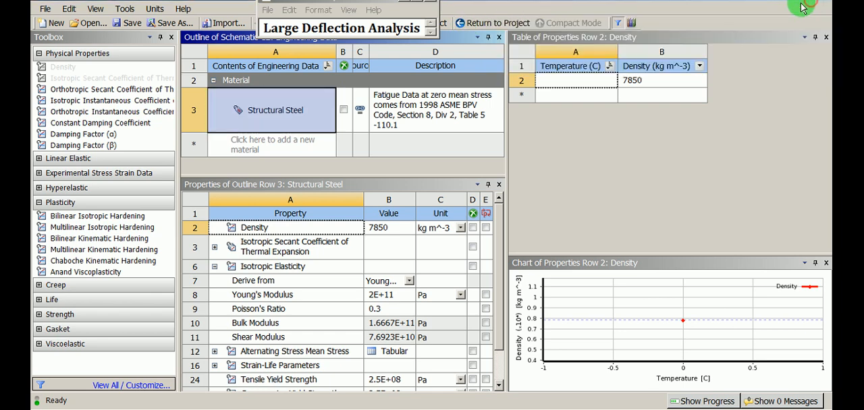
{"action": "left_click", "coordinate": [632, 25]}
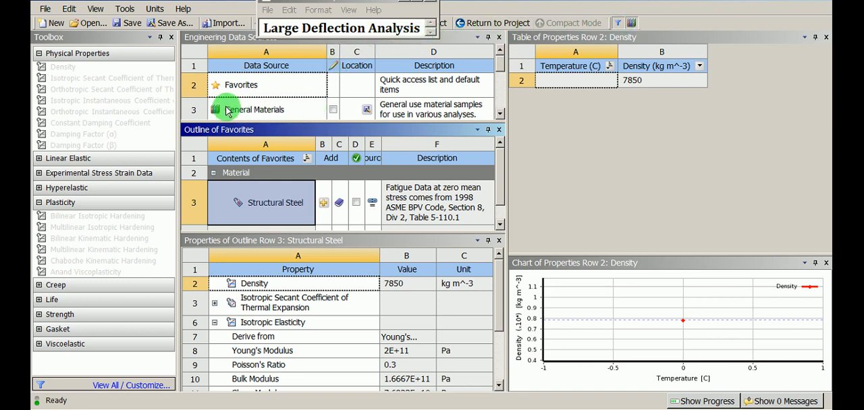
- Add Polyethylene from the General Materials library to the engineering data and return to the project schematic
{"action": "left_click", "coordinate": [253, 109]}
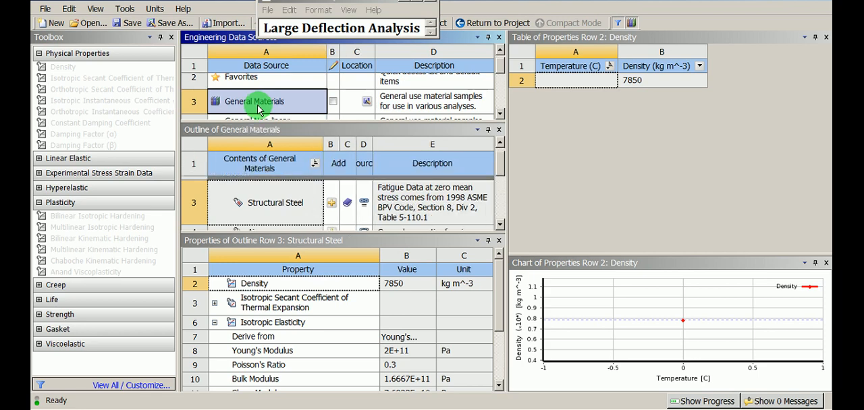
{"action": "left_click", "coordinate": [499, 225]}
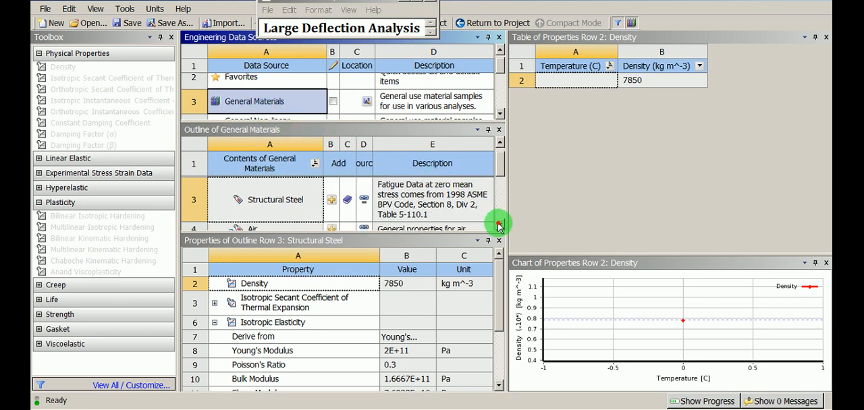
{"action": "left_click", "coordinate": [500, 225]}
{"action": "left_click", "coordinate": [500, 225]}
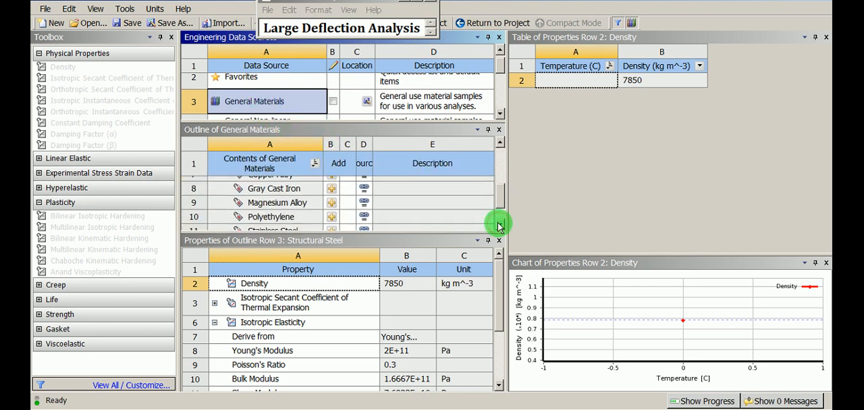
{"action": "left_click", "coordinate": [499, 225]}
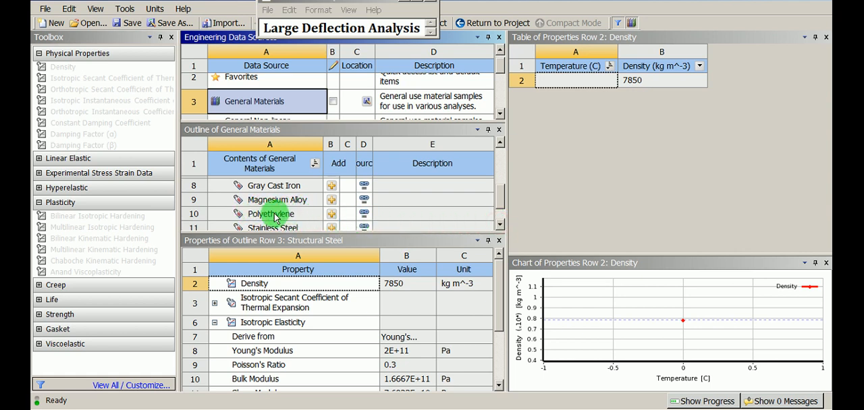
{"action": "left_click", "coordinate": [332, 218]}
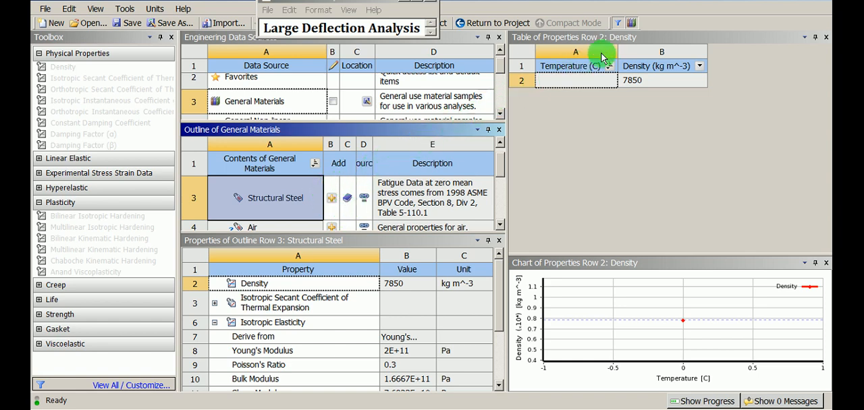
{"action": "left_click", "coordinate": [631, 23]}
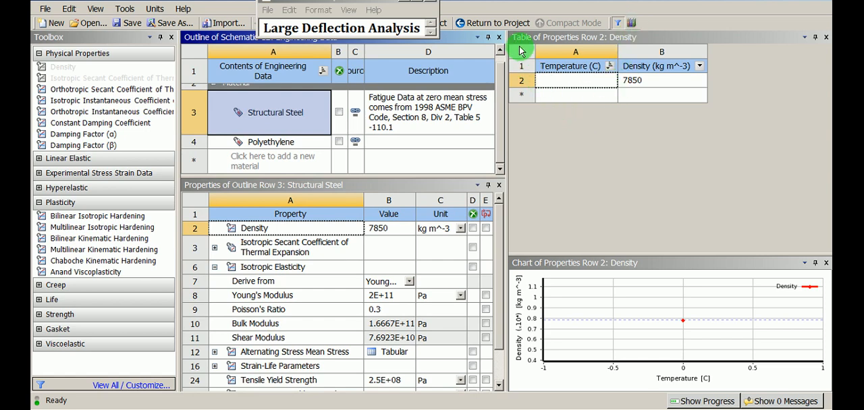
{"action": "left_click", "coordinate": [510, 25]}
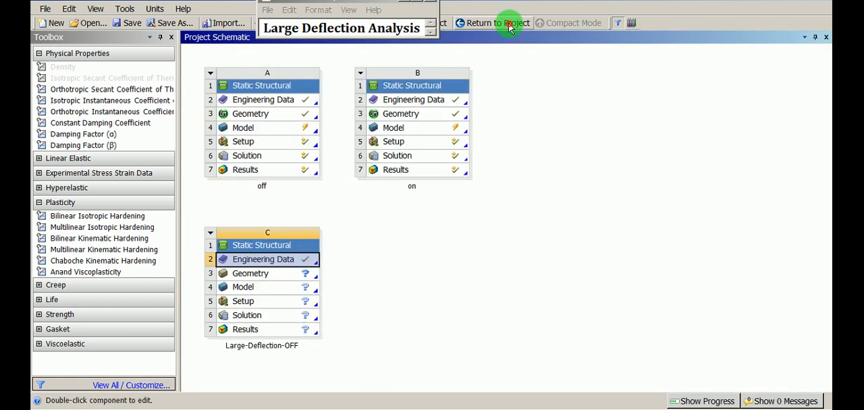
{"action": "left_click", "coordinate": [529, 160]}
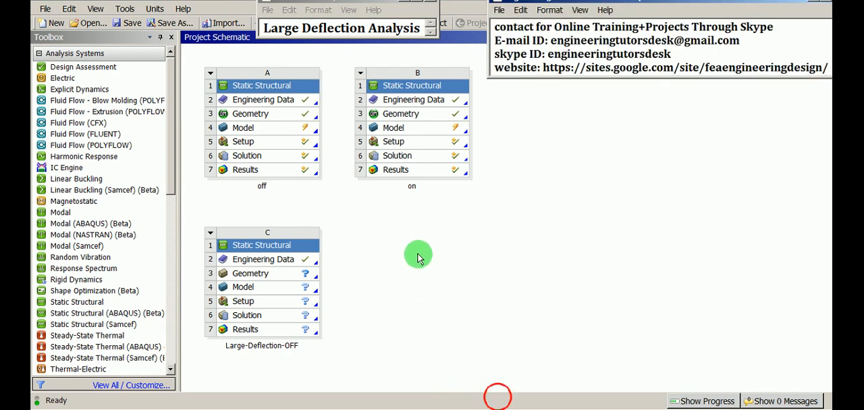
- Import the file large-deflection-1.stp as the geometry of the Large-Deflection-OFF system
{"action": "left_click", "coordinate": [284, 247]}
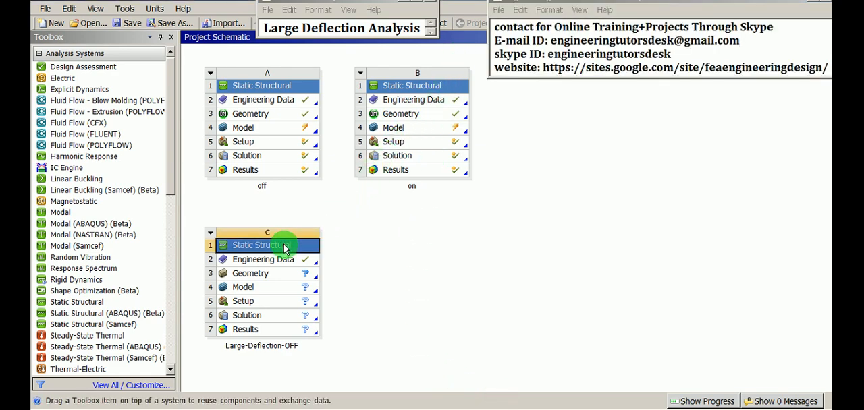
{"action": "left_click", "coordinate": [268, 274]}
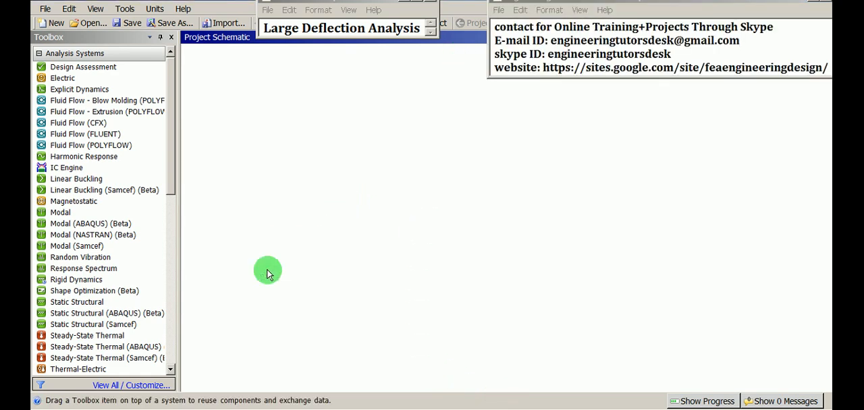
{"action": "right_click", "coordinate": [269, 274]}
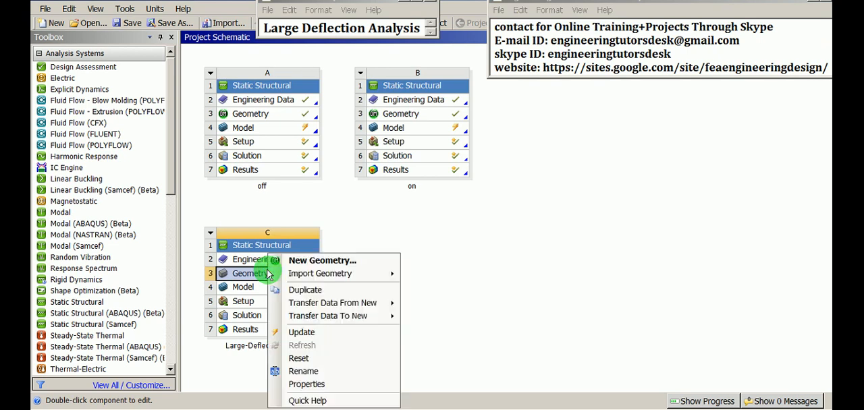
{"action": "left_click", "coordinate": [306, 274]}
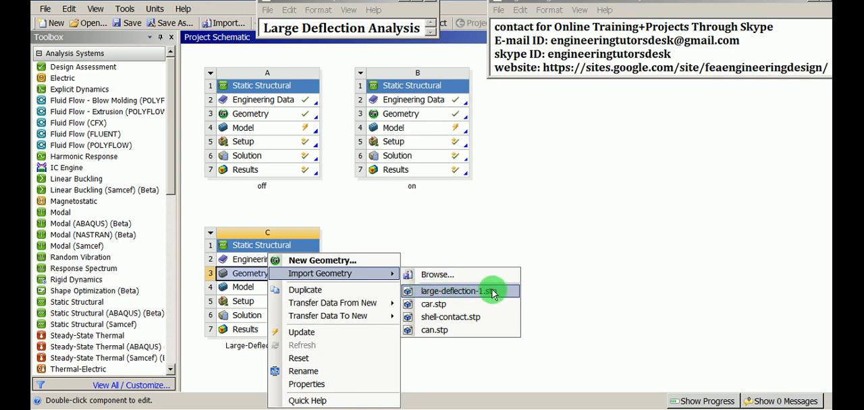
{"action": "left_click", "coordinate": [448, 293]}
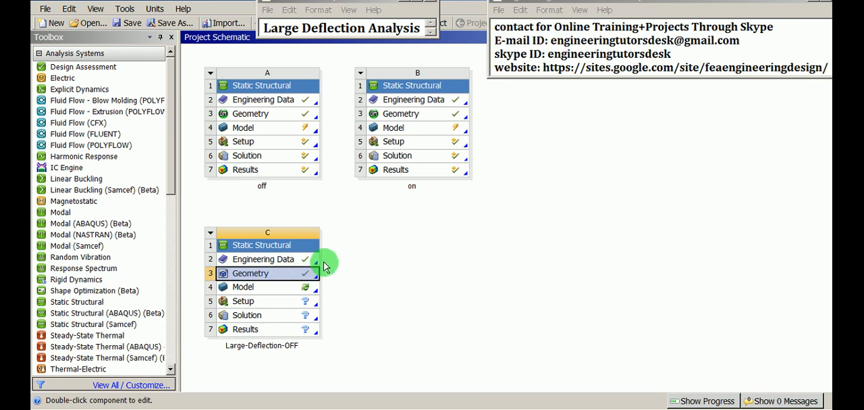
{"action": "left_click", "coordinate": [355, 268]}
- Open the imported geometry of the Large-Deflection-OFF system for editing with millimeter as the length unit
{"action": "left_click", "coordinate": [274, 275]}
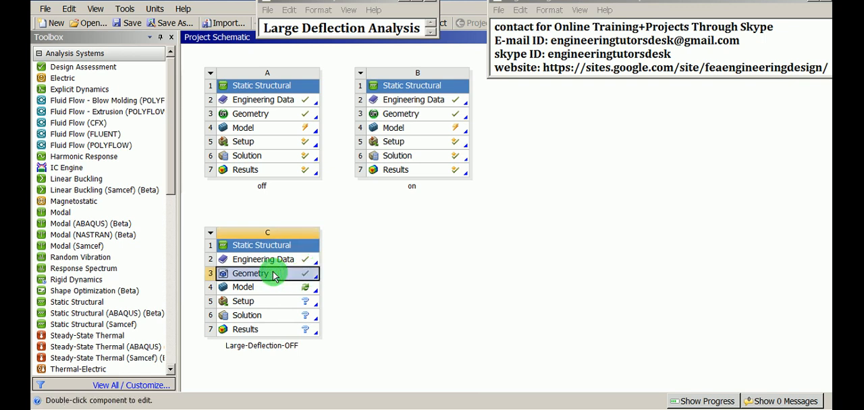
{"action": "right_click", "coordinate": [274, 277]}
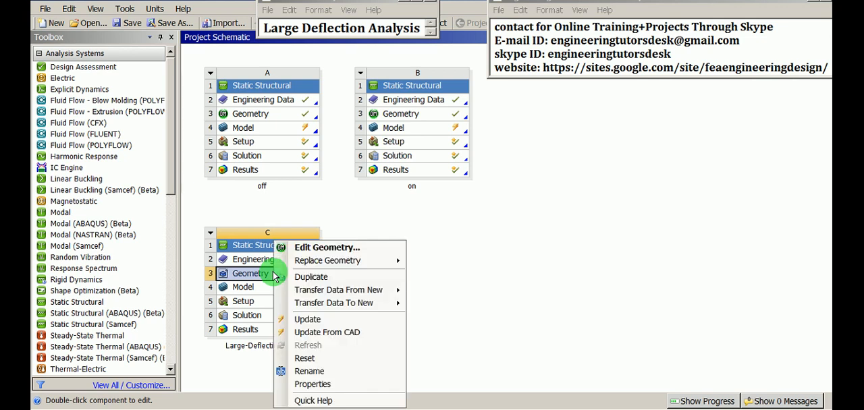
{"action": "left_click", "coordinate": [341, 250]}
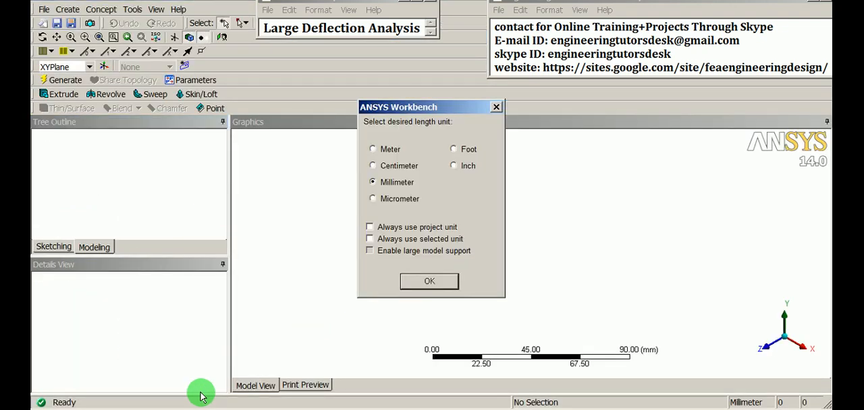
{"action": "left_click_drag", "start_coordinate": [414, 110], "coordinate": [343, 157]}
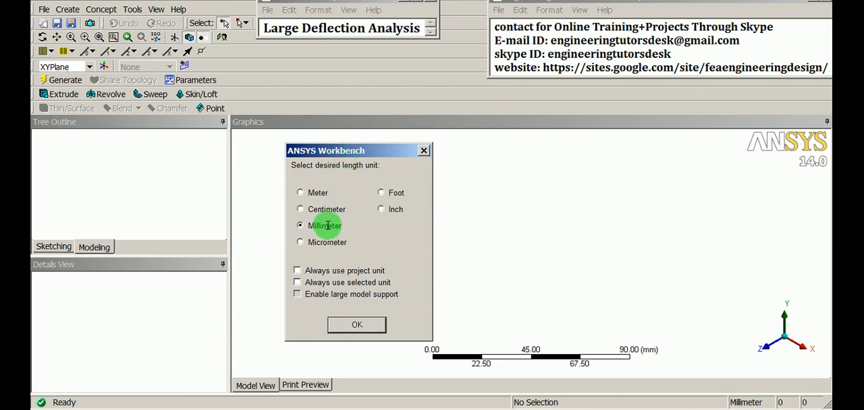
{"action": "left_click", "coordinate": [355, 324]}
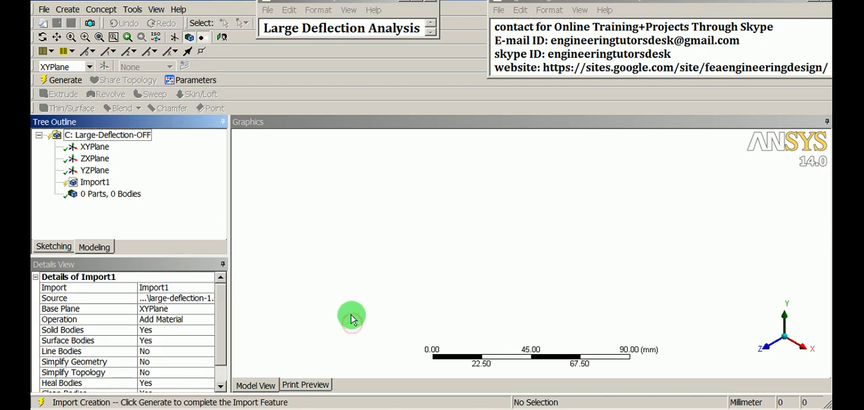
- Generate the Import1 feature to build the imported bodies
{"action": "left_click", "coordinate": [352, 284]}
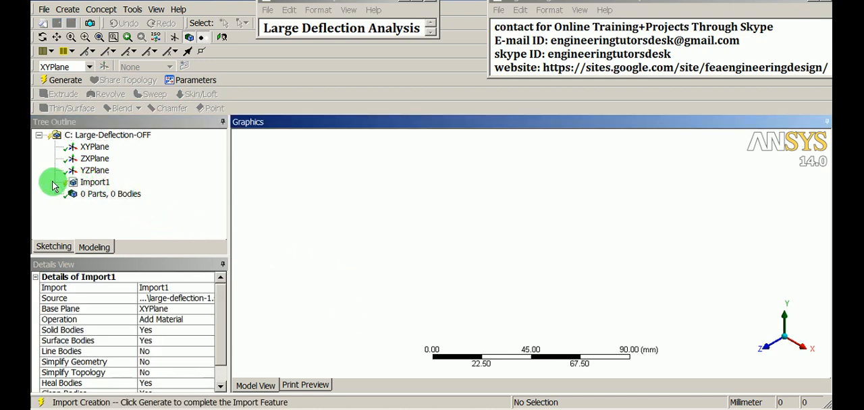
{"action": "left_click", "coordinate": [95, 183]}
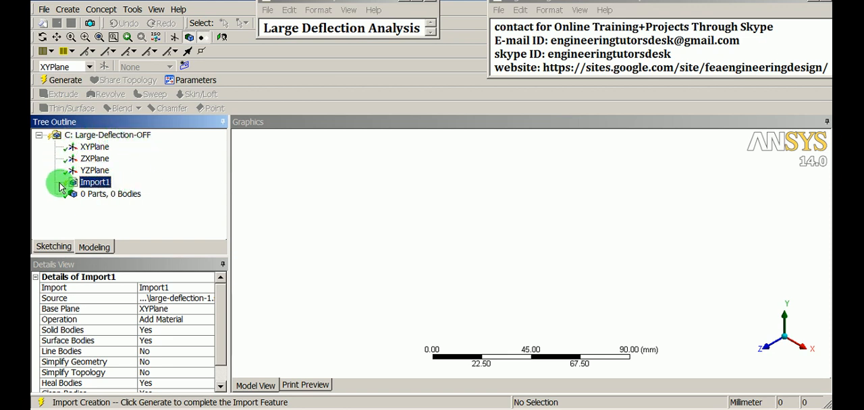
{"action": "left_click", "coordinate": [98, 183]}
{"action": "left_click", "coordinate": [60, 82]}
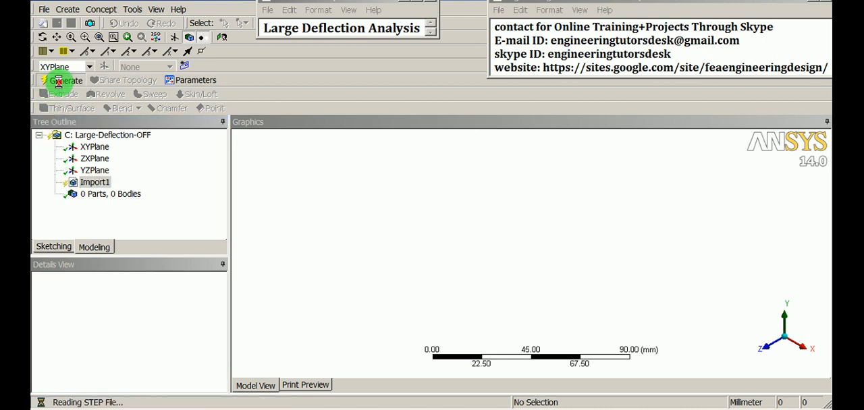
- Examine the imported bar and the thin cylinder beneath its end from several angles, including the cylinder's upper and lower faces
{"action": "middle_click_drag", "start_coordinate": [403, 195], "coordinate": [593, 263]}
{"action": "scroll", "coordinate": [642, 287], "scroll_direction": "up", "scroll_amount": 5}
{"action": "middle_click_drag", "start_coordinate": [774, 226], "coordinate": [567, 279], "text": "ctrl"}
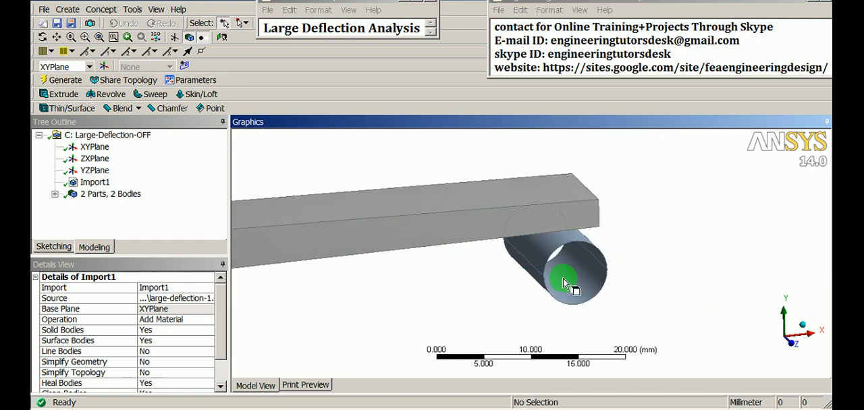
{"action": "scroll", "coordinate": [572, 273], "scroll_direction": "up", "scroll_amount": 2}
{"action": "middle_click_drag", "start_coordinate": [586, 254], "coordinate": [561, 247]}
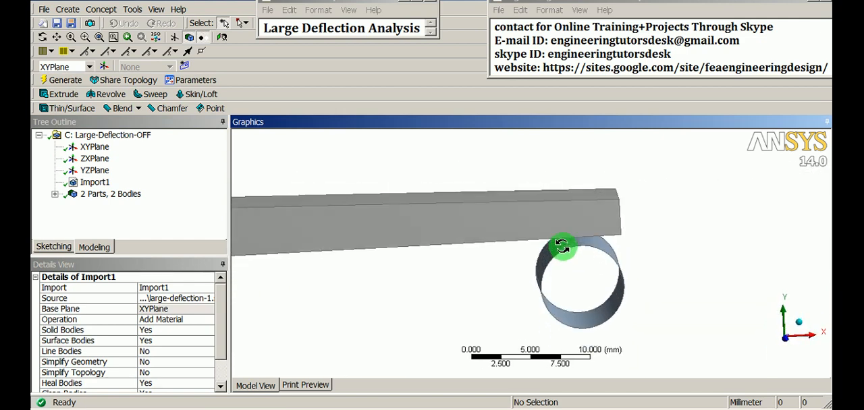
{"action": "scroll", "coordinate": [565, 307], "scroll_direction": "down", "scroll_amount": 3}
{"action": "mouse_move", "coordinate": [565, 307]}
{"action": "middle_mouse_down"}
{"action": "mouse_move", "coordinate": [511, 286]}
{"action": "mouse_move", "coordinate": [662, 251]}
{"action": "mouse_move", "coordinate": [472, 216]}
{"action": "mouse_move", "coordinate": [493, 256]}
{"action": "mouse_move", "coordinate": [540, 293]}
{"action": "mouse_move", "coordinate": [413, 212]}
{"action": "mouse_move", "coordinate": [510, 241]}
{"action": "mouse_move", "coordinate": [448, 248]}
{"action": "mouse_move", "coordinate": [540, 259]}
{"action": "mouse_move", "coordinate": [614, 251]}
{"action": "mouse_move", "coordinate": [552, 312]}
{"action": "middle_mouse_up"}
{"action": "scroll", "coordinate": [540, 258], "scroll_direction": "up", "scroll_amount": 2}
{"action": "scroll", "coordinate": [553, 308], "scroll_direction": "up", "scroll_amount": 5}
{"action": "left_click", "coordinate": [633, 255]}
{"action": "left_click", "coordinate": [625, 304]}
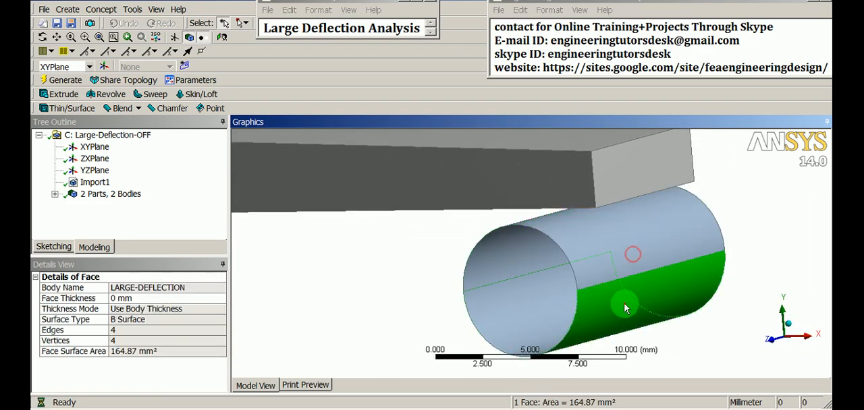
- View the whole bar and cylinder model and list the bodies of the imported geometry
{"action": "scroll", "coordinate": [597, 264], "scroll_direction": "down", "scroll_amount": 1}
{"action": "scroll", "coordinate": [597, 264], "scroll_direction": "down", "scroll_amount": 5}
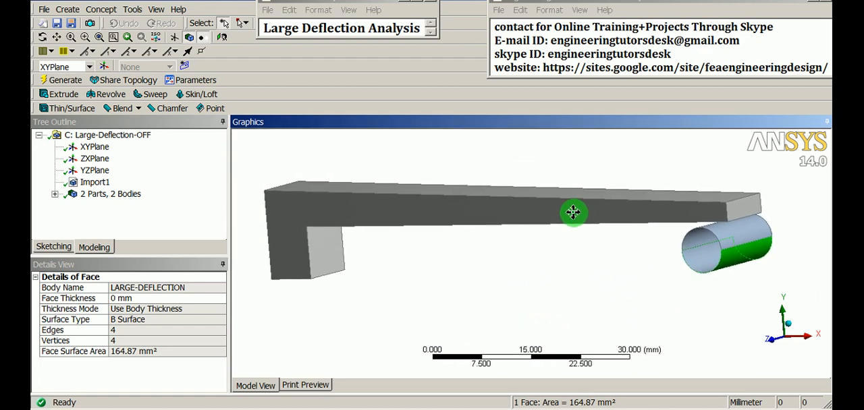
{"action": "left_click", "coordinate": [531, 254]}
{"action": "mouse_move", "coordinate": [531, 254]}
{"action": "middle_mouse_down"}
{"action": "mouse_move", "coordinate": [517, 254]}
{"action": "mouse_move", "coordinate": [521, 274]}
{"action": "mouse_move", "coordinate": [531, 266]}
{"action": "middle_mouse_up"}
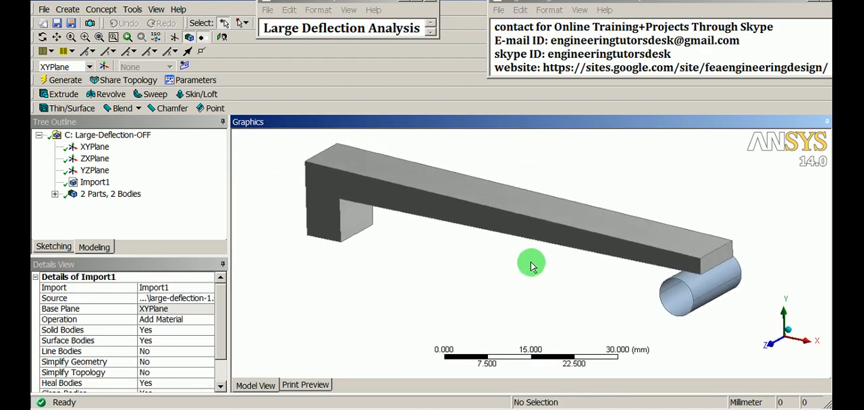
{"action": "left_click", "coordinate": [56, 196]}
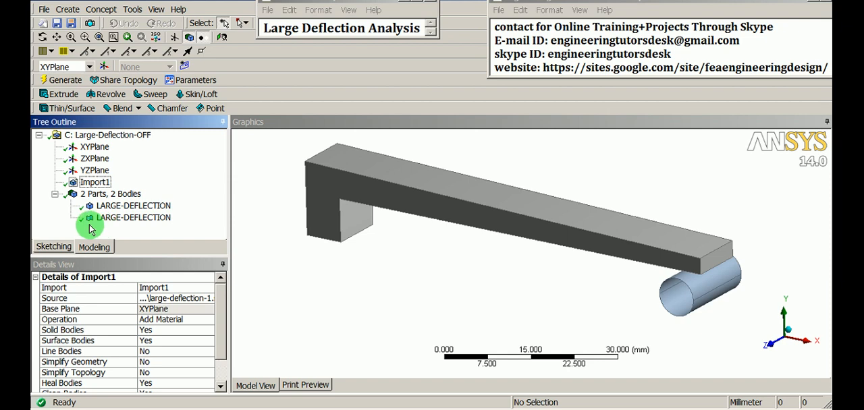
{"action": "left_click", "coordinate": [407, 272]}
{"action": "scroll", "coordinate": [511, 285], "scroll_direction": "down", "scroll_amount": 3}
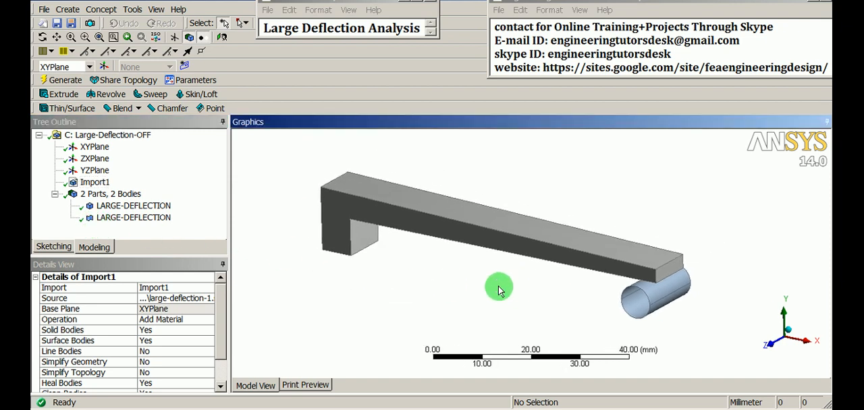
- Examine the bar's underside face and the cylinder beneath its free end from below and from the side
{"action": "middle_click_drag", "start_coordinate": [499, 289], "coordinate": [566, 267]}
{"action": "scroll", "coordinate": [597, 272], "scroll_direction": "up", "scroll_amount": 4}
{"action": "middle_click_drag", "start_coordinate": [725, 194], "coordinate": [587, 290], "text": "ctrl"}
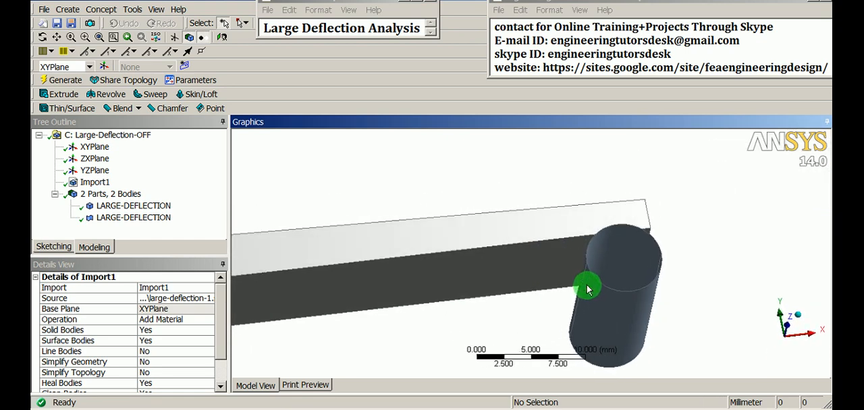
{"action": "left_click", "coordinate": [610, 305]}
{"action": "left_click", "coordinate": [536, 257]}
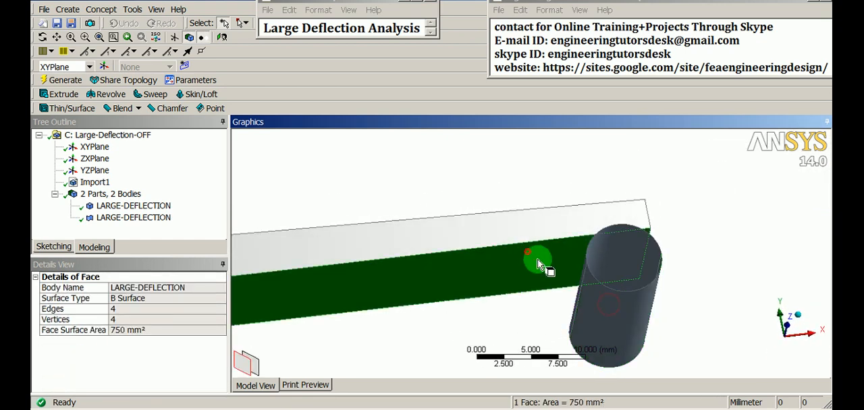
{"action": "left_click", "coordinate": [604, 298]}
{"action": "left_click", "coordinate": [500, 260]}
{"action": "left_click", "coordinate": [588, 302]}
{"action": "middle_click_drag", "start_coordinate": [614, 309], "coordinate": [600, 302]}
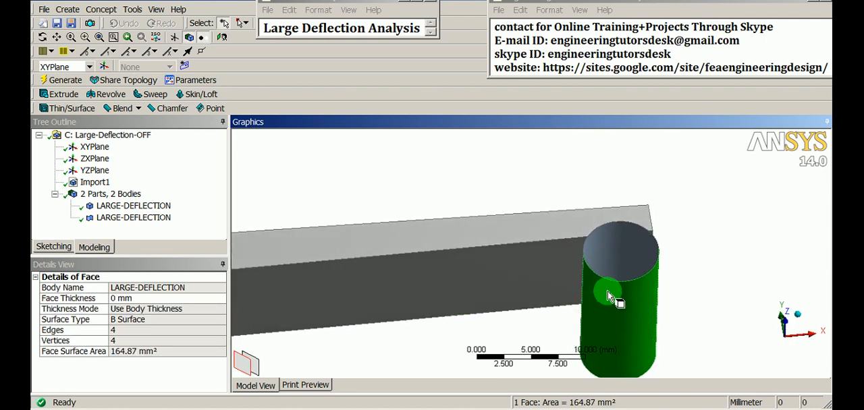
{"action": "mouse_move", "coordinate": [608, 291]}
{"action": "middle_mouse_down"}
{"action": "mouse_move", "coordinate": [573, 230]}
{"action": "mouse_move", "coordinate": [585, 312]}
{"action": "mouse_move", "coordinate": [594, 297]}
{"action": "middle_mouse_up"}
{"action": "left_click", "coordinate": [693, 253]}
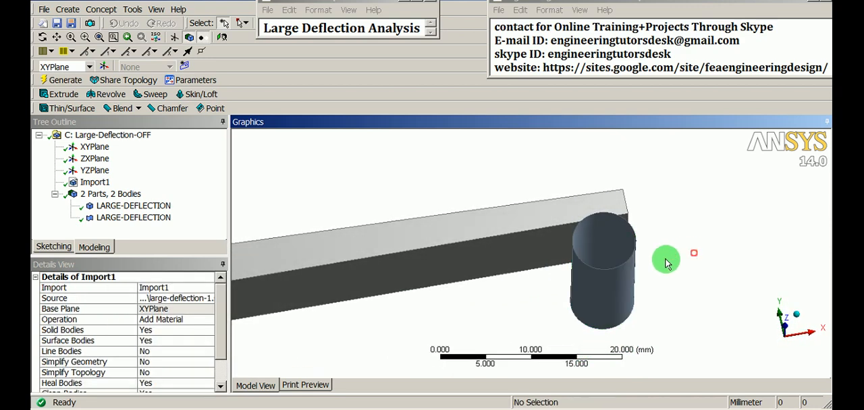
{"action": "left_click", "coordinate": [569, 230]}
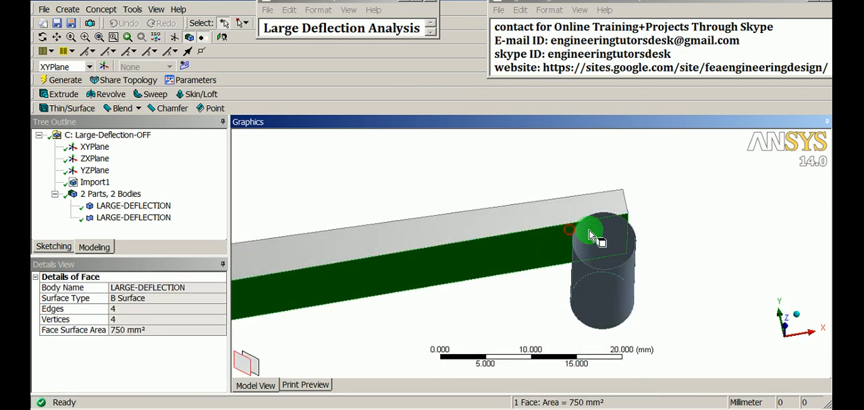
{"action": "middle_click_drag", "start_coordinate": [589, 231], "coordinate": [365, 242]}
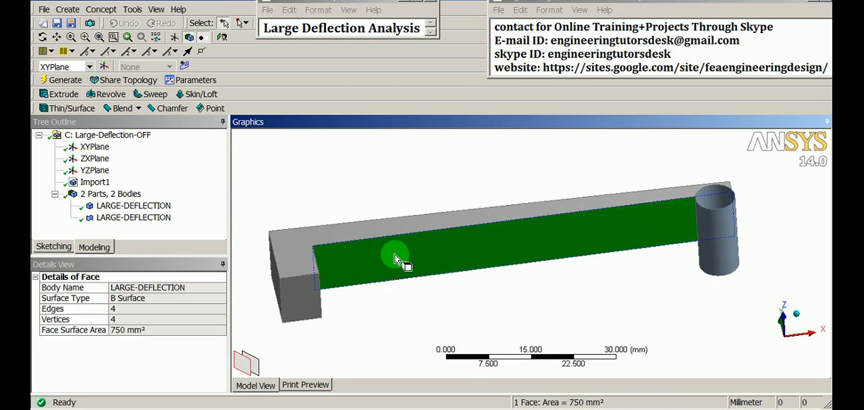
{"action": "left_click", "coordinate": [777, 206]}
{"action": "middle_click_drag", "start_coordinate": [775, 205], "coordinate": [664, 245], "text": "ctrl"}
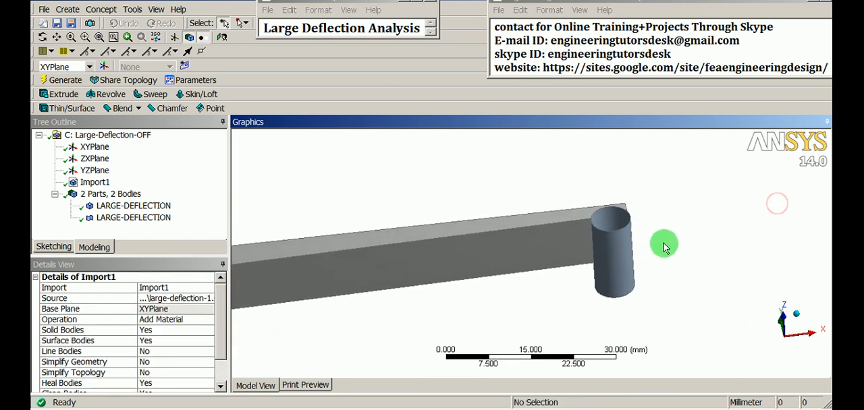
{"action": "middle_click_drag", "start_coordinate": [654, 276], "coordinate": [707, 247], "text": "shift"}
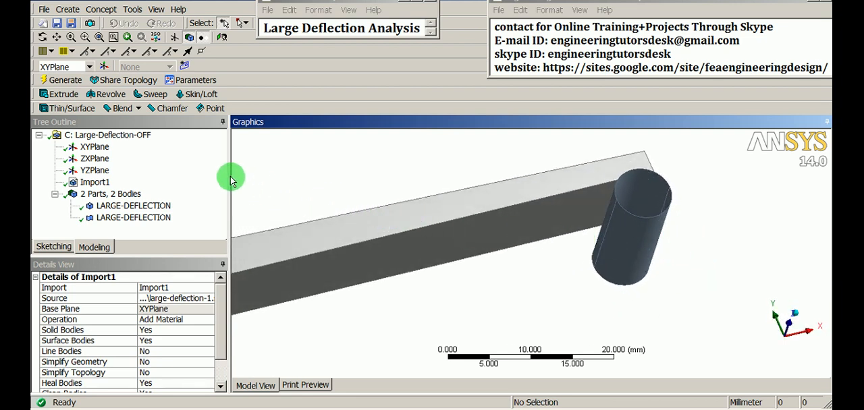
- Start an Edges On Face projection and assign the cylinder's lengthwise edge facing the bar's L-shaped end as the edge to project
{"action": "left_click", "coordinate": [135, 10]}
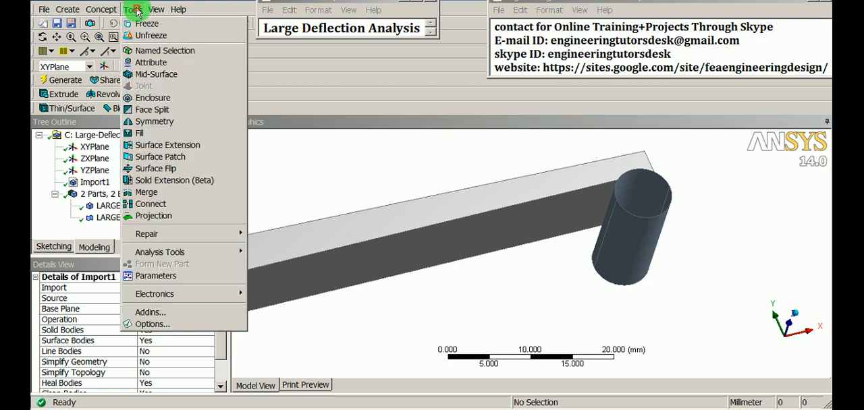
{"action": "left_click", "coordinate": [160, 217]}
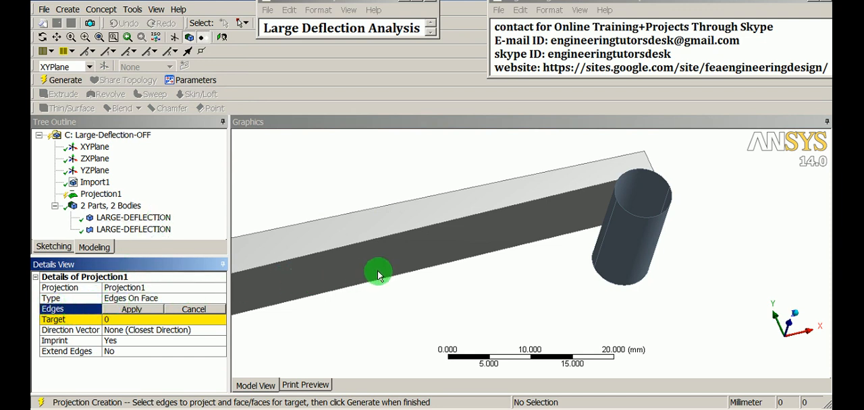
{"action": "left_click", "coordinate": [605, 251]}
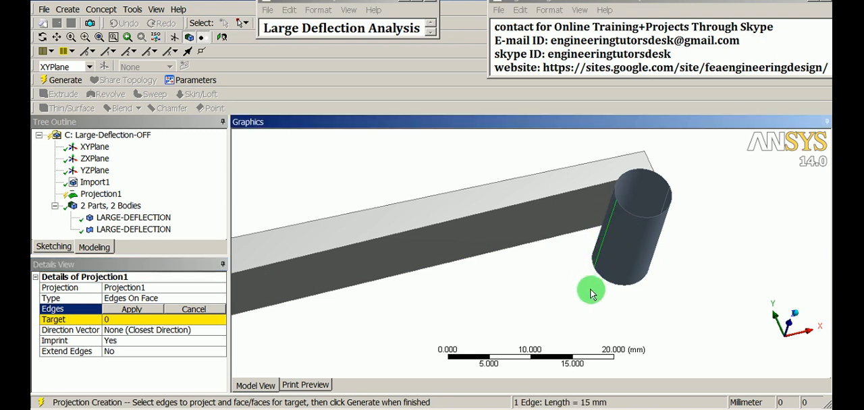
{"action": "scroll", "coordinate": [619, 230], "scroll_direction": "up", "scroll_amount": 2}
{"action": "scroll", "coordinate": [632, 210], "scroll_direction": "up", "scroll_amount": 1}
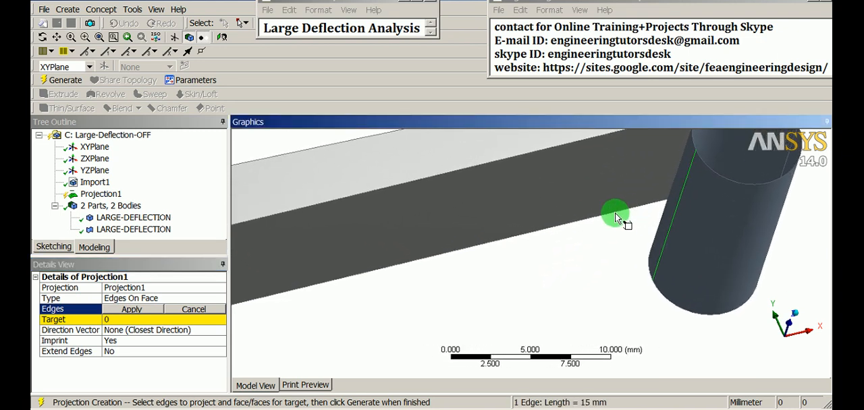
{"action": "left_click", "coordinate": [128, 310]}
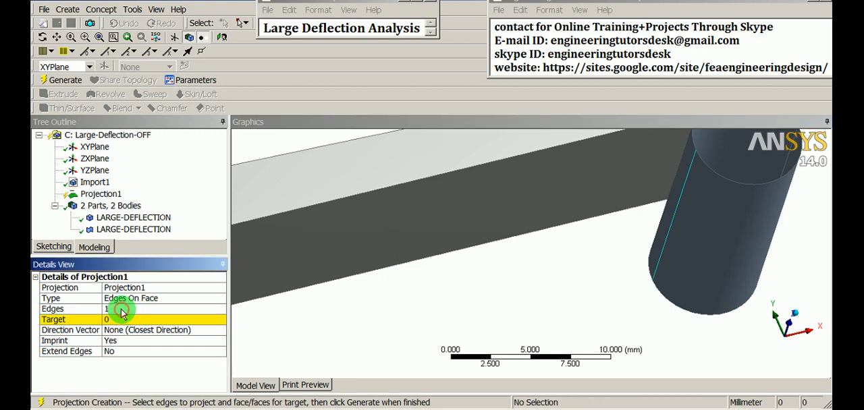
- Assign the bar's long underside face as the projection target and generate the projection
{"action": "left_click", "coordinate": [117, 322]}
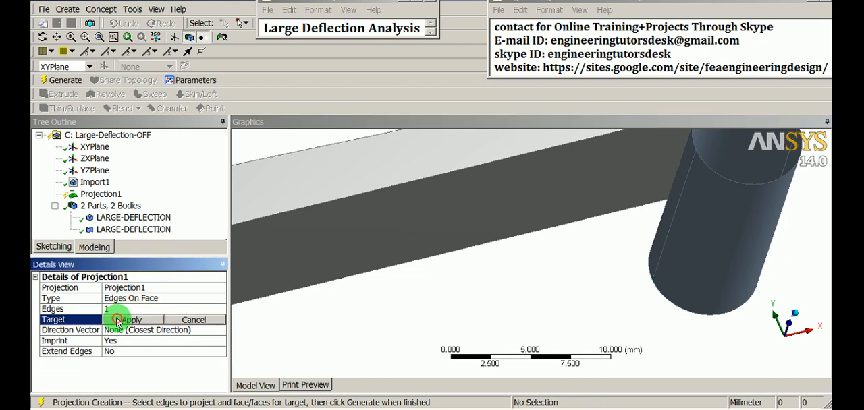
{"action": "scroll", "coordinate": [382, 291], "scroll_direction": "down", "scroll_amount": 1}
{"action": "middle_click_drag", "start_coordinate": [382, 290], "coordinate": [371, 291], "text": "shift"}
{"action": "middle_click_drag", "start_coordinate": [371, 291], "coordinate": [446, 297], "text": "ctrl"}
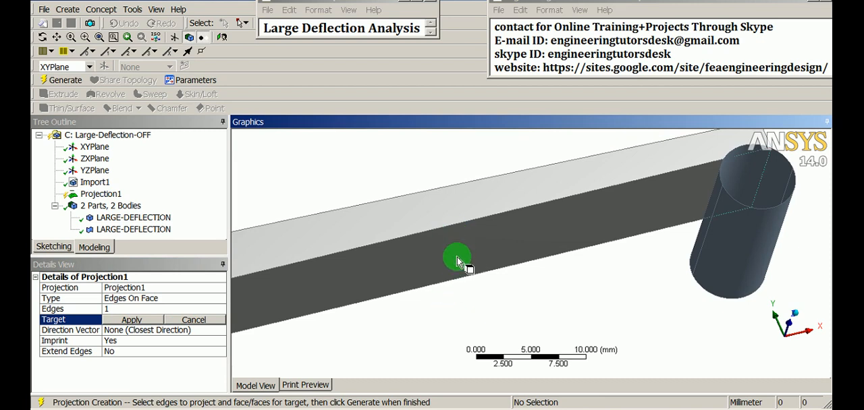
{"action": "left_click", "coordinate": [642, 206]}
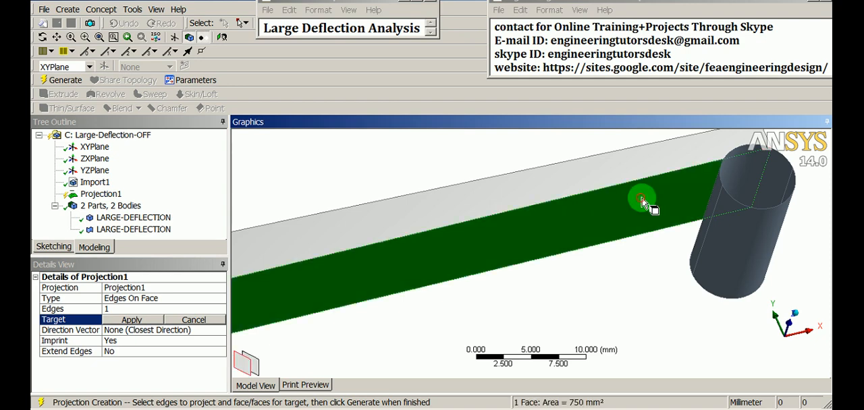
{"action": "scroll", "coordinate": [610, 282], "scroll_direction": "down", "scroll_amount": 4}
{"action": "middle_click_drag", "start_coordinate": [610, 281], "coordinate": [545, 218]}
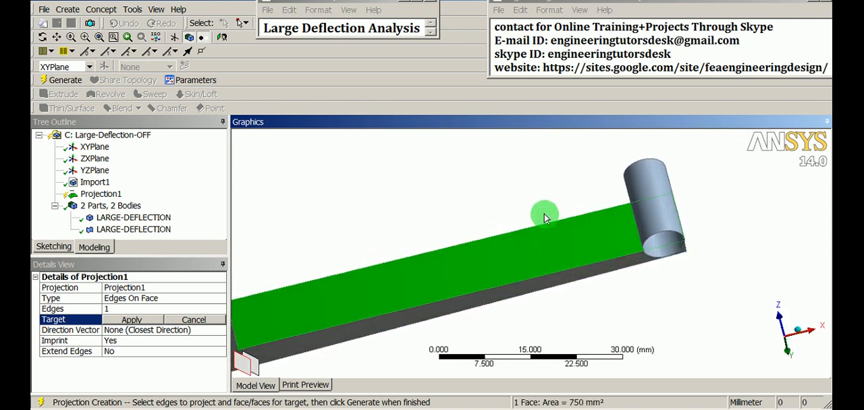
{"action": "left_click", "coordinate": [143, 323]}
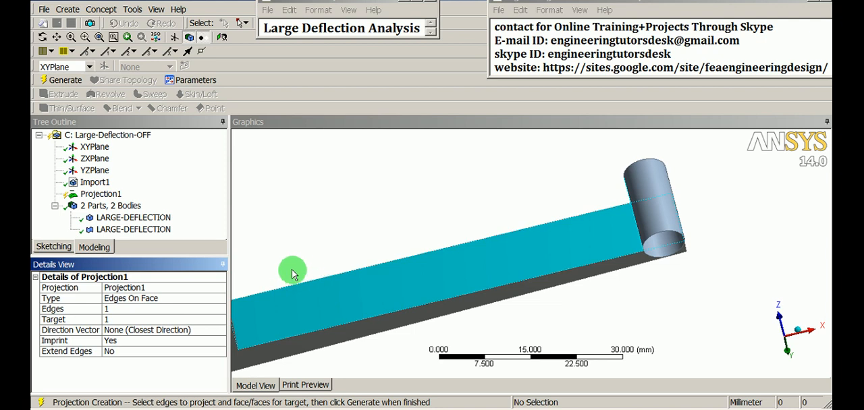
{"action": "left_click", "coordinate": [70, 83]}
- Inspect the imprinted split on the bar's underside by selecting the faces on either side of it
{"action": "middle_click_drag", "start_coordinate": [743, 291], "coordinate": [611, 229]}
{"action": "left_click", "coordinate": [585, 266]}
{"action": "left_click", "coordinate": [524, 266]}
{"action": "left_click", "coordinate": [593, 269]}
{"action": "left_click", "coordinate": [552, 258]}
{"action": "left_click", "coordinate": [600, 254]}
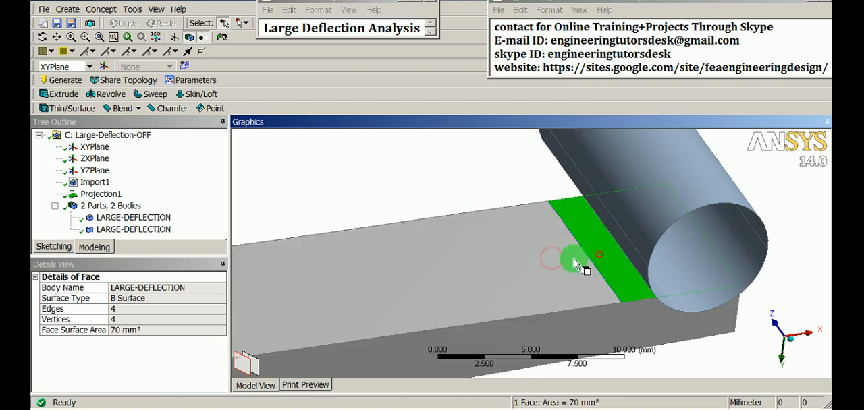
{"action": "left_click", "coordinate": [534, 266]}
{"action": "left_click", "coordinate": [608, 247]}
- Show the model in the front view and compare the imprinted end of the bar's underside with the cylinder's width
{"action": "scroll", "coordinate": [599, 253], "scroll_direction": "down", "scroll_amount": 8}
{"action": "middle_click_drag", "start_coordinate": [597, 254], "coordinate": [645, 184]}
{"action": "right_click", "coordinate": [645, 184]}
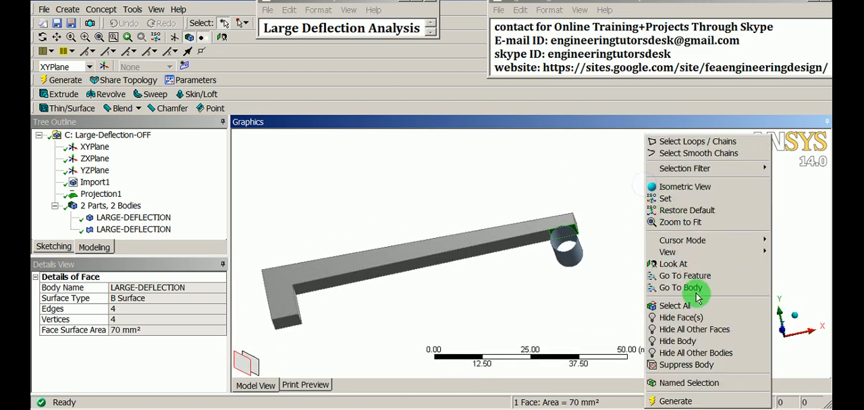
{"action": "mouse_move", "coordinate": [712, 250]}
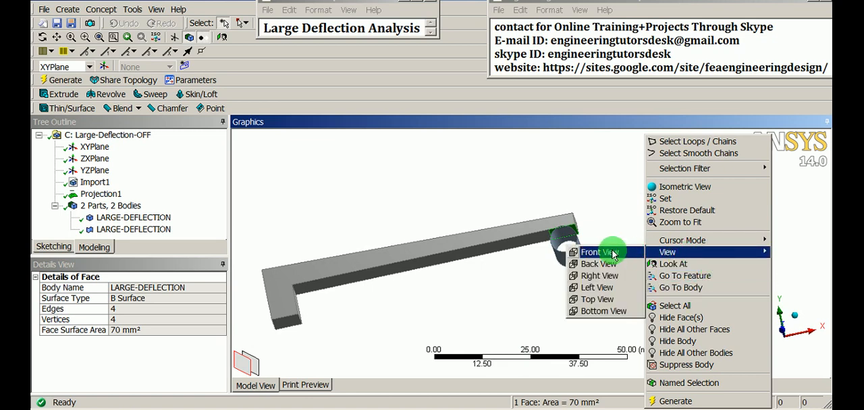
{"action": "left_click", "coordinate": [614, 303]}
{"action": "scroll", "coordinate": [624, 262], "scroll_direction": "up", "scroll_amount": 9}
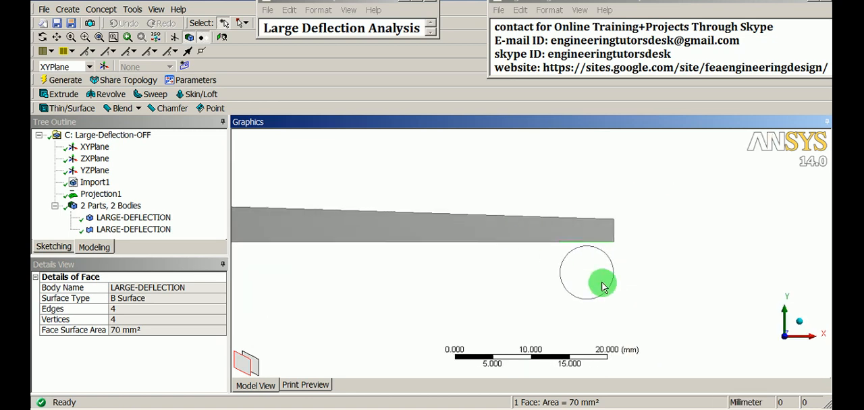
{"action": "left_click", "coordinate": [647, 239]}
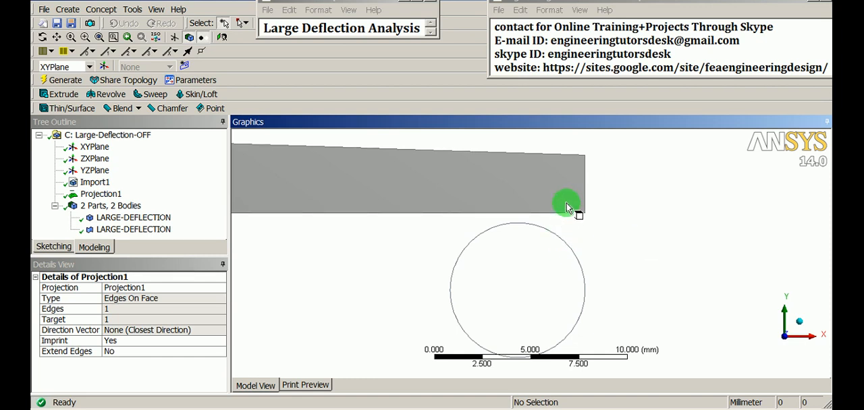
{"action": "scroll", "coordinate": [563, 268], "scroll_direction": "up", "scroll_amount": 2}
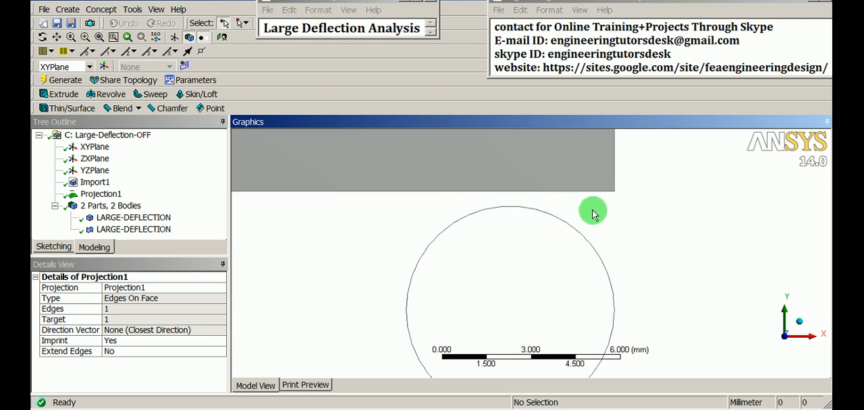
- Examine the cylinder's upper and lower faces and their position under the bar's free end from several angles
{"action": "middle_click_drag", "start_coordinate": [590, 212], "coordinate": [603, 260]}
{"action": "left_click", "coordinate": [601, 260]}
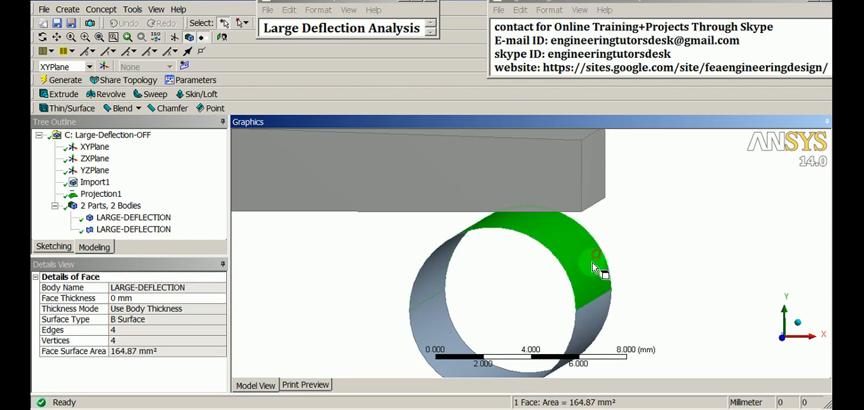
{"action": "left_click", "coordinate": [585, 311], "text": "ctrl"}
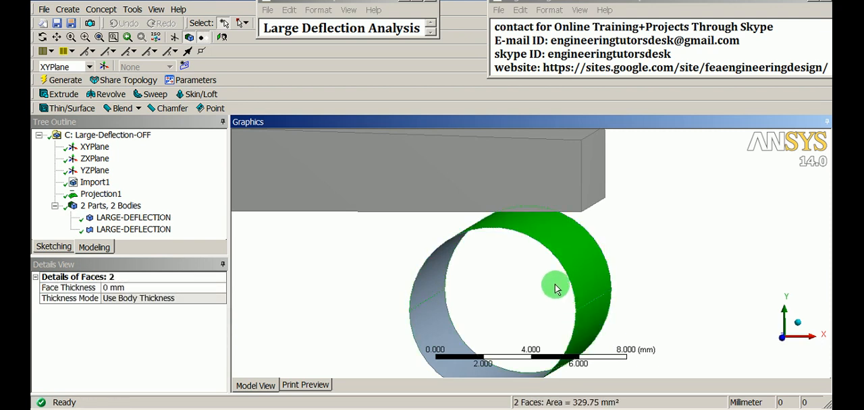
{"action": "scroll", "coordinate": [556, 289], "scroll_direction": "up", "scroll_amount": 1}
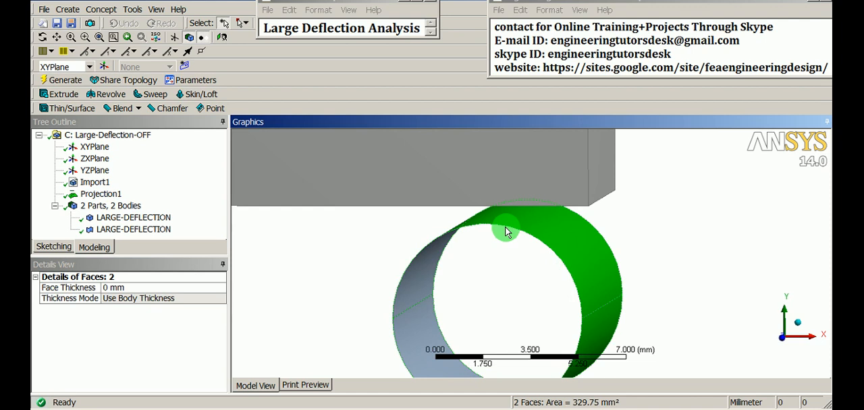
{"action": "middle_click_drag", "start_coordinate": [507, 199], "coordinate": [530, 260]}
{"action": "left_click", "coordinate": [646, 248]}
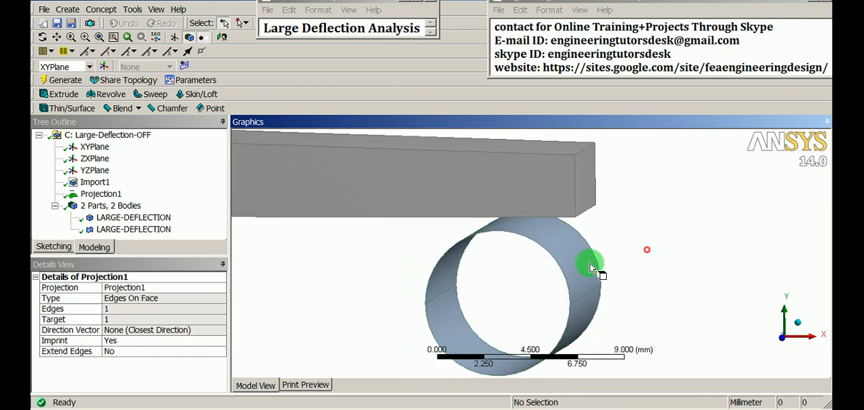
{"action": "left_click", "coordinate": [582, 273]}
{"action": "left_click", "coordinate": [597, 313]}
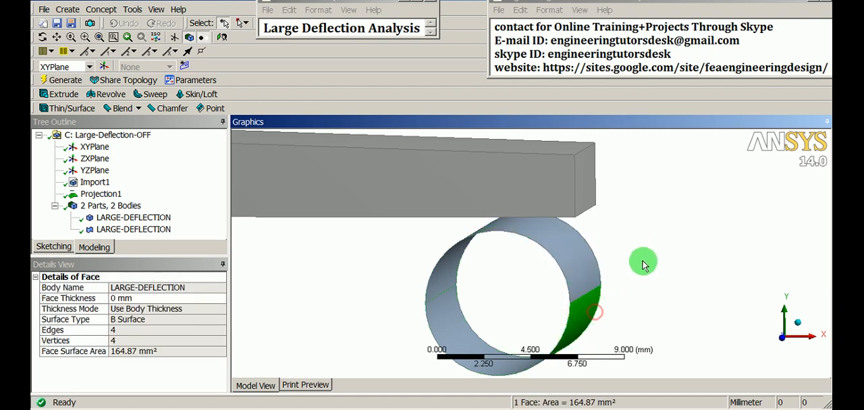
{"action": "left_click", "coordinate": [644, 262]}
{"action": "scroll", "coordinate": [642, 261], "scroll_direction": "down", "scroll_amount": 2}
{"action": "middle_click_drag", "start_coordinate": [503, 267], "coordinate": [753, 260], "text": "ctrl"}
{"action": "scroll", "coordinate": [613, 250], "scroll_direction": "down", "scroll_amount": 4}
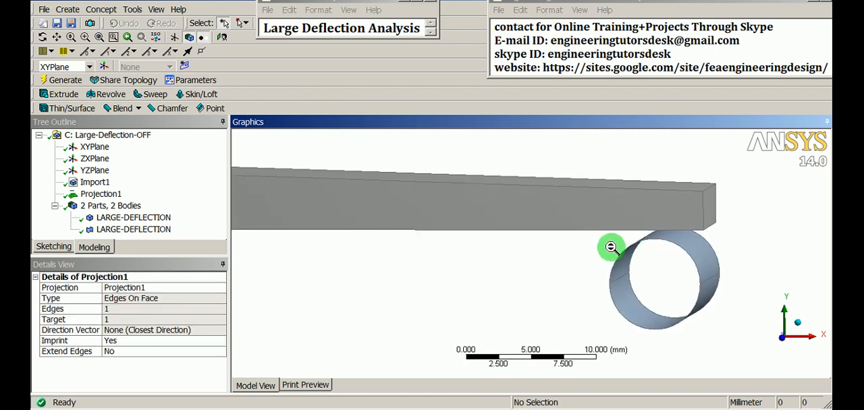
{"action": "middle_click_drag", "start_coordinate": [576, 299], "coordinate": [553, 314]}
{"action": "middle_click_drag", "start_coordinate": [427, 256], "coordinate": [502, 256], "text": "ctrl"}
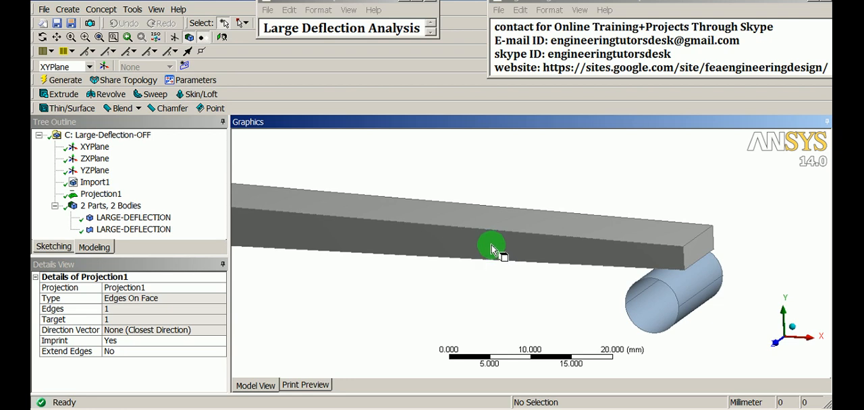
- Switch to the project schematic and open the model of the Large-Deflection-OFF system for editing in Mechanical
{"action": "left_click", "coordinate": [56, 23]}
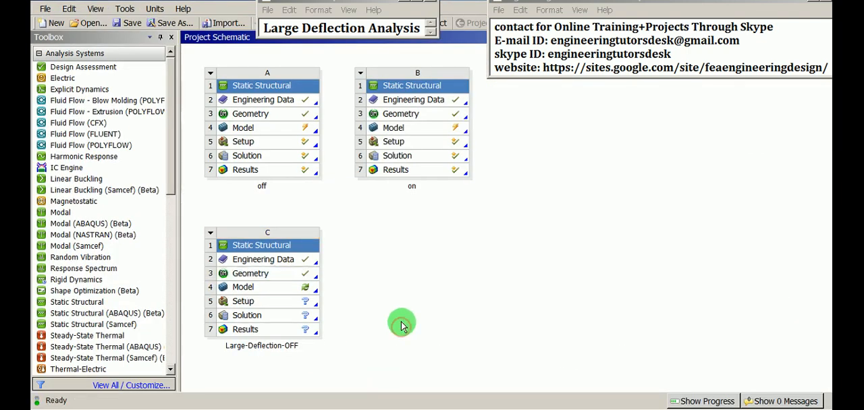
{"action": "left_click", "coordinate": [256, 289]}
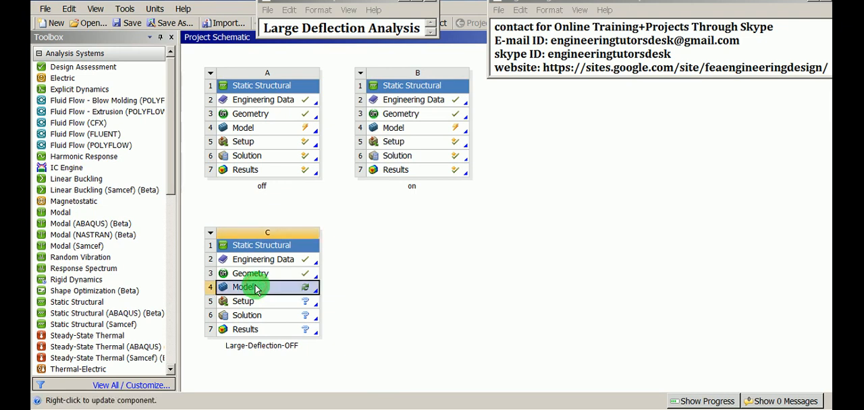
{"action": "right_click", "coordinate": [256, 289]}
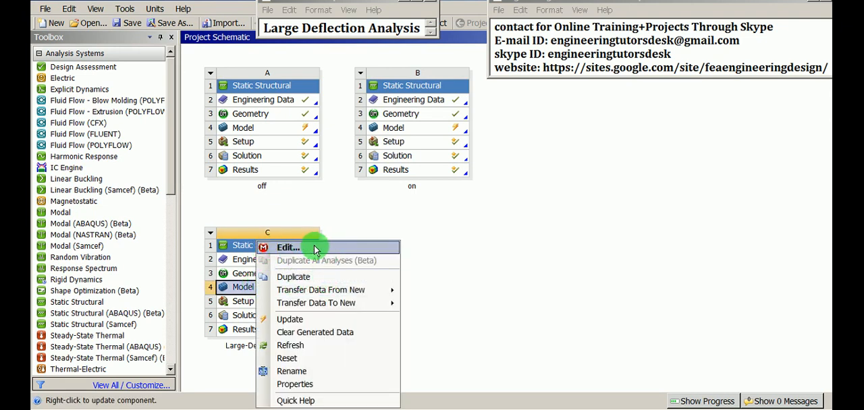
{"action": "left_click", "coordinate": [315, 250]}
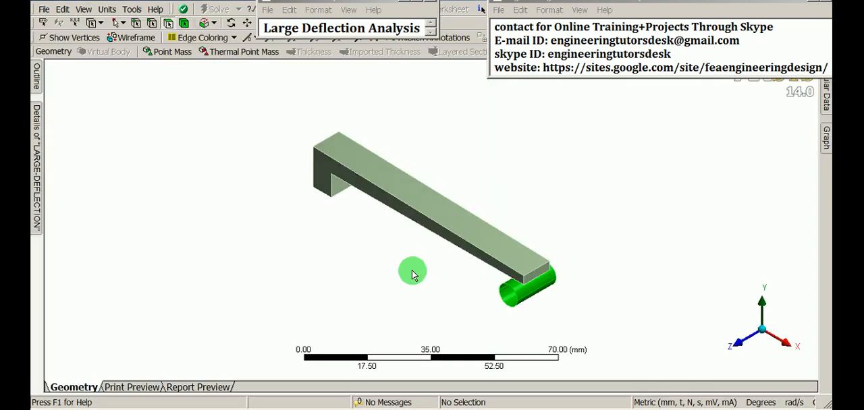
- Reset the window layout to restore the docked model outline and details
{"action": "middle_click_drag", "start_coordinate": [434, 291], "coordinate": [650, 264]}
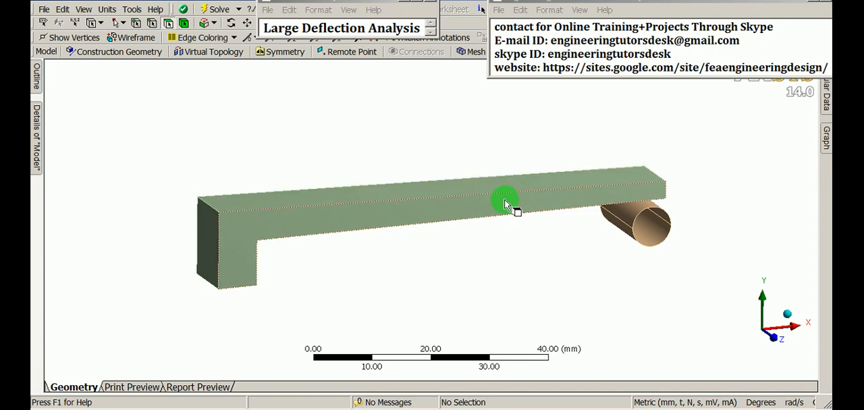
{"action": "left_click", "coordinate": [86, 9]}
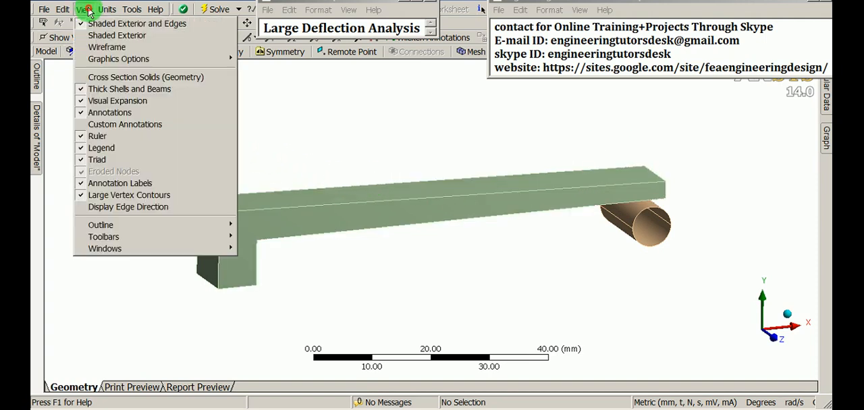
{"action": "left_click", "coordinate": [103, 248]}
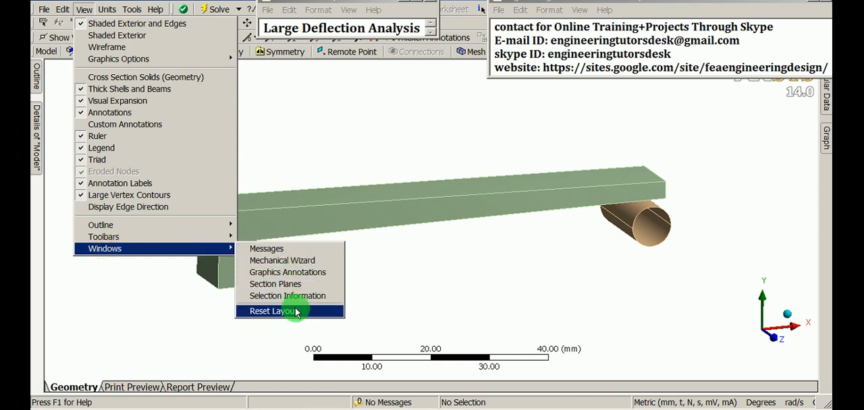
{"action": "left_click", "coordinate": [284, 313]}
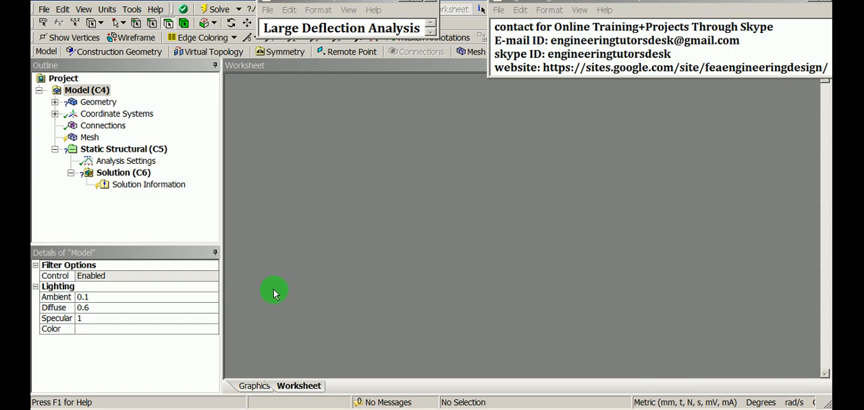
- Set the thickness of the cylinder's surface body to 1 mm
{"action": "left_click", "coordinate": [96, 103]}
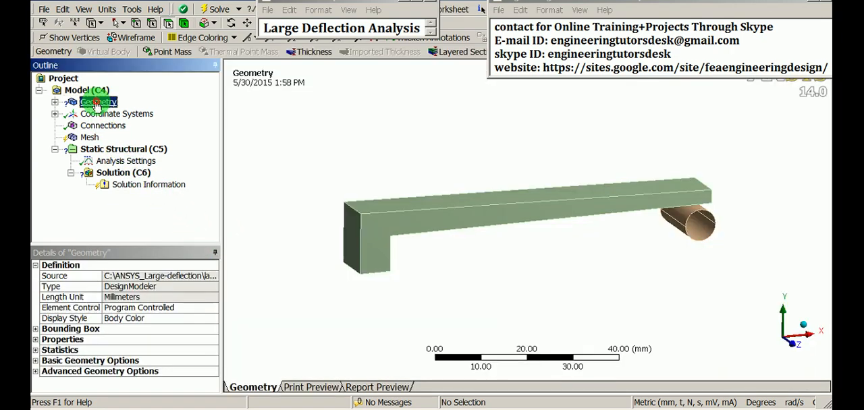
{"action": "left_click", "coordinate": [53, 102]}
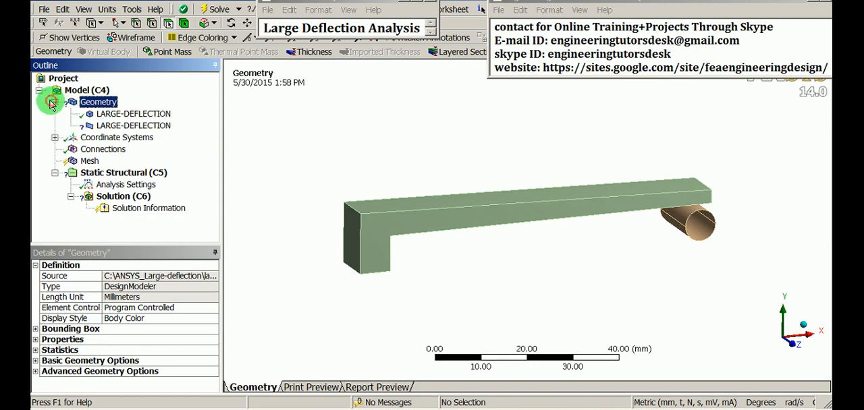
{"action": "left_click", "coordinate": [122, 127]}
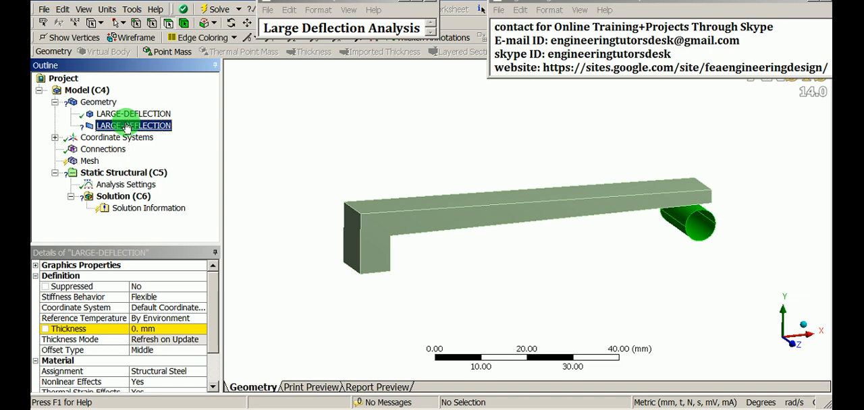
{"action": "left_click", "coordinate": [153, 329]}
{"action": "type", "text": "1"}
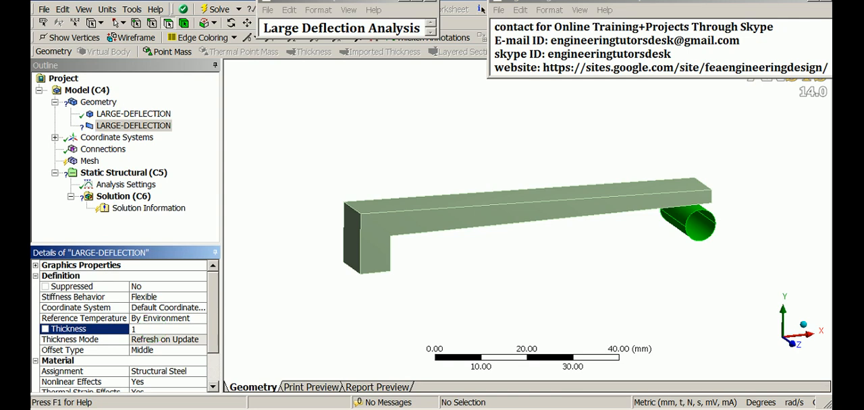
{"action": "key", "text": "Return"}
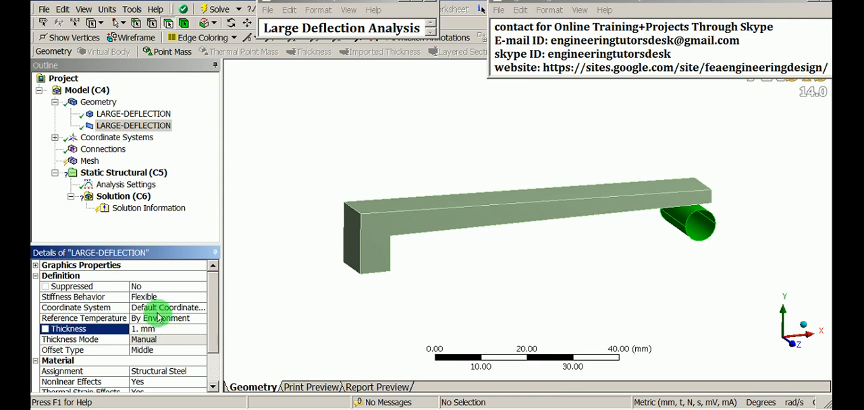
- Assign Polyethylene as the material of the solid bar body
{"action": "left_click", "coordinate": [344, 162]}
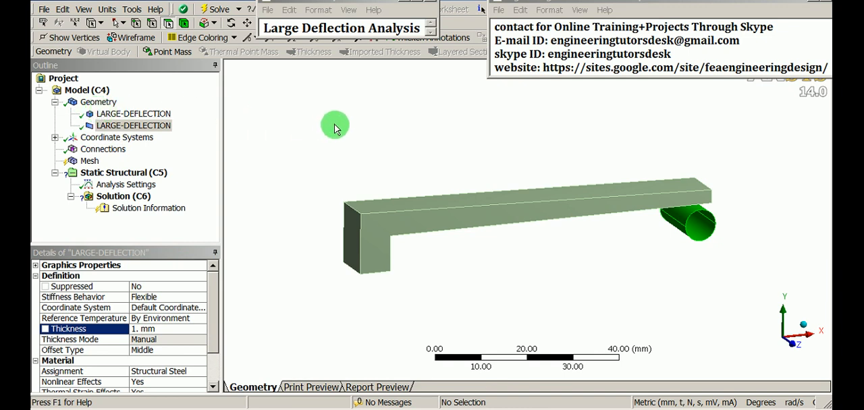
{"action": "scroll", "coordinate": [413, 185], "scroll_direction": "up", "scroll_amount": 1}
{"action": "middle_click_drag", "start_coordinate": [385, 197], "coordinate": [394, 206], "text": "ctrl"}
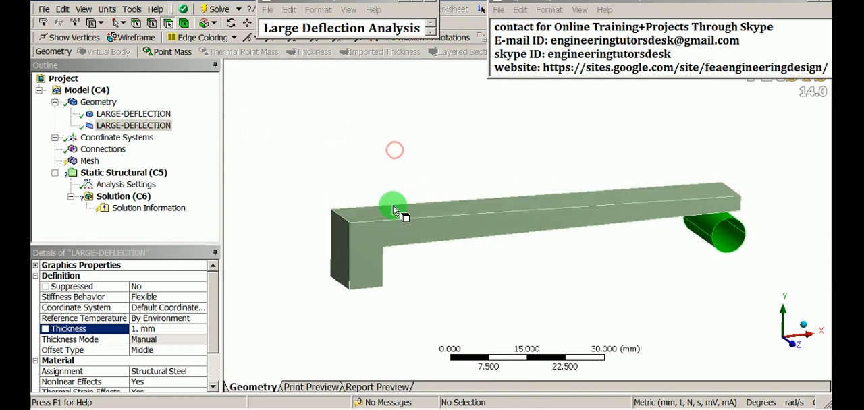
{"action": "scroll", "coordinate": [428, 193], "scroll_direction": "up", "scroll_amount": 1}
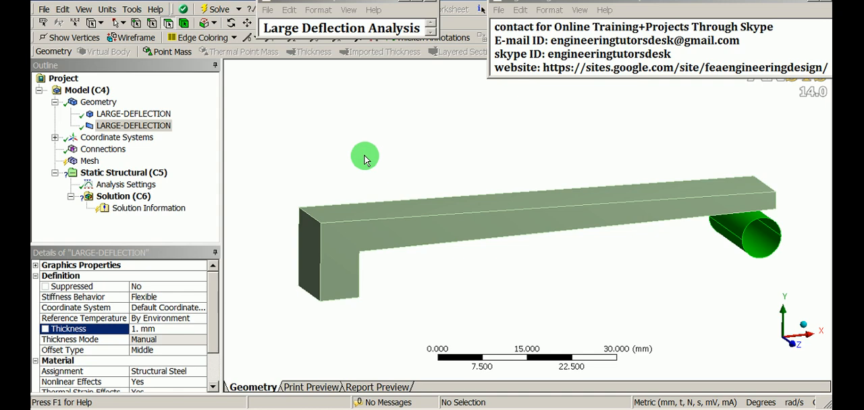
{"action": "left_click", "coordinate": [160, 115]}
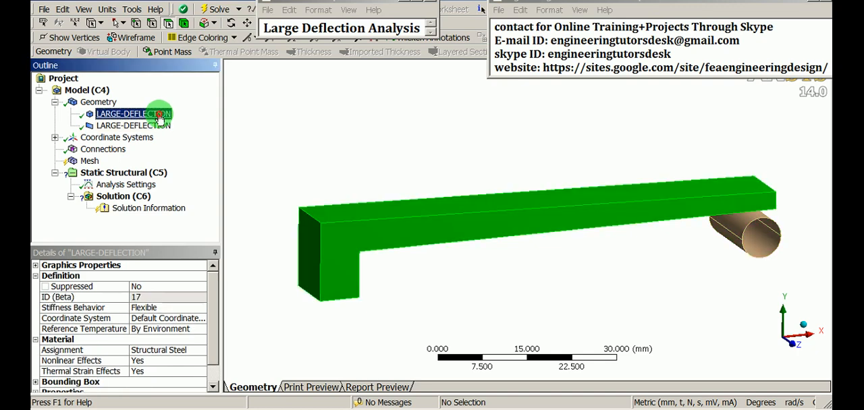
{"action": "middle_click_drag", "start_coordinate": [428, 212], "coordinate": [384, 303]}
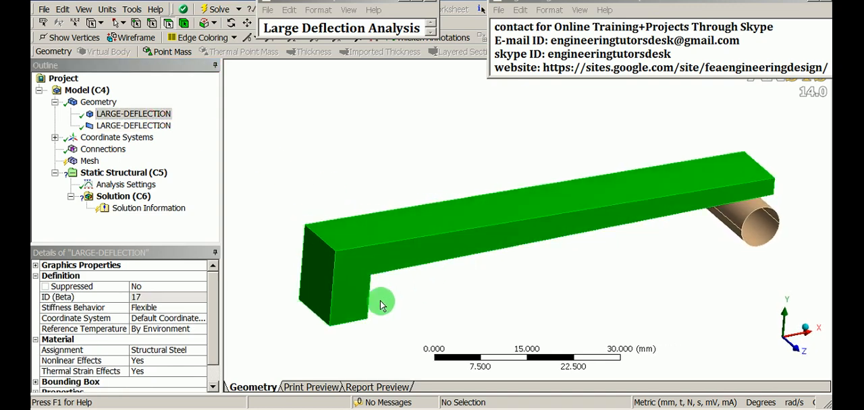
{"action": "left_click", "coordinate": [189, 350]}
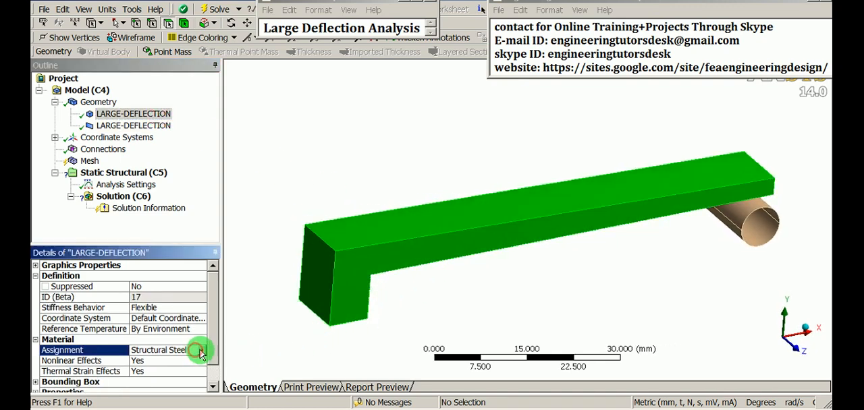
{"action": "left_click", "coordinate": [201, 351]}
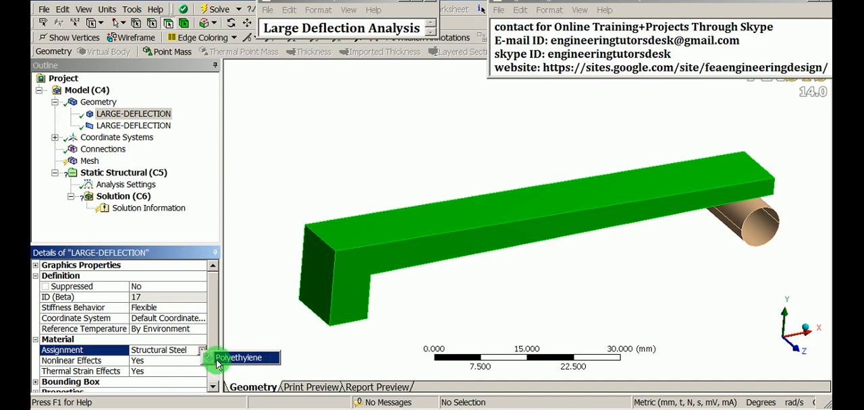
{"action": "left_click", "coordinate": [249, 360]}
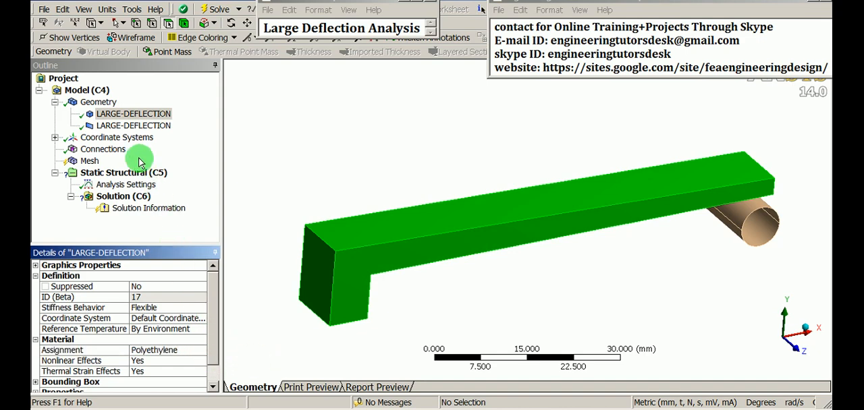
- Check the cylinder surface body's material assignment, keeping Structural Steel, and view both bodies from the side
{"action": "left_click", "coordinate": [141, 126]}
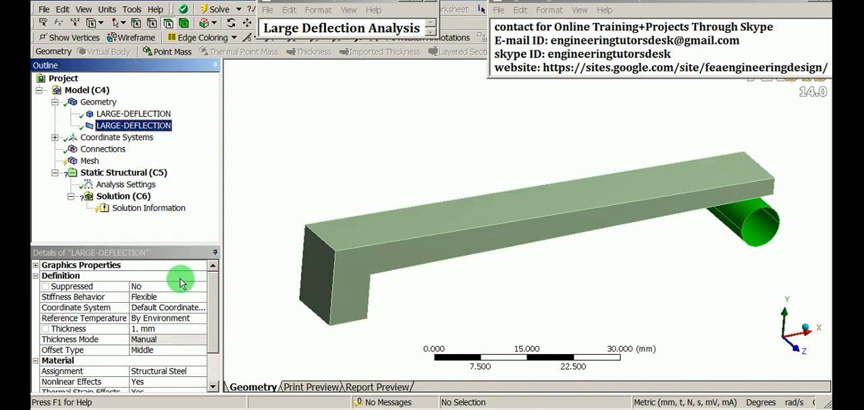
{"action": "left_click", "coordinate": [197, 374]}
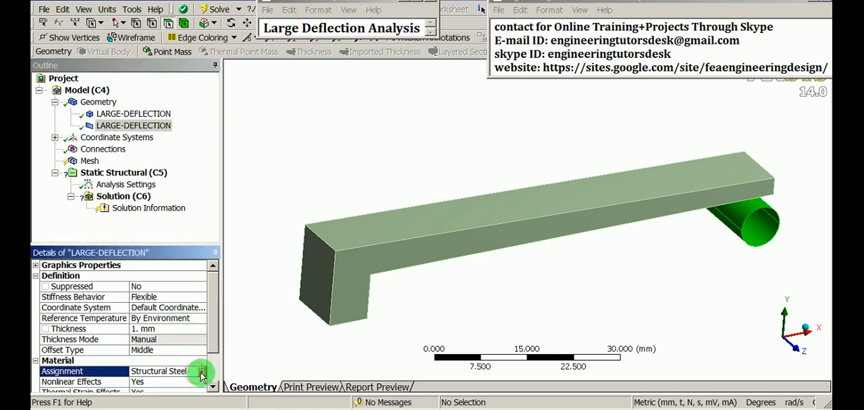
{"action": "left_click", "coordinate": [201, 375]}
{"action": "left_click", "coordinate": [160, 370]}
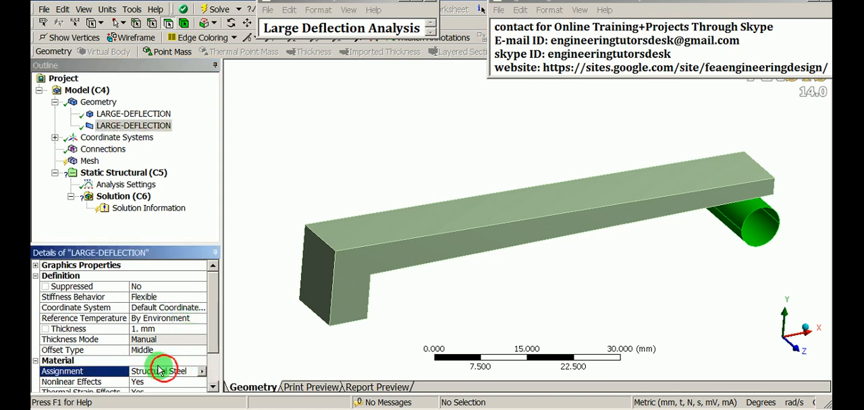
{"action": "left_click", "coordinate": [255, 357]}
{"action": "scroll", "coordinate": [415, 253], "scroll_direction": "up", "scroll_amount": 3}
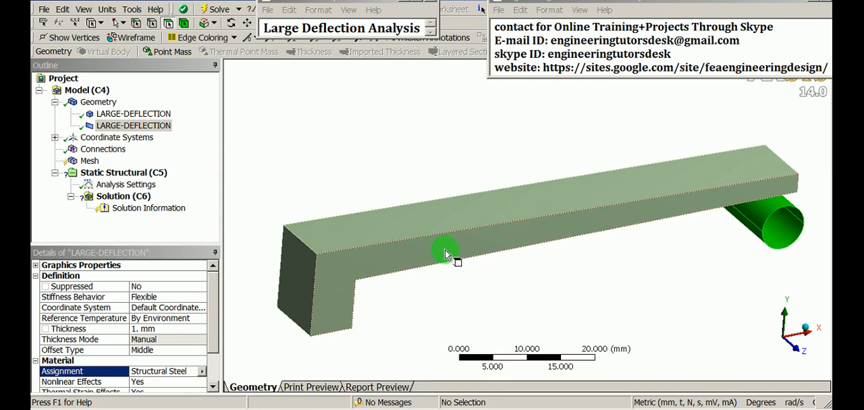
{"action": "middle_click_drag", "start_coordinate": [444, 255], "coordinate": [472, 243]}
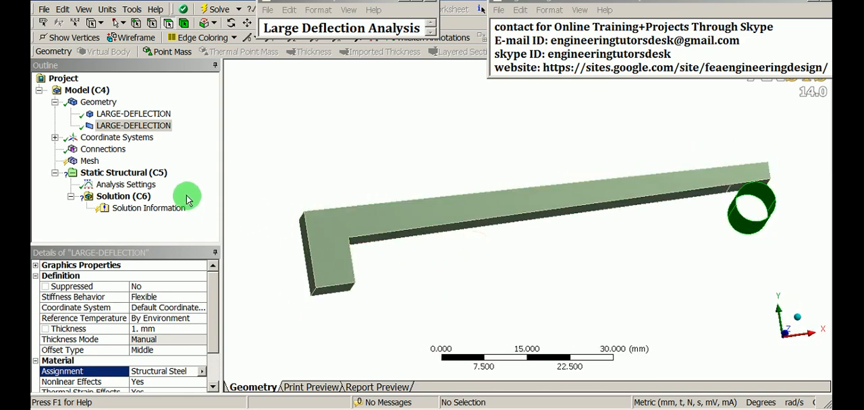
- Insert a manual contact region under the model's connections
{"action": "left_click", "coordinate": [102, 149]}
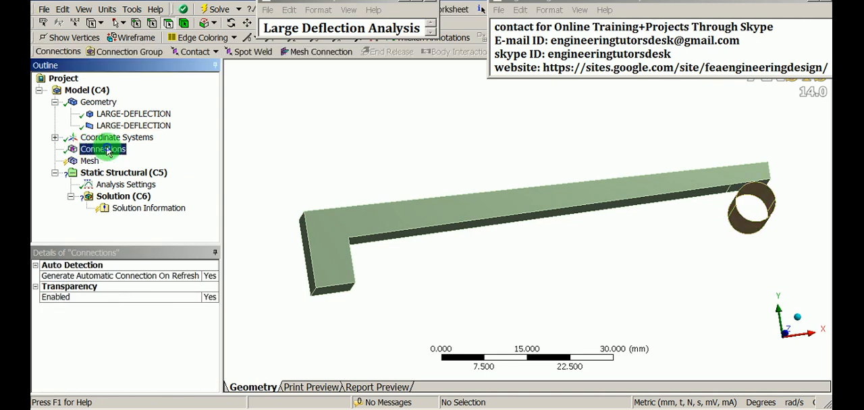
{"action": "right_click", "coordinate": [106, 151]}
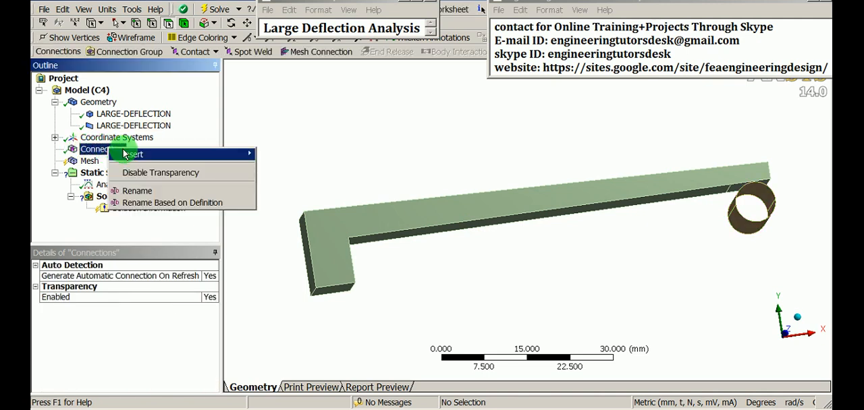
{"action": "mouse_move", "coordinate": [140, 154]}
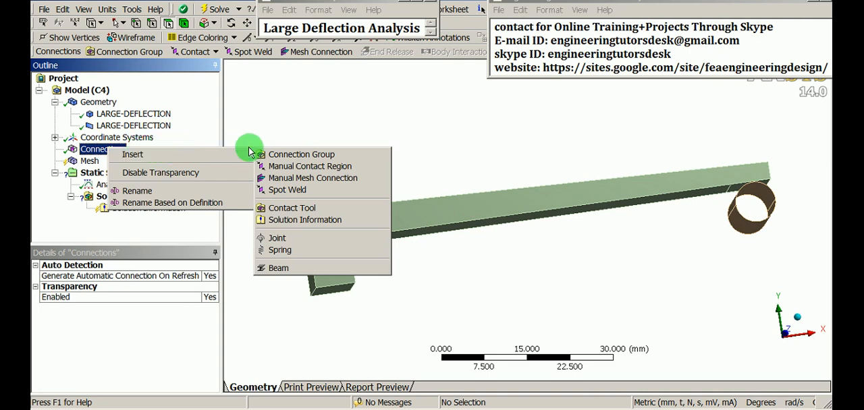
{"action": "mouse_move", "coordinate": [242, 156]}
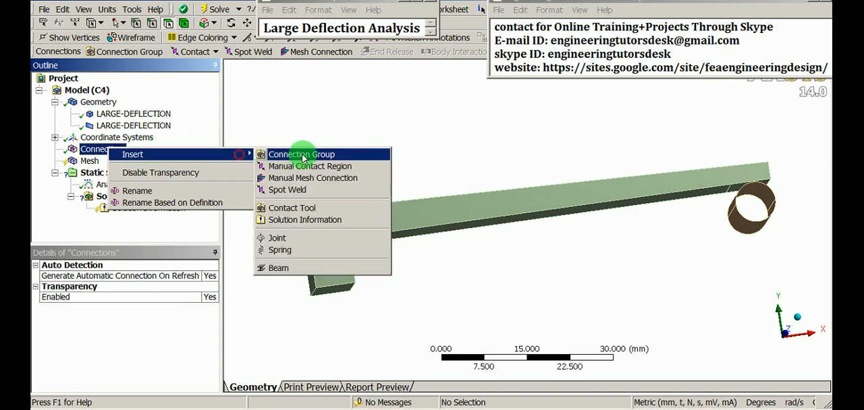
{"action": "left_click", "coordinate": [345, 167]}
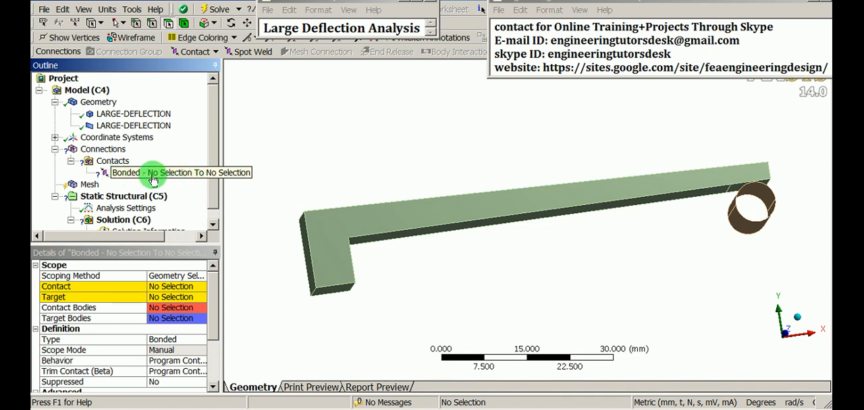
- Set the new contact region's type to Frictional
{"action": "left_click", "coordinate": [119, 177]}
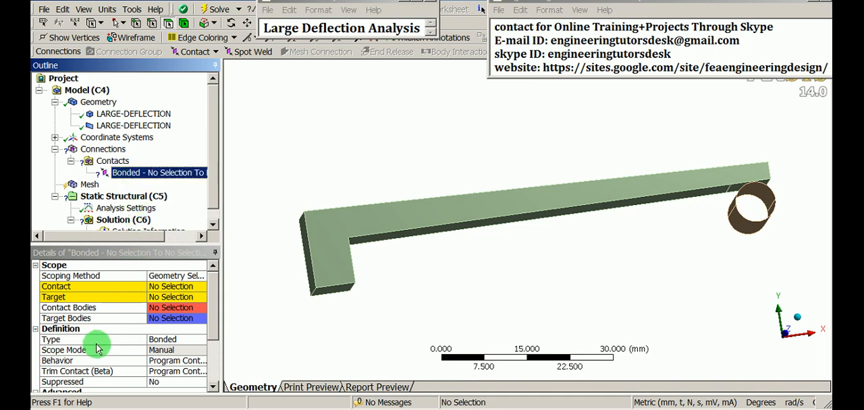
{"action": "left_click", "coordinate": [187, 341]}
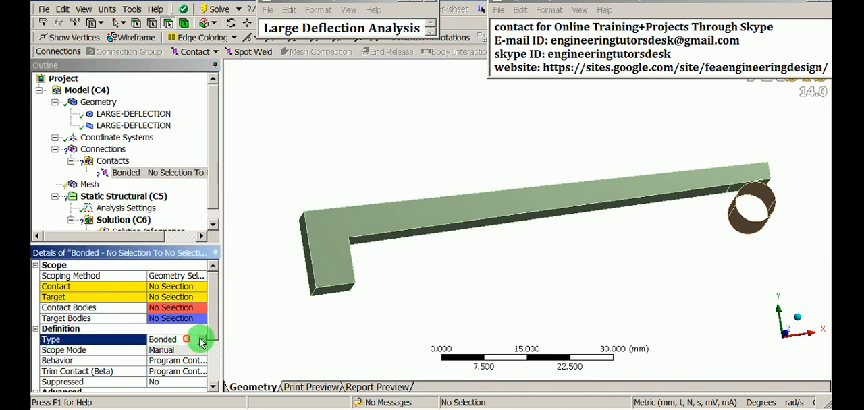
{"action": "left_click", "coordinate": [201, 340]}
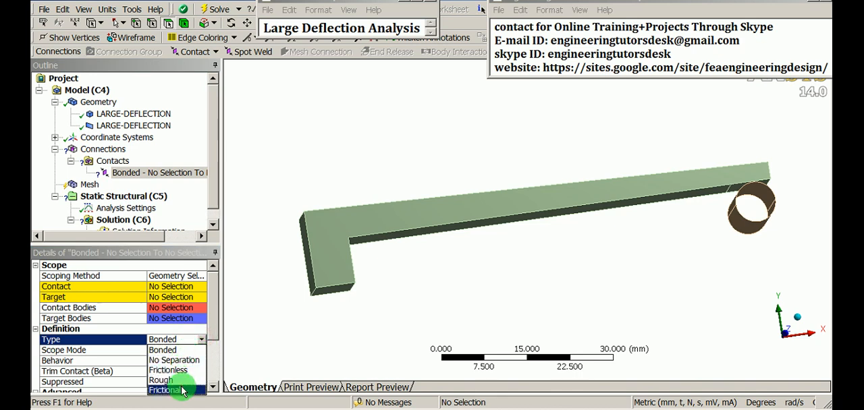
{"action": "left_click", "coordinate": [153, 392]}
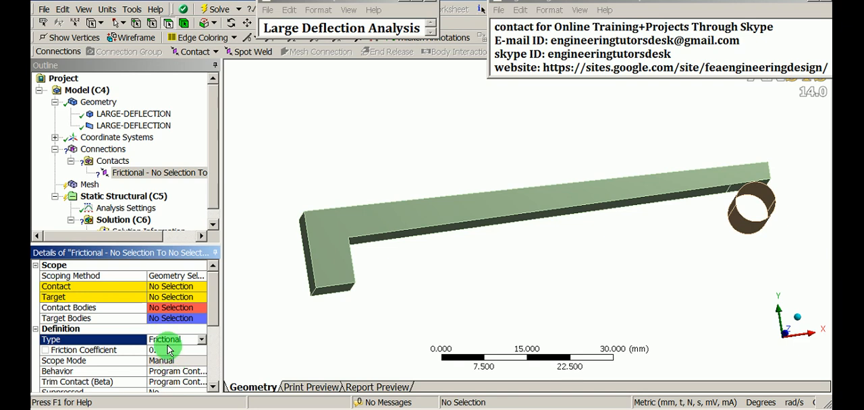
- Keep the friction coefficient at 0.1 and assign the small underside face at the bar's free end as the contact region's target
{"action": "left_click", "coordinate": [168, 349]}
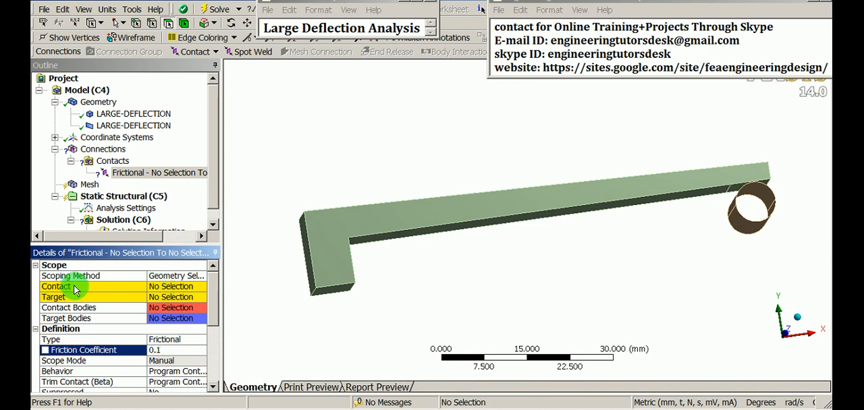
{"action": "left_click", "coordinate": [171, 289]}
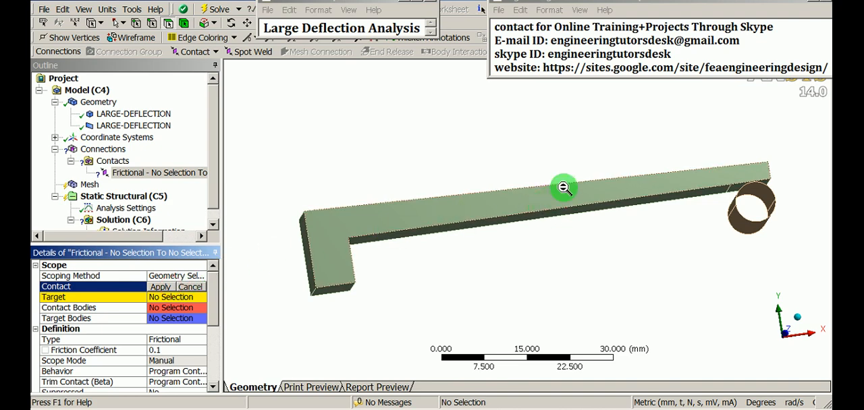
{"action": "scroll", "coordinate": [557, 182], "scroll_direction": "up", "scroll_amount": 2}
{"action": "scroll", "coordinate": [592, 209], "scroll_direction": "up", "scroll_amount": 3}
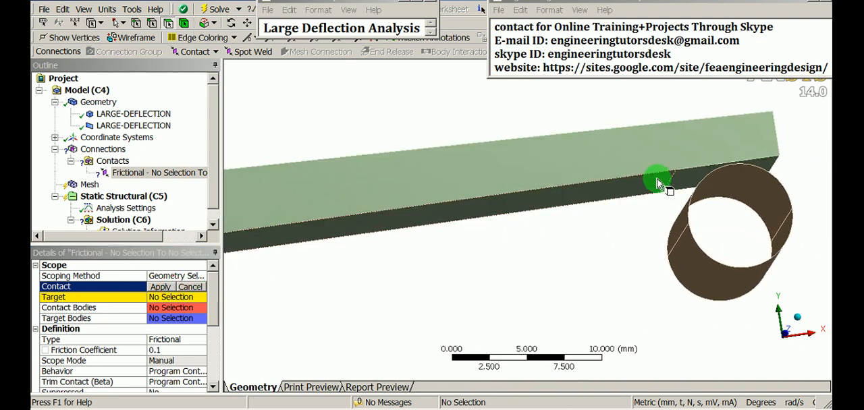
{"action": "left_click", "coordinate": [684, 184]}
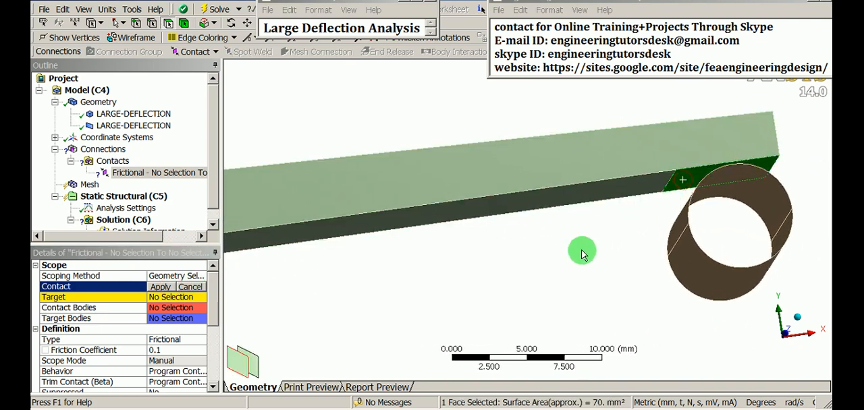
{"action": "scroll", "coordinate": [553, 280], "scroll_direction": "down", "scroll_amount": 2}
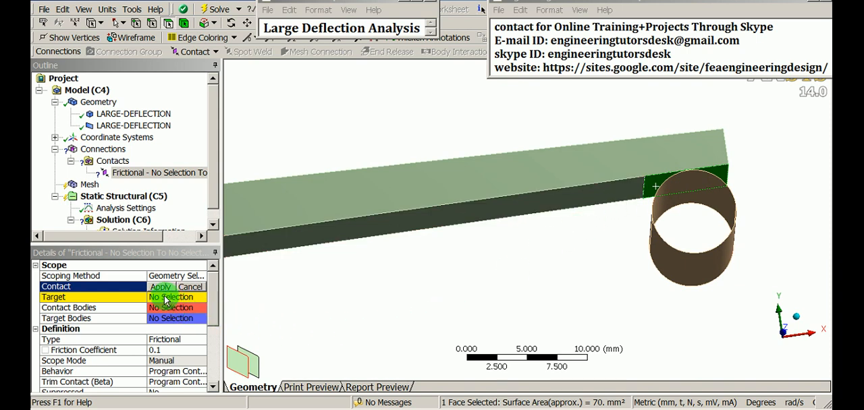
{"action": "middle_click_drag", "start_coordinate": [437, 245], "coordinate": [628, 233]}
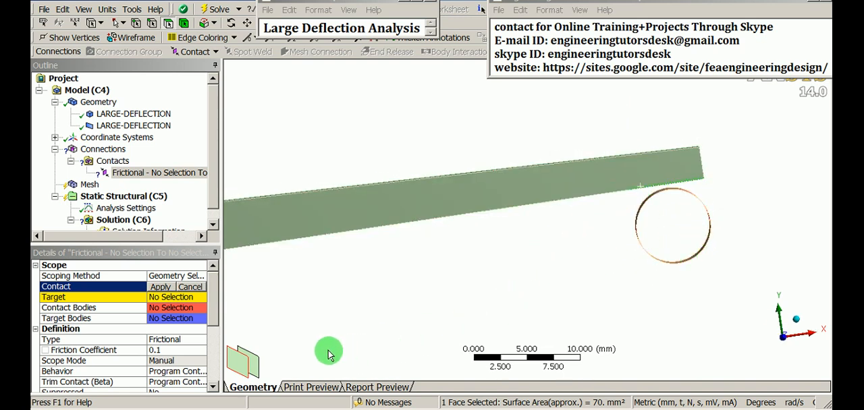
{"action": "left_click", "coordinate": [161, 298]}
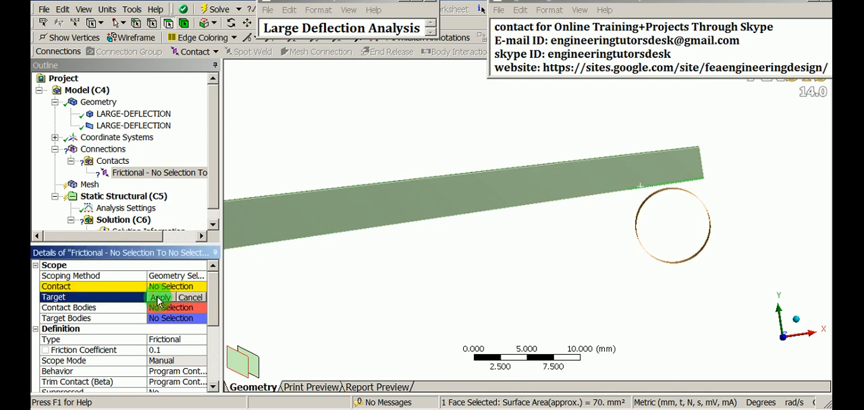
{"action": "left_click", "coordinate": [159, 300]}
{"action": "left_click", "coordinate": [447, 302]}
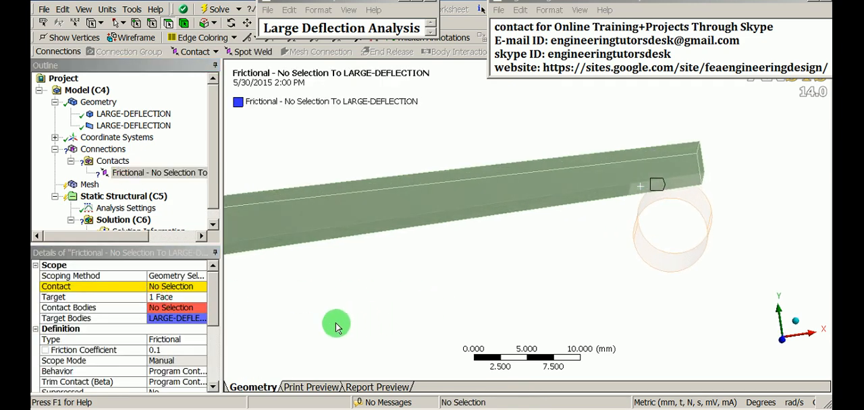
- Assign the upper face of the cylinder as the contact side of the frictional contact region
{"action": "left_click", "coordinate": [177, 287]}
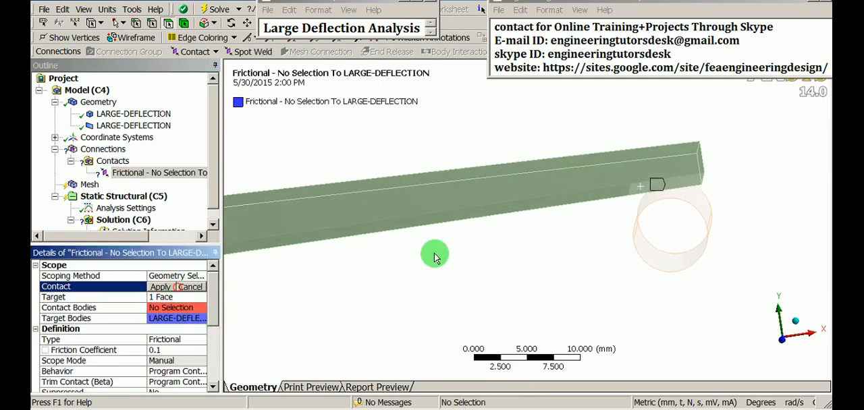
{"action": "left_click", "coordinate": [660, 200]}
{"action": "left_click", "coordinate": [161, 288]}
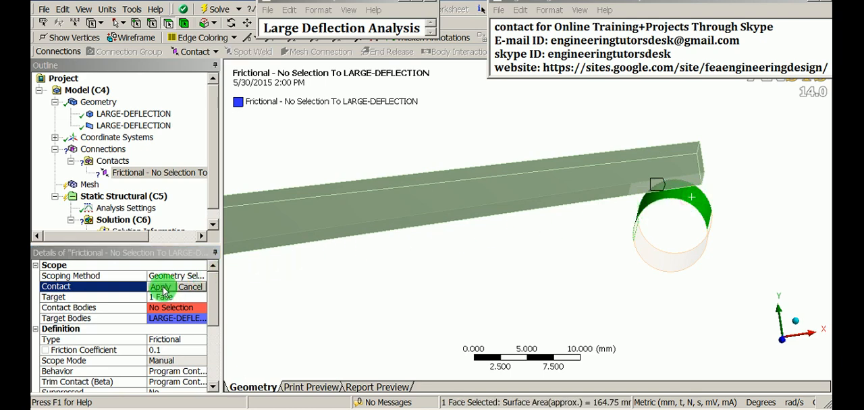
{"action": "scroll", "coordinate": [486, 223], "scroll_direction": "down", "scroll_amount": 2}
{"action": "middle_click_drag", "start_coordinate": [508, 264], "coordinate": [439, 283]}
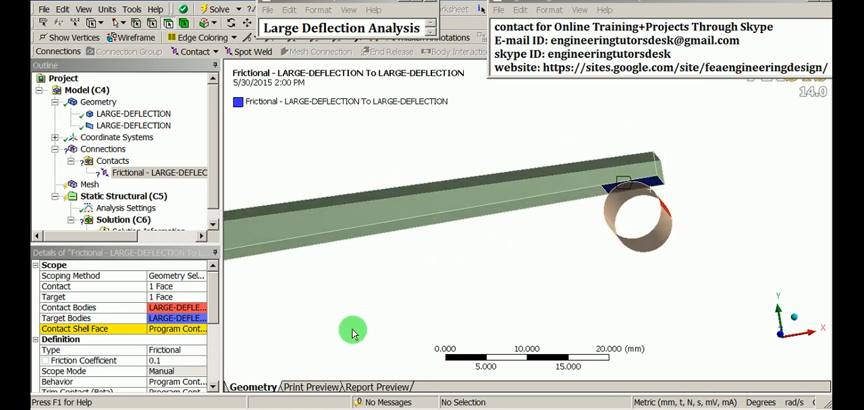
- Set the contact shell face to Top and inspect the cylinder's highlighted side beneath the bar
{"action": "left_click", "coordinate": [102, 329]}
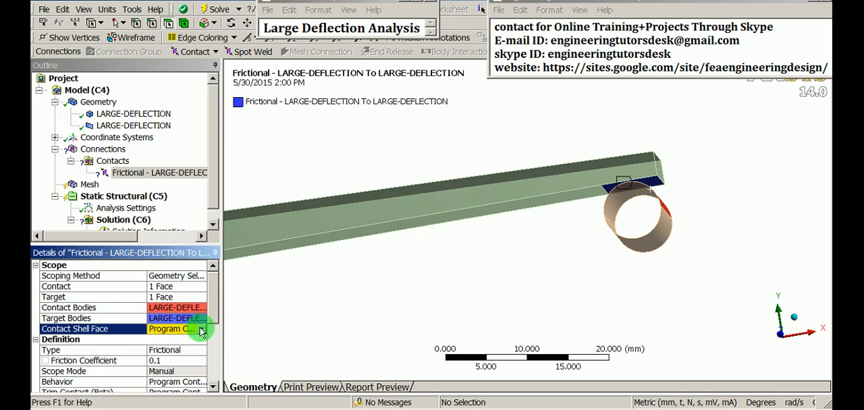
{"action": "left_click", "coordinate": [202, 330]}
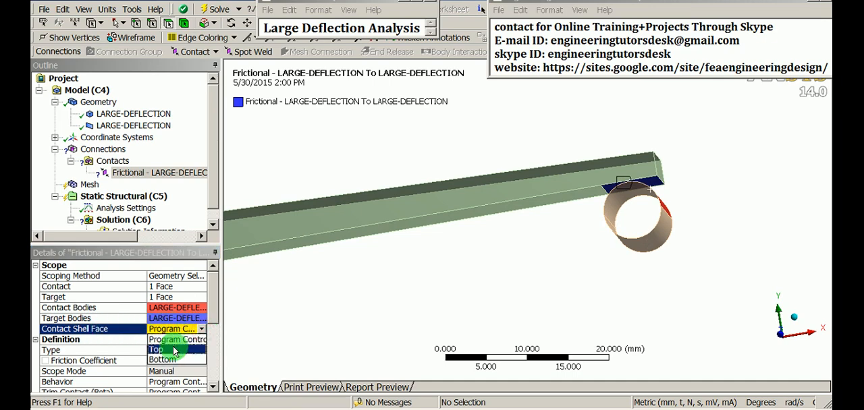
{"action": "left_click", "coordinate": [193, 349]}
{"action": "scroll", "coordinate": [513, 216], "scroll_direction": "up", "scroll_amount": 5}
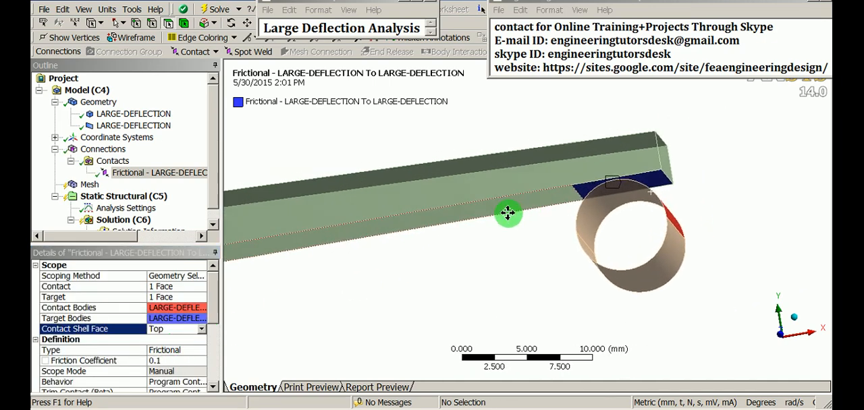
{"action": "middle_click_drag", "start_coordinate": [501, 235], "coordinate": [524, 213]}
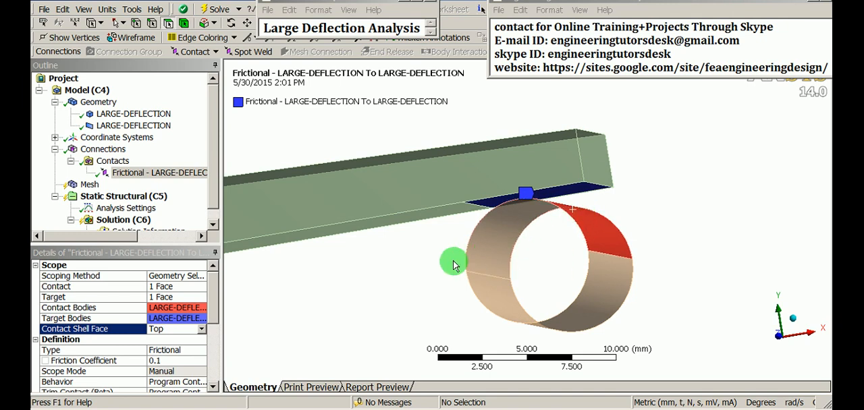
- Try Bottom as the contact shell face and inspect the cylinder's highlighted side from several angles
{"action": "left_click", "coordinate": [203, 331]}
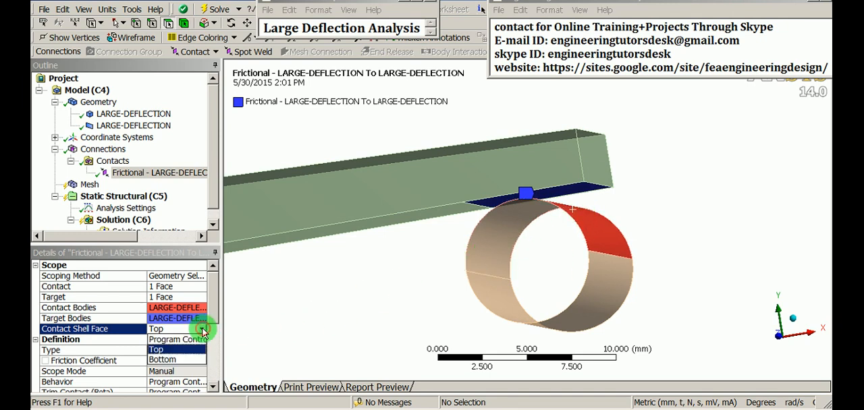
{"action": "left_click", "coordinate": [178, 361]}
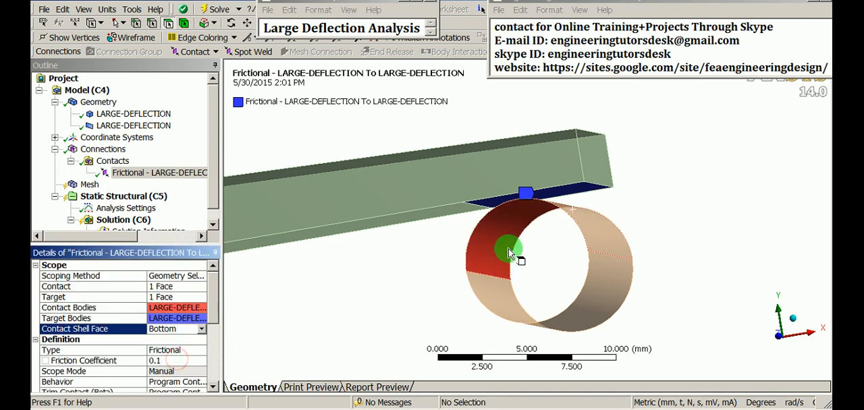
{"action": "middle_click_drag", "start_coordinate": [511, 247], "coordinate": [535, 178]}
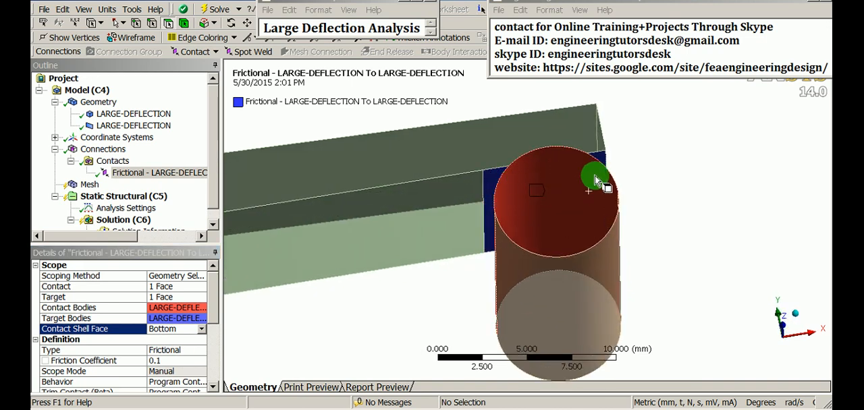
{"action": "middle_click_drag", "start_coordinate": [595, 181], "coordinate": [582, 196]}
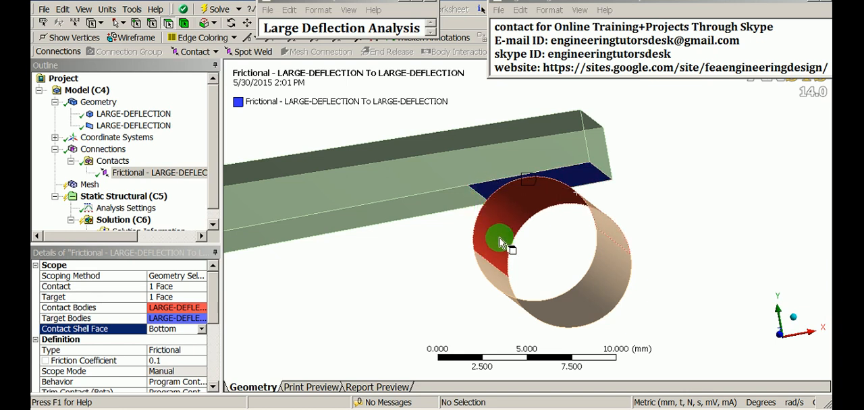
{"action": "middle_click_drag", "start_coordinate": [500, 238], "coordinate": [550, 226]}
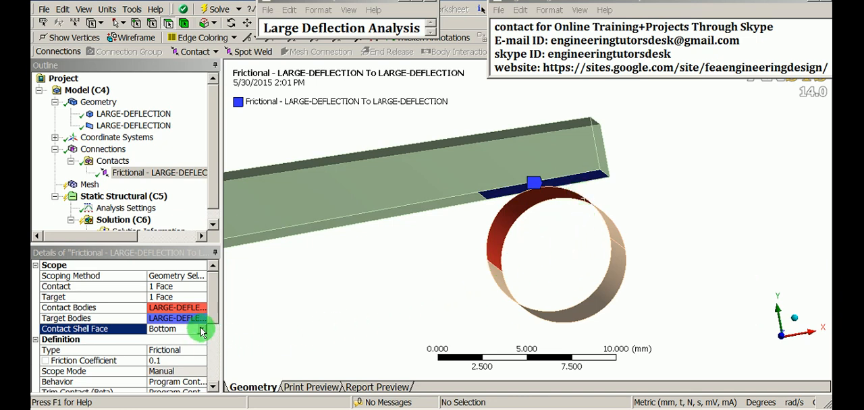
- Set the contact shell face back to Top and check the shell side facing the bar
{"action": "left_click", "coordinate": [201, 330]}
{"action": "left_click", "coordinate": [160, 351]}
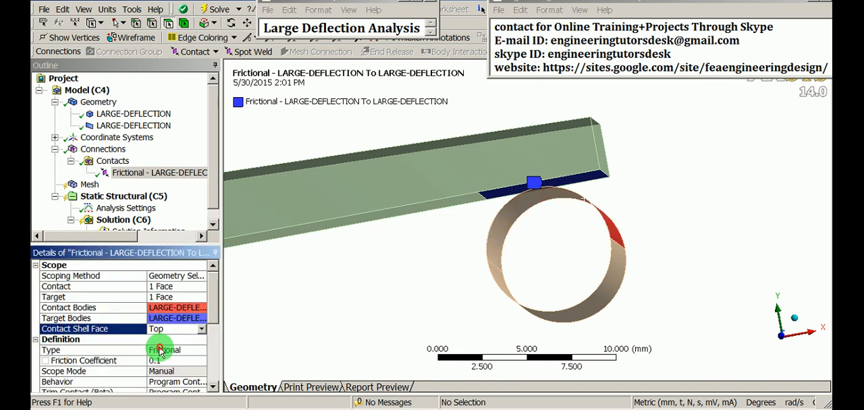
{"action": "middle_click_drag", "start_coordinate": [546, 298], "coordinate": [542, 254]}
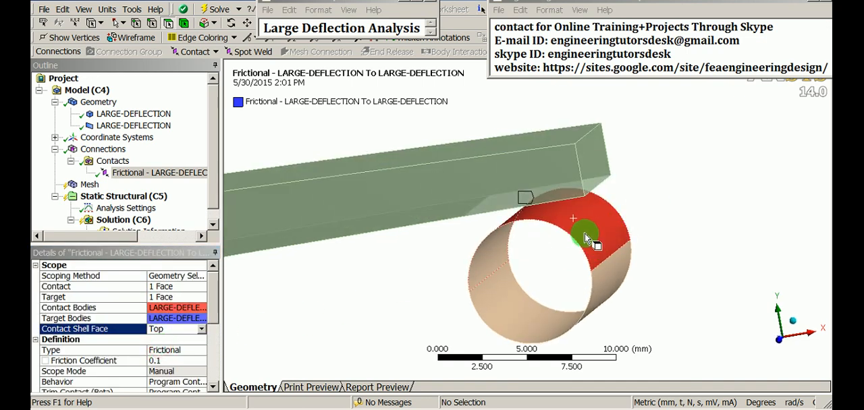
{"action": "middle_click_drag", "start_coordinate": [572, 208], "coordinate": [594, 179]}
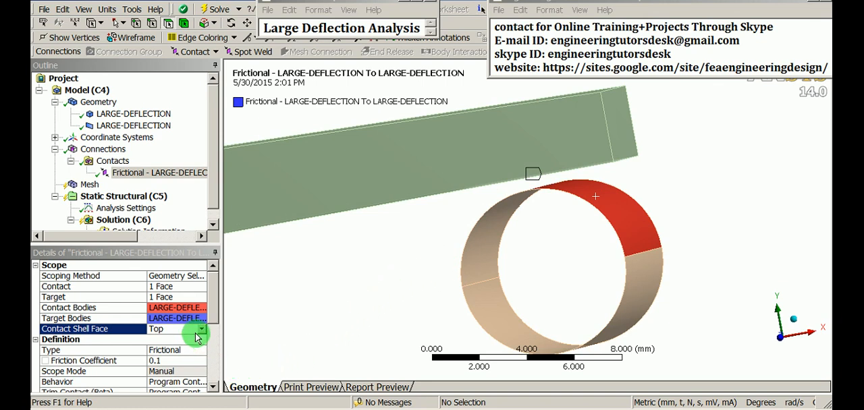
{"action": "left_click", "coordinate": [156, 332]}
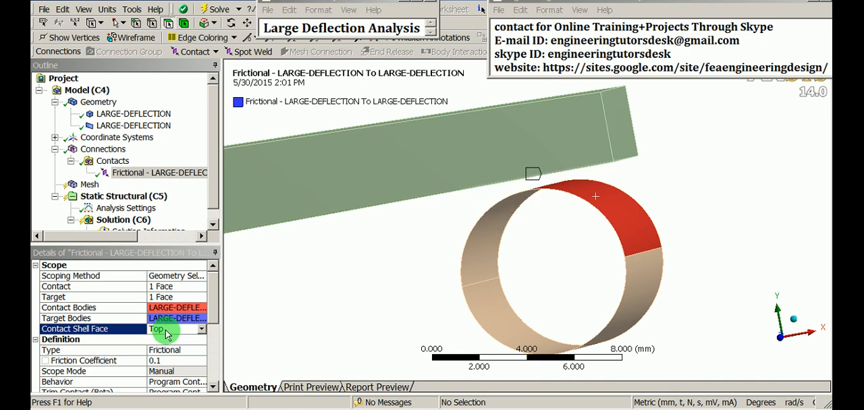
{"action": "left_click_drag", "start_coordinate": [213, 307], "coordinate": [226, 295]}
{"action": "middle_click_drag", "start_coordinate": [501, 219], "coordinate": [491, 278], "text": "shift"}
{"action": "middle_click_drag", "start_coordinate": [408, 252], "coordinate": [420, 287], "text": "ctrl"}
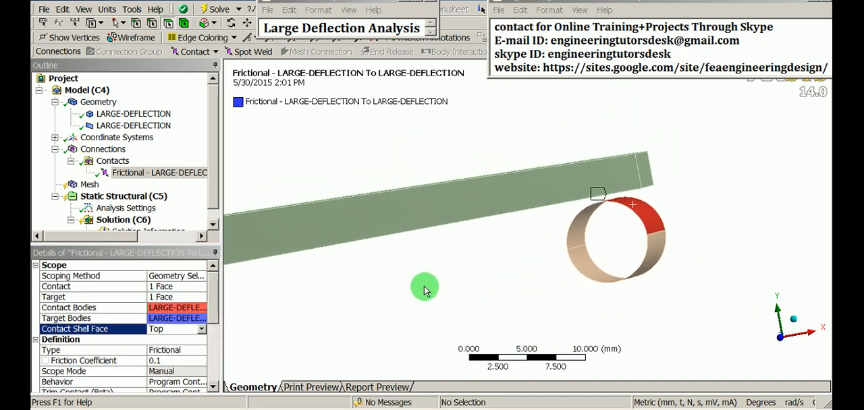
{"action": "left_click", "coordinate": [157, 175]}
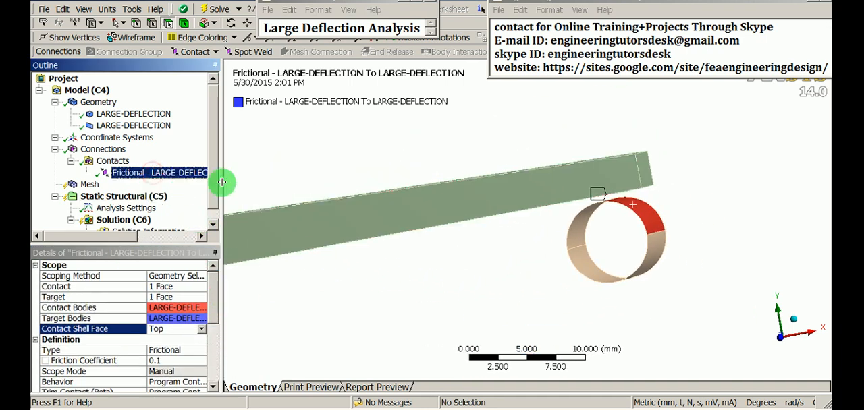
- Insert a mesh sizing control and scope it to the solid bar body
{"action": "middle_click_drag", "start_coordinate": [540, 184], "coordinate": [446, 247]}
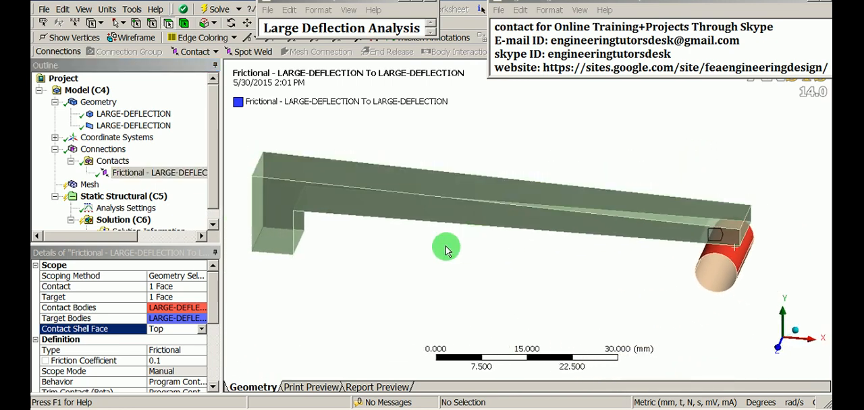
{"action": "left_click", "coordinate": [88, 185]}
{"action": "right_click", "coordinate": [91, 186]}
{"action": "mouse_move", "coordinate": [109, 197]}
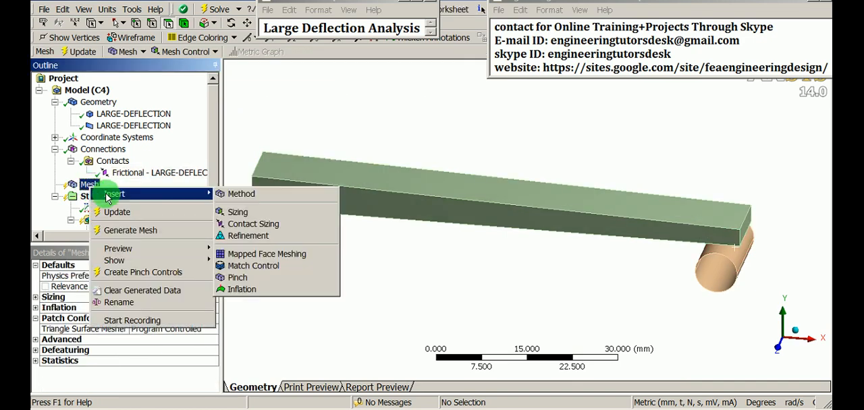
{"action": "left_click", "coordinate": [240, 213]}
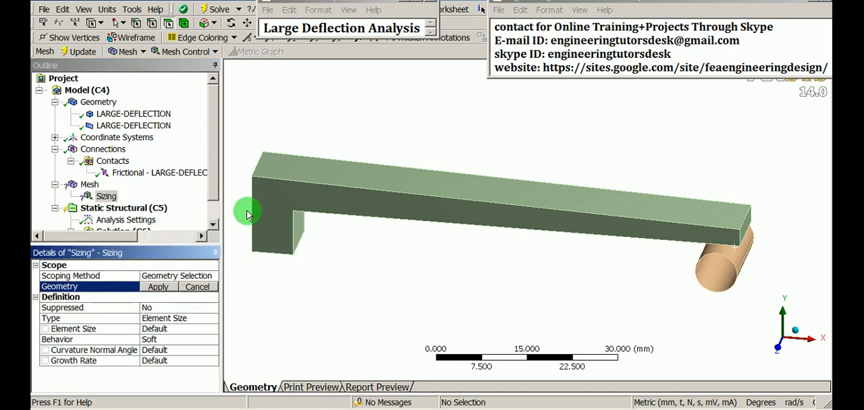
{"action": "left_click", "coordinate": [182, 25]}
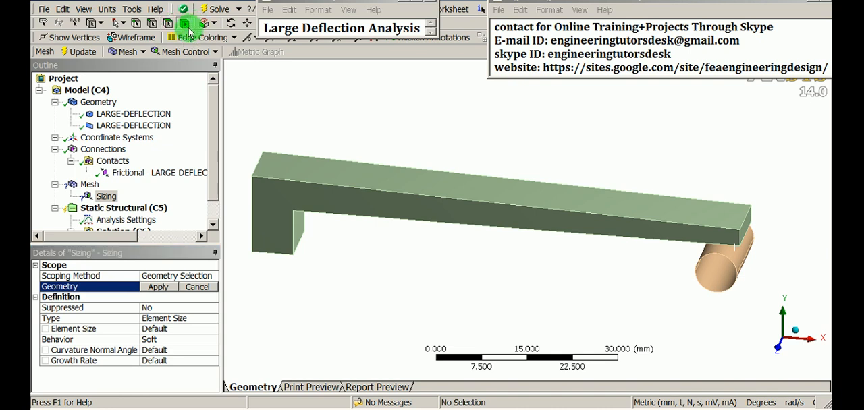
{"action": "left_click", "coordinate": [304, 189]}
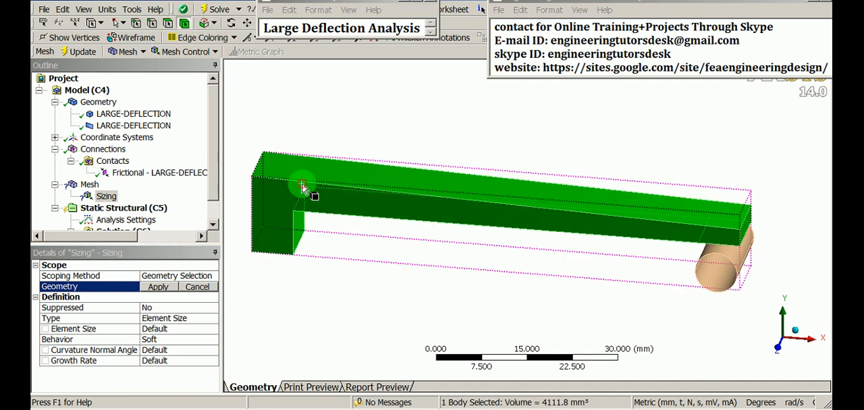
{"action": "left_click", "coordinate": [157, 288]}
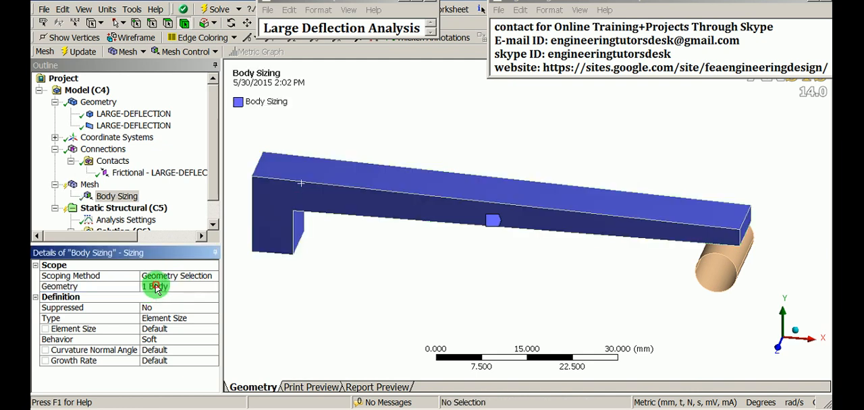
- Set the bar's body sizing element size to 5 mm
{"action": "left_click", "coordinate": [168, 328]}
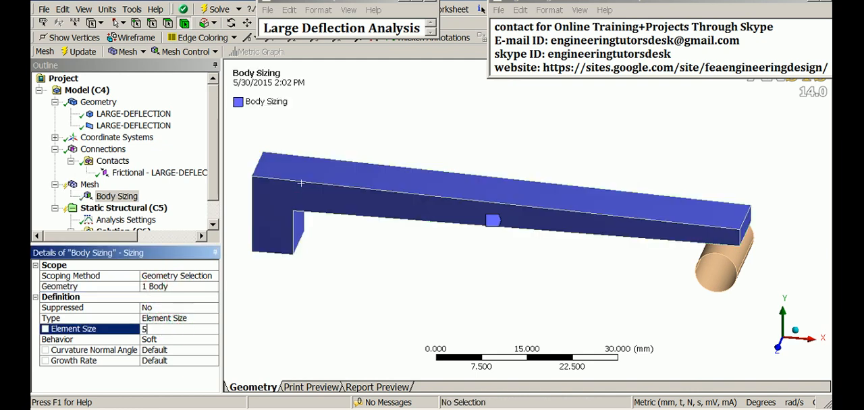
{"action": "scroll", "coordinate": [367, 250], "scroll_direction": "down", "scroll_amount": 1}
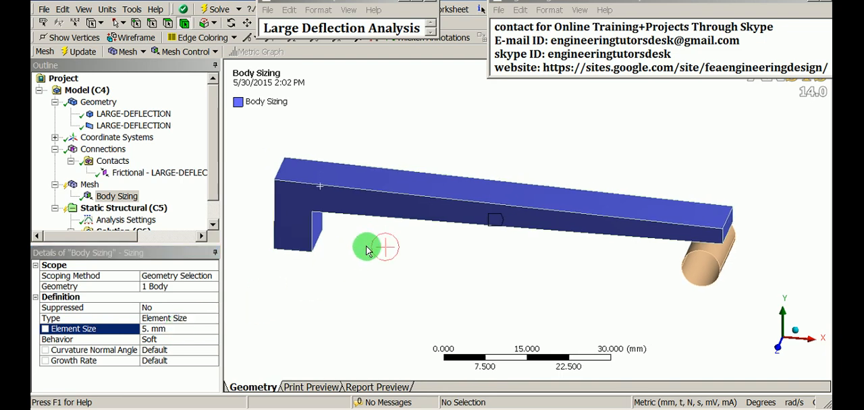
{"action": "middle_click_drag", "start_coordinate": [550, 312], "coordinate": [518, 308]}
{"action": "scroll", "coordinate": [572, 270], "scroll_direction": "up", "scroll_amount": 3}
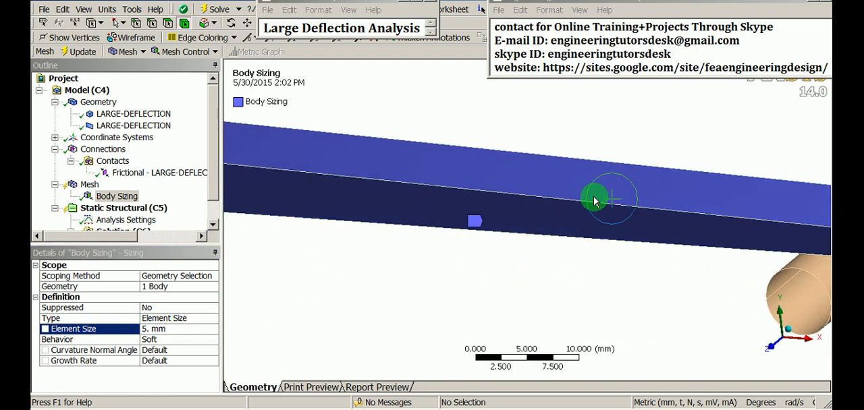
- Insert a mesh sizing control and scope it to the two short vertical edges at the bar's end above the cylinder
{"action": "middle_click_drag", "start_coordinate": [667, 230], "coordinate": [476, 229], "text": "ctrl"}
{"action": "scroll", "coordinate": [668, 279], "scroll_direction": "up", "scroll_amount": 4}
{"action": "middle_click_drag", "start_coordinate": [715, 256], "coordinate": [559, 246], "text": "ctrl"}
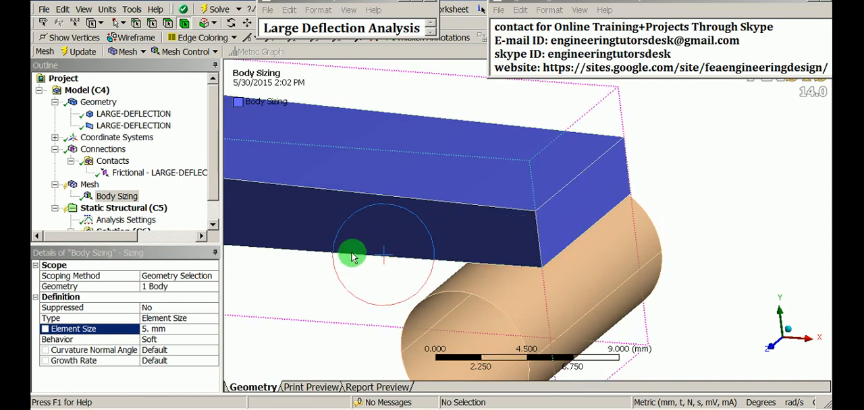
{"action": "left_click", "coordinate": [88, 185]}
{"action": "right_click", "coordinate": [86, 189]}
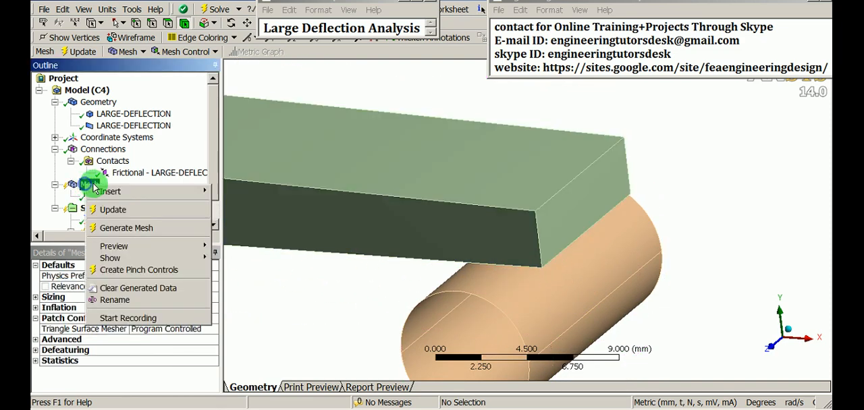
{"action": "mouse_move", "coordinate": [194, 191]}
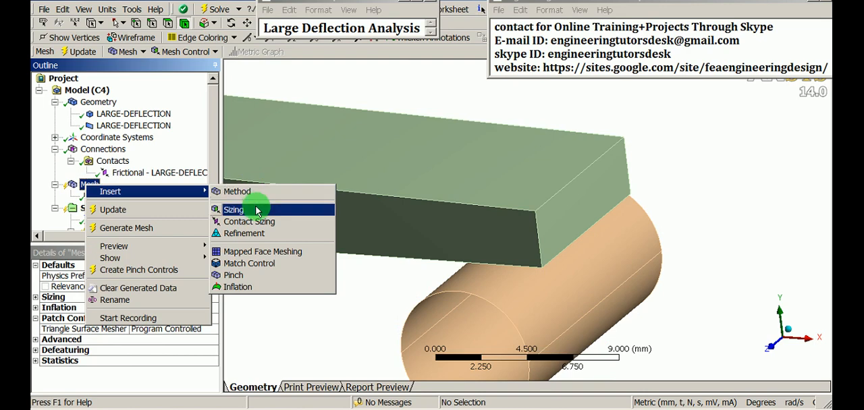
{"action": "left_click", "coordinate": [234, 210]}
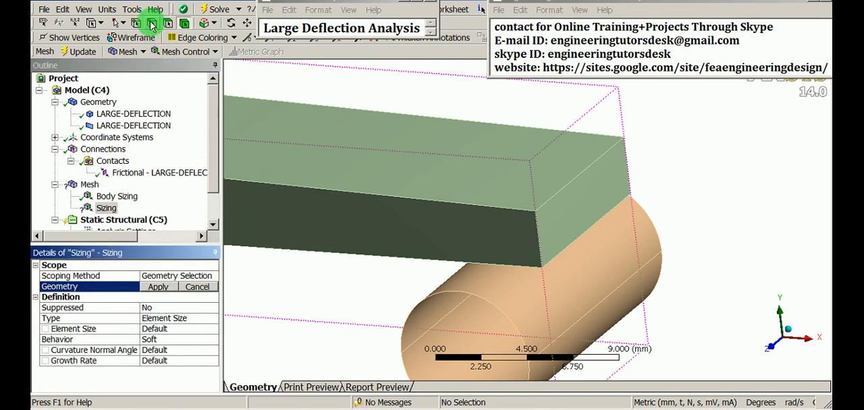
{"action": "left_click", "coordinate": [270, 86]}
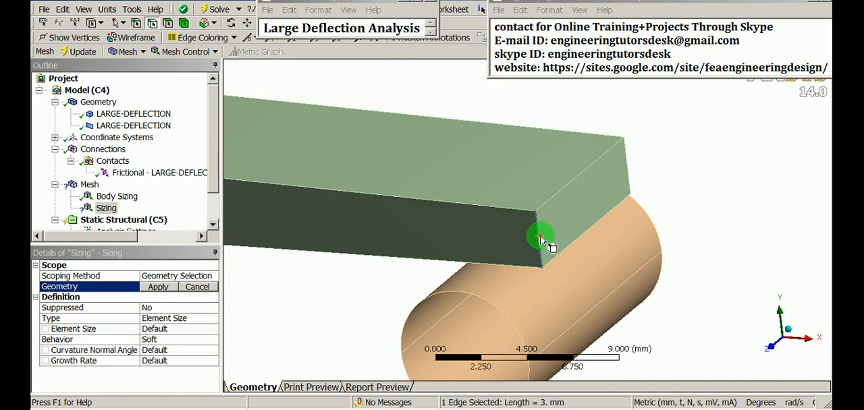
{"action": "left_click", "coordinate": [625, 162], "text": "ctrl"}
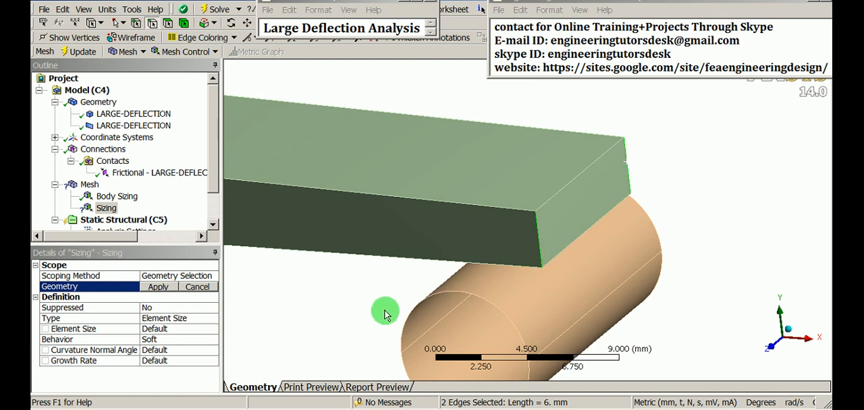
{"action": "left_click", "coordinate": [157, 287]}
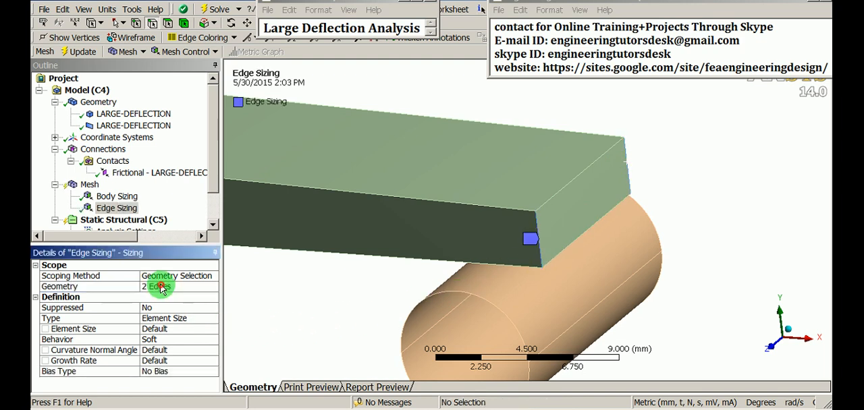
- Define the bar's edge sizing by Number of Divisions and set it to 2
{"action": "left_click", "coordinate": [196, 319]}
{"action": "left_click", "coordinate": [214, 319]}
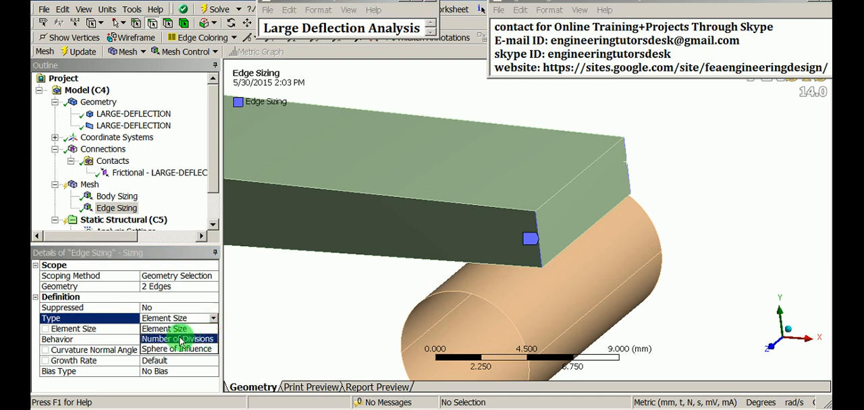
{"action": "left_click", "coordinate": [188, 340]}
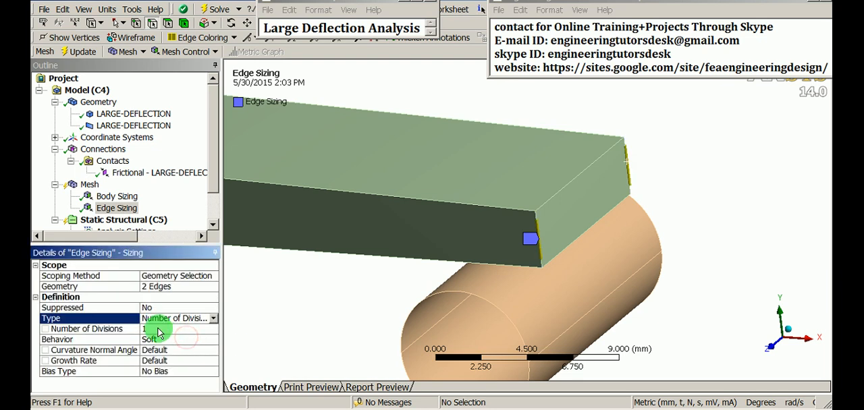
{"action": "left_click", "coordinate": [159, 329]}
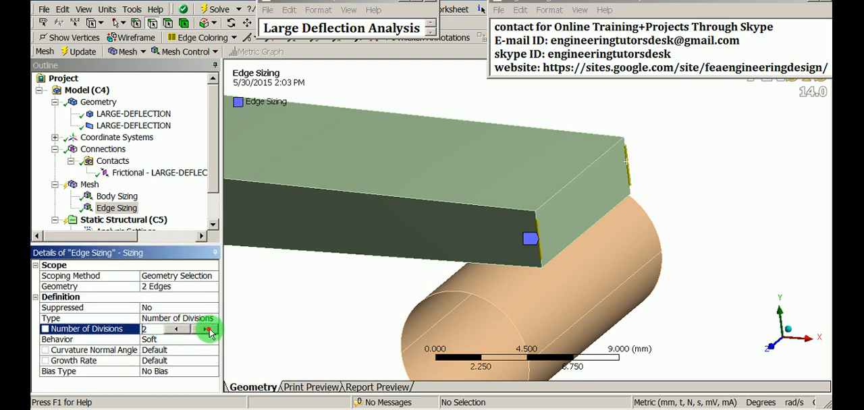
- Insert another mesh sizing control and scope it to the four semicircular edges at both ends of the cylinder
{"action": "scroll", "coordinate": [426, 247], "scroll_direction": "down", "scroll_amount": 2}
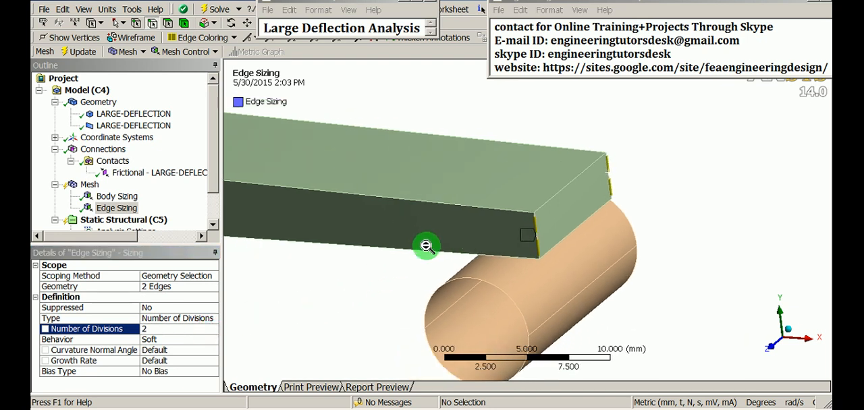
{"action": "scroll", "coordinate": [427, 247], "scroll_direction": "down", "scroll_amount": 3}
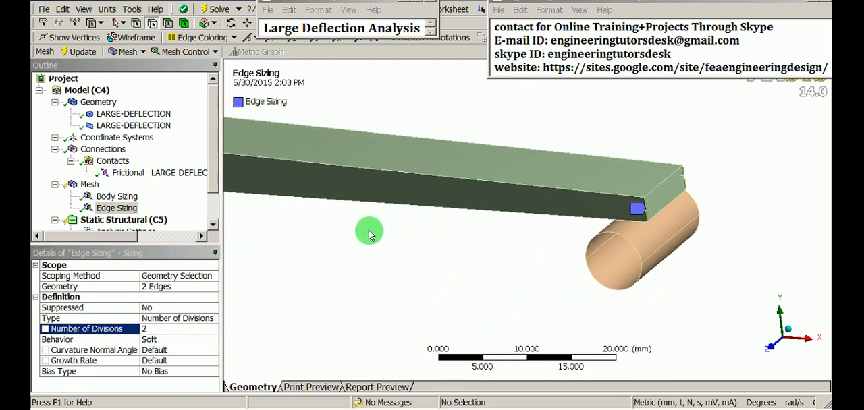
{"action": "right_click", "coordinate": [91, 187]}
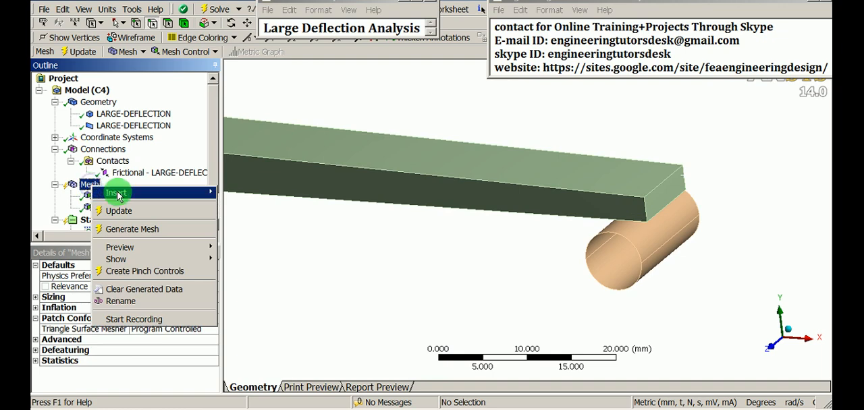
{"action": "mouse_move", "coordinate": [116, 194]}
{"action": "left_click", "coordinate": [269, 211]}
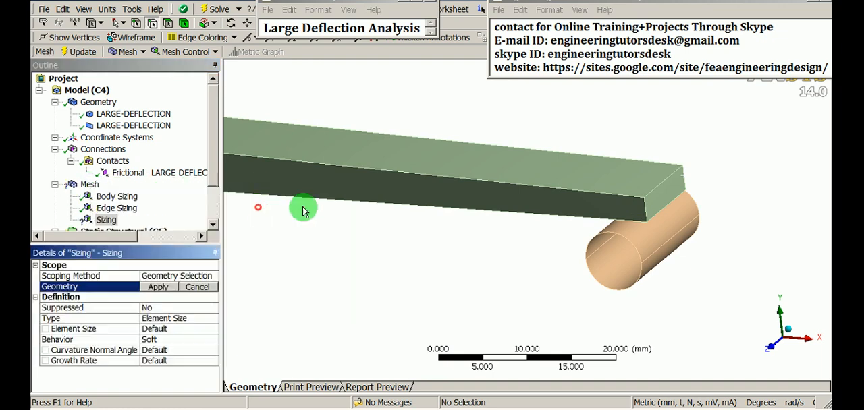
{"action": "scroll", "coordinate": [671, 196], "scroll_direction": "up", "scroll_amount": 3}
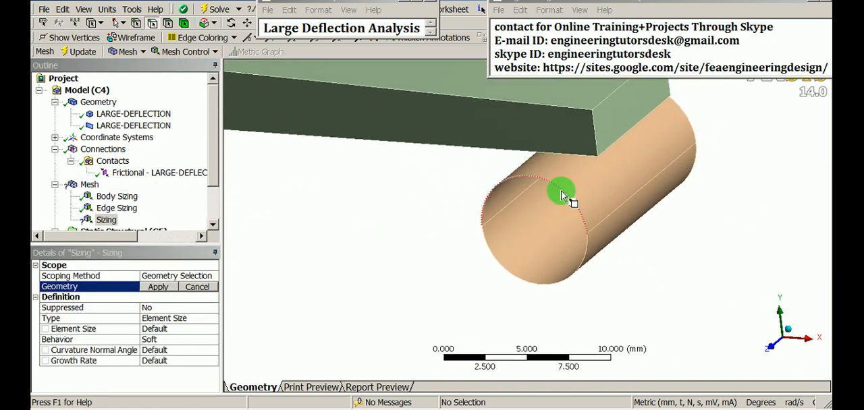
{"action": "left_click", "coordinate": [563, 195]}
{"action": "left_click", "coordinate": [563, 281], "text": "ctrl"}
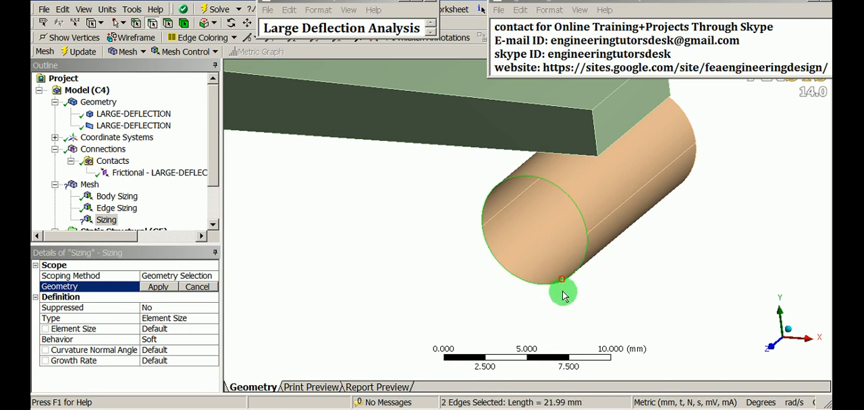
{"action": "left_click", "coordinate": [695, 128], "text": "ctrl"}
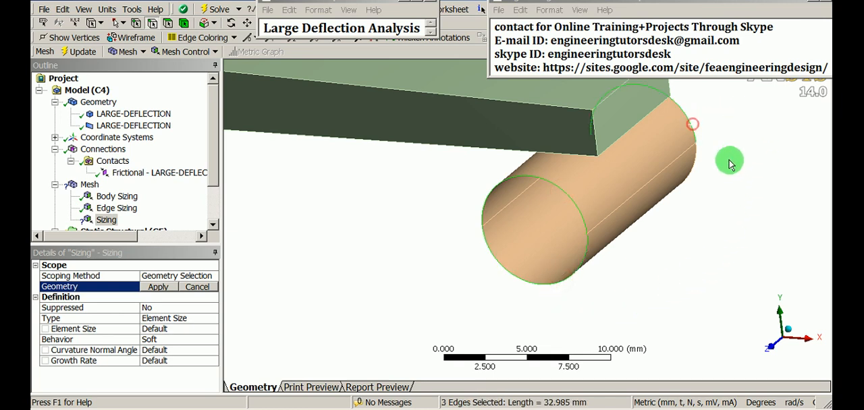
{"action": "left_click", "coordinate": [695, 168], "text": "ctrl"}
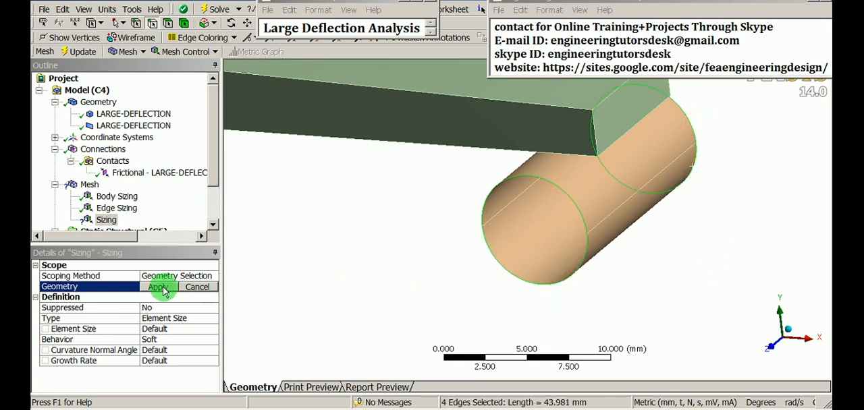
{"action": "left_click", "coordinate": [151, 291]}
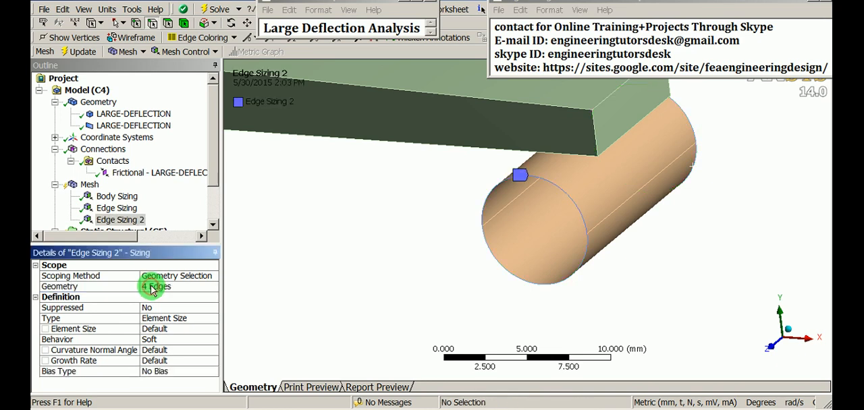
- Define the cylinder's edge sizing by Number of Divisions and set it to 10
{"action": "left_click", "coordinate": [202, 322]}
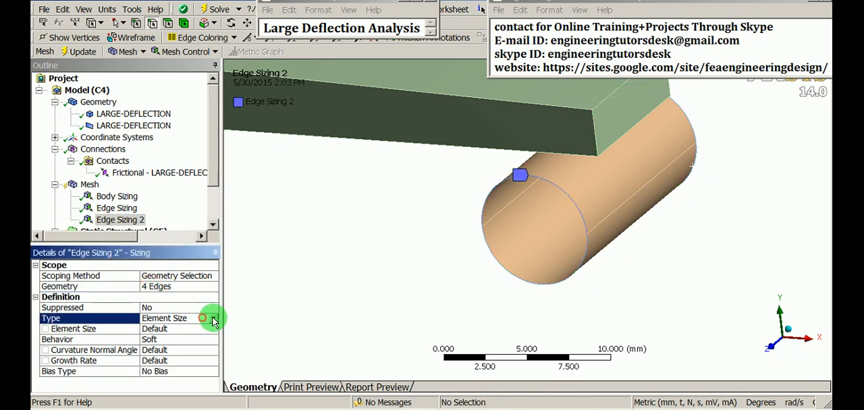
{"action": "left_click", "coordinate": [203, 321]}
{"action": "left_click", "coordinate": [167, 340]}
{"action": "left_click", "coordinate": [164, 330]}
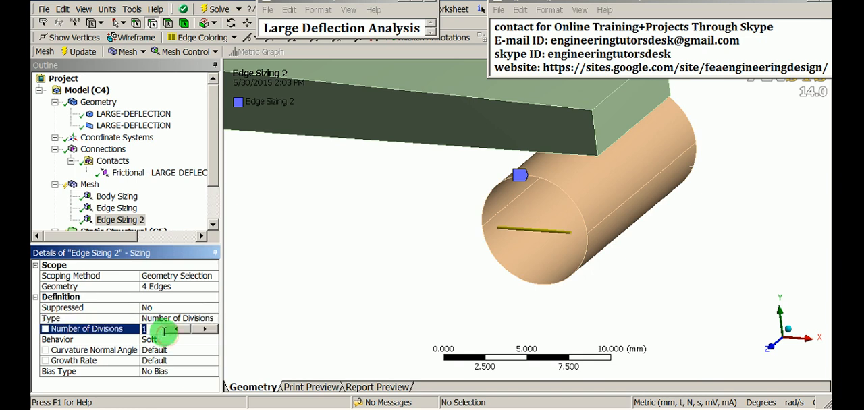
{"action": "key", "text": "Return"}
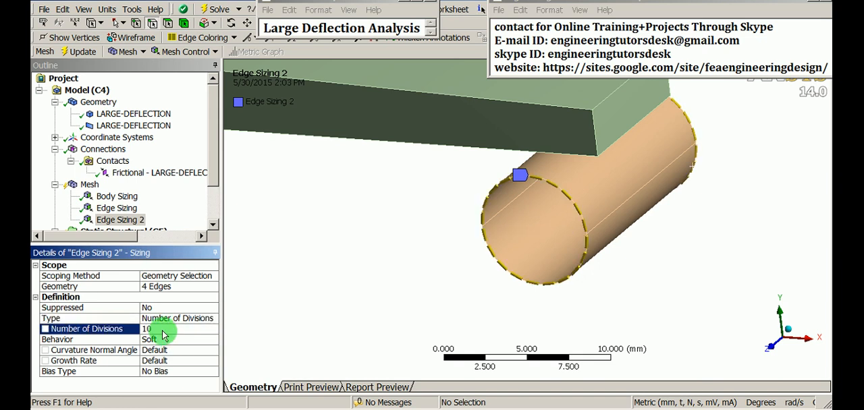
- Generate the mesh on the solid bar body only
{"action": "middle_click_drag", "start_coordinate": [613, 168], "coordinate": [615, 209]}
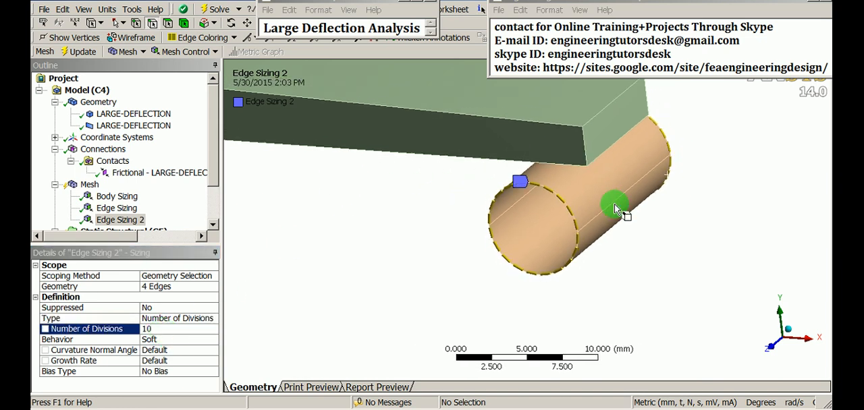
{"action": "scroll", "coordinate": [624, 189], "scroll_direction": "up", "scroll_amount": 2}
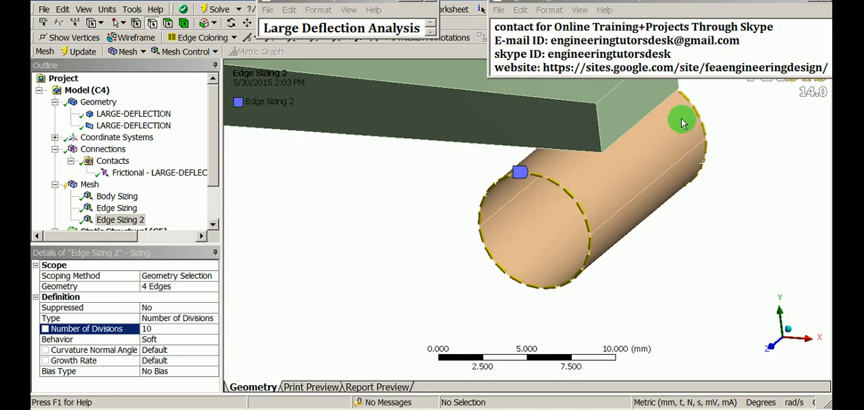
{"action": "middle_click_drag", "start_coordinate": [592, 172], "coordinate": [520, 298]}
{"action": "middle_click_drag", "start_coordinate": [436, 275], "coordinate": [510, 286], "text": "ctrl"}
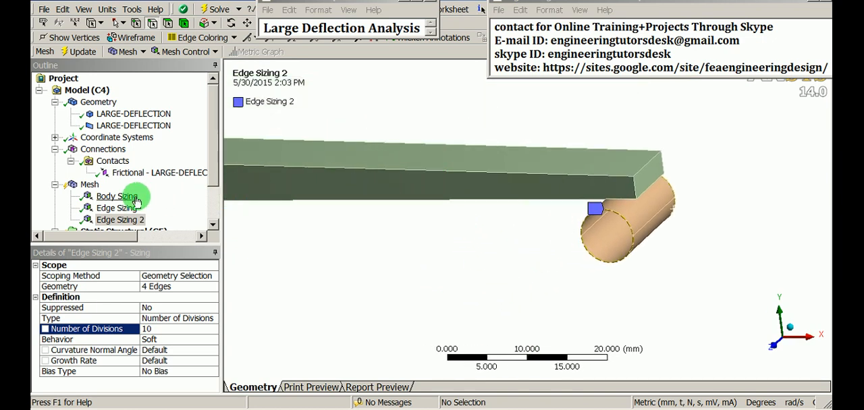
{"action": "left_click", "coordinate": [90, 186]}
{"action": "middle_click_drag", "start_coordinate": [291, 183], "coordinate": [527, 203]}
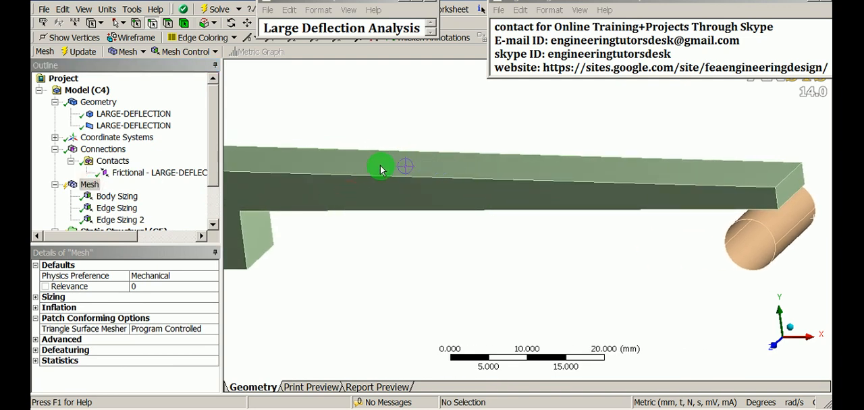
{"action": "left_click", "coordinate": [357, 177]}
{"action": "right_click", "coordinate": [357, 173]}
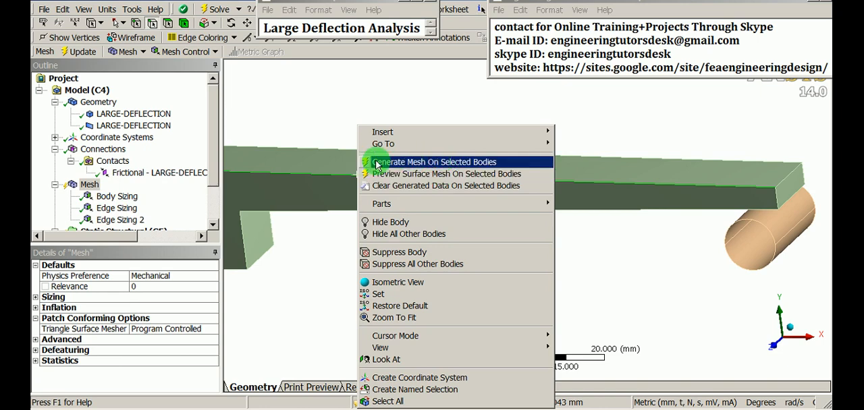
{"action": "left_click", "coordinate": [465, 161]}
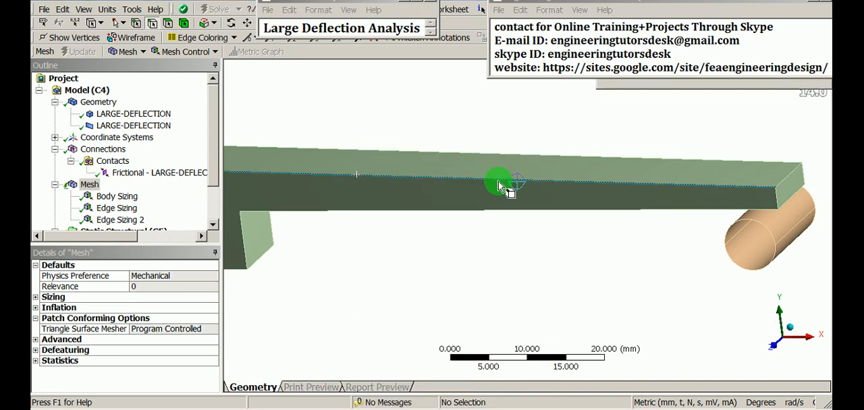
- Generate the mesh on the cylinder body and examine both meshed bodies from several angles
{"action": "mouse_move", "coordinate": [498, 232]}
{"action": "middle_mouse_down"}
{"action": "mouse_move", "coordinate": [563, 187]}
{"action": "mouse_move", "coordinate": [564, 170]}
{"action": "mouse_move", "coordinate": [506, 220]}
{"action": "mouse_move", "coordinate": [515, 212]}
{"action": "mouse_move", "coordinate": [466, 222]}
{"action": "mouse_move", "coordinate": [510, 232]}
{"action": "middle_mouse_up"}
{"action": "middle_click_drag", "start_coordinate": [366, 237], "coordinate": [569, 247]}
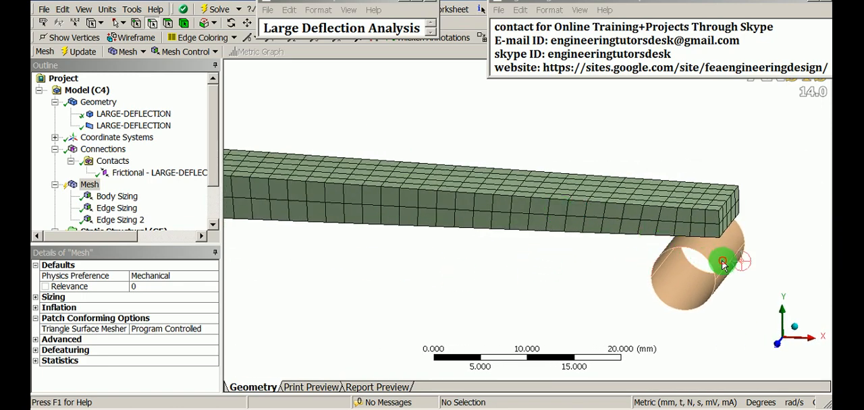
{"action": "left_click", "coordinate": [187, 23]}
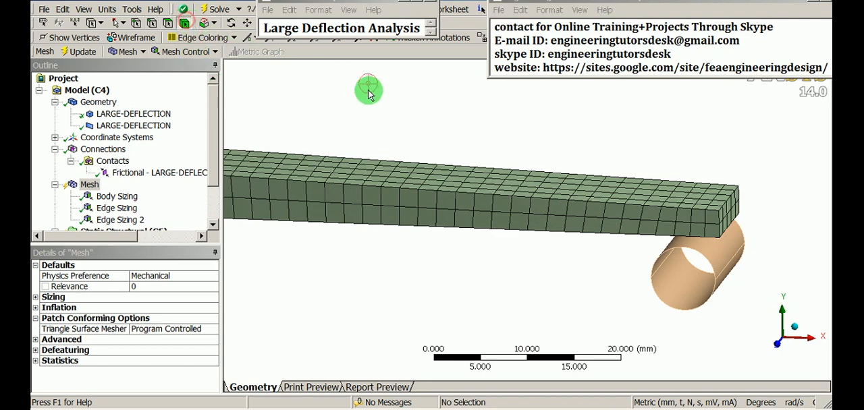
{"action": "left_click", "coordinate": [719, 259]}
{"action": "right_click", "coordinate": [720, 259]}
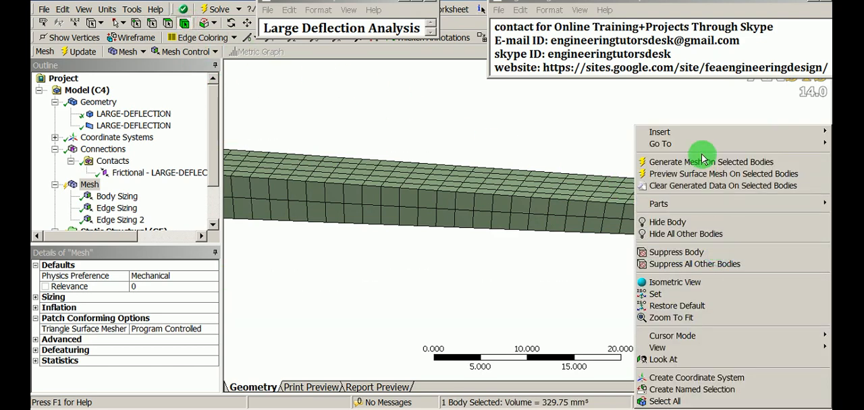
{"action": "left_click", "coordinate": [743, 162]}
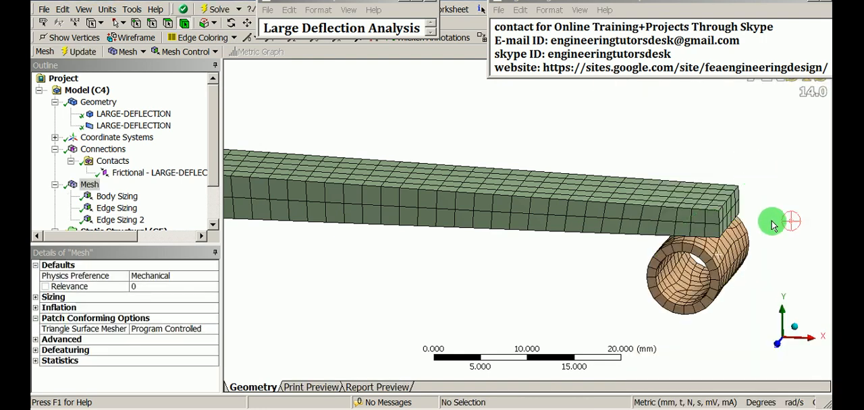
{"action": "scroll", "coordinate": [717, 254], "scroll_direction": "up", "scroll_amount": 1}
{"action": "middle_click_drag", "start_coordinate": [716, 253], "coordinate": [564, 219]}
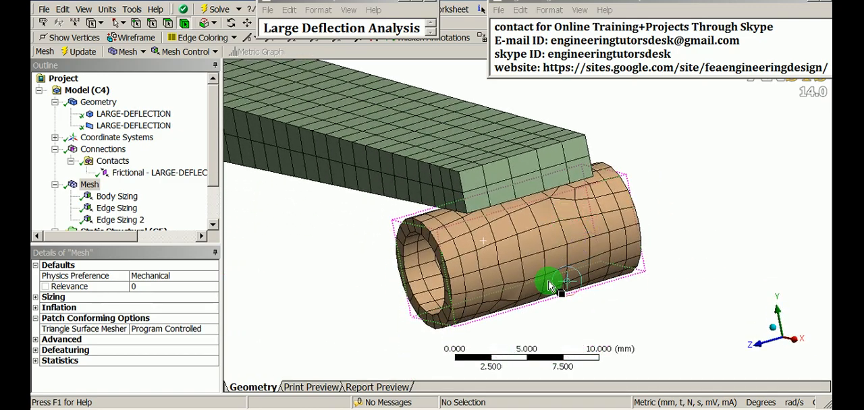
{"action": "scroll", "coordinate": [552, 274], "scroll_direction": "up", "scroll_amount": 3}
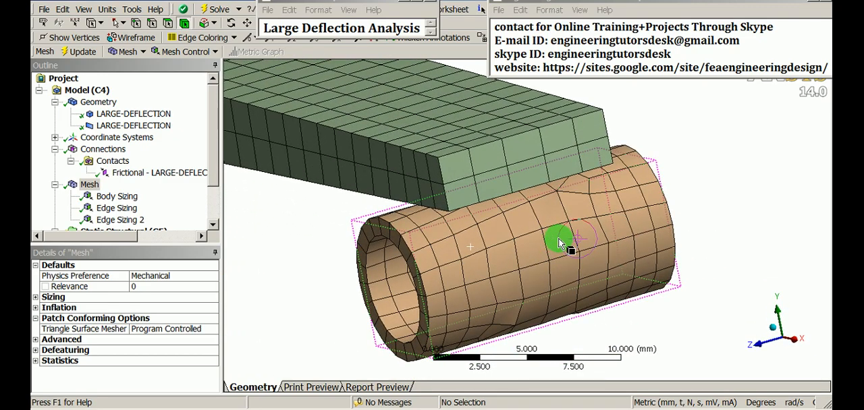
{"action": "middle_click_drag", "start_coordinate": [559, 243], "coordinate": [392, 271]}
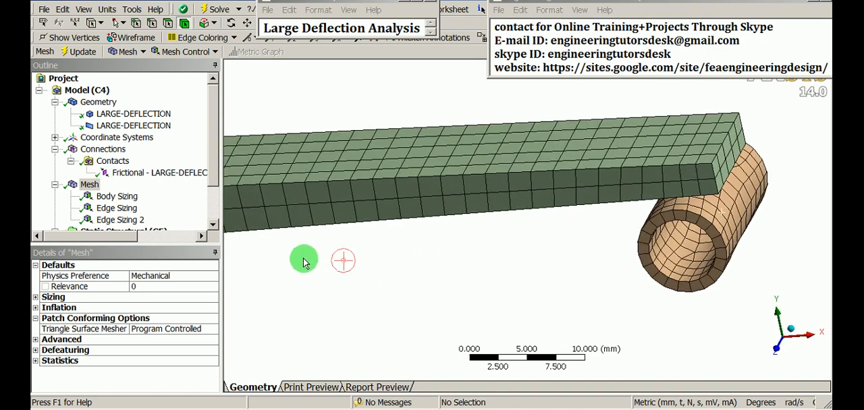
- Insert a Mapped Face Meshing control and scope it to the two outer faces of the cylinder
{"action": "left_click", "coordinate": [90, 186]}
{"action": "right_click", "coordinate": [90, 186]}
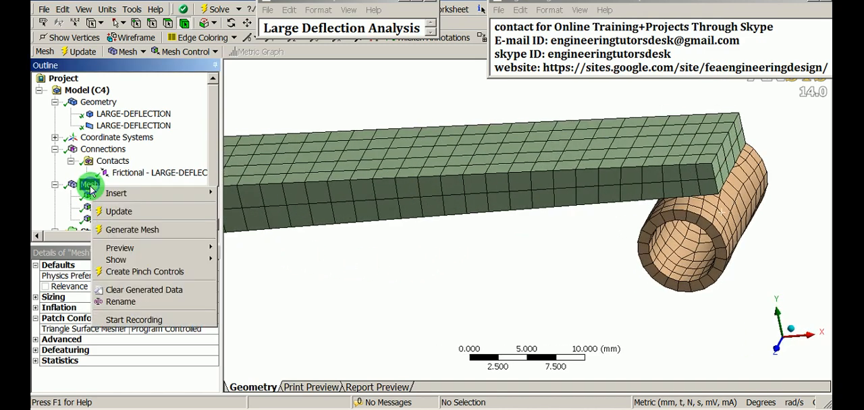
{"action": "mouse_move", "coordinate": [140, 193]}
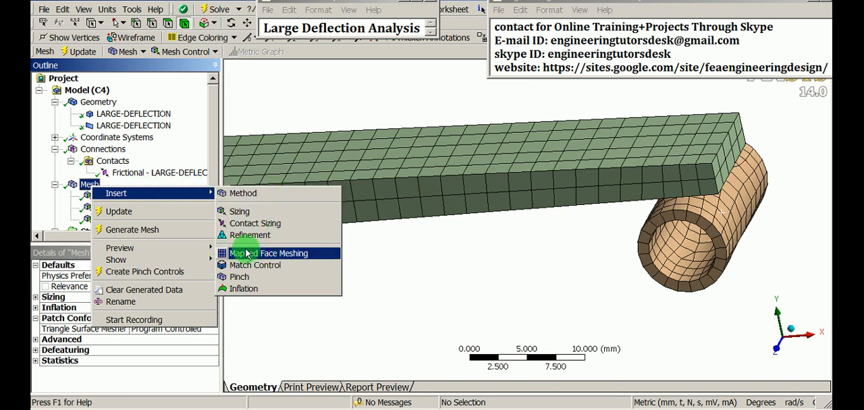
{"action": "left_click", "coordinate": [305, 253]}
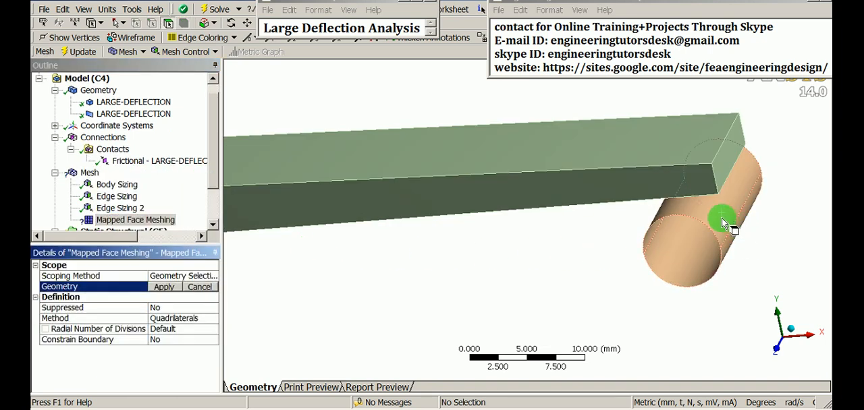
{"action": "left_click", "coordinate": [726, 241]}
{"action": "left_click", "coordinate": [728, 249], "text": "ctrl"}
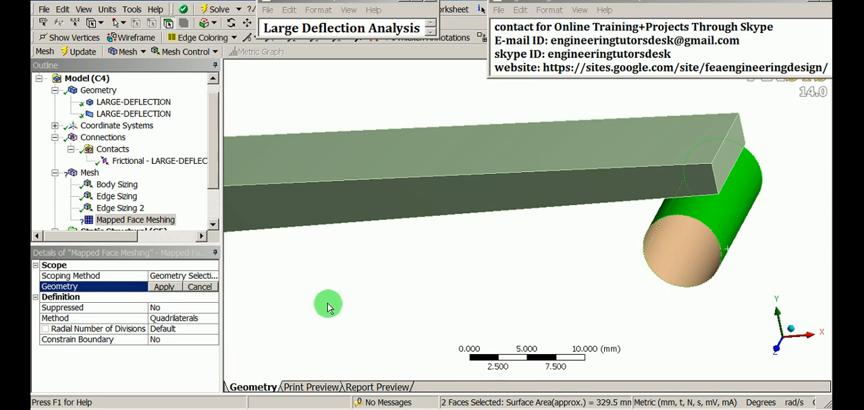
{"action": "left_click", "coordinate": [165, 287]}
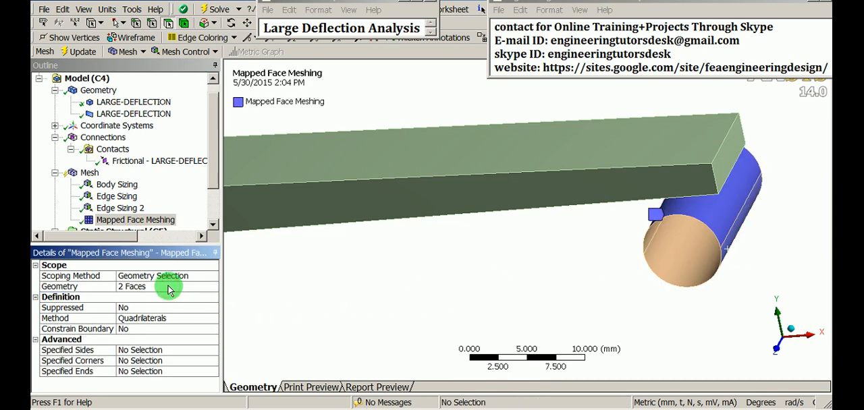
- Regenerate the cylinder's mesh with the mapped face control and inspect the cylinder and bar meshes from several angles
{"action": "left_click", "coordinate": [719, 227]}
{"action": "right_click", "coordinate": [721, 225]}
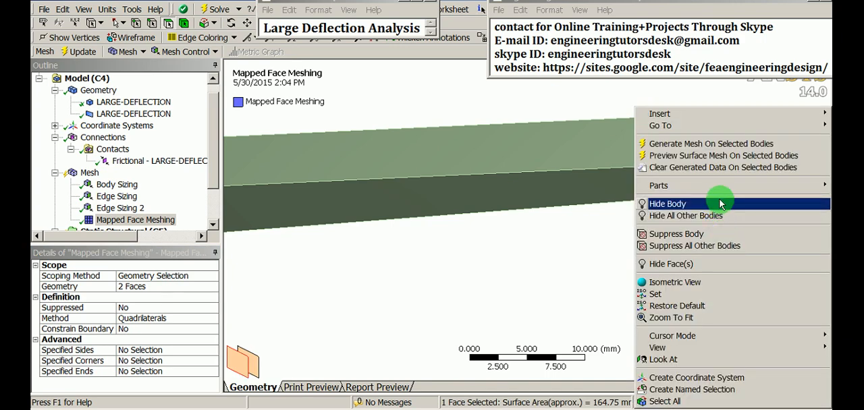
{"action": "left_click", "coordinate": [708, 143]}
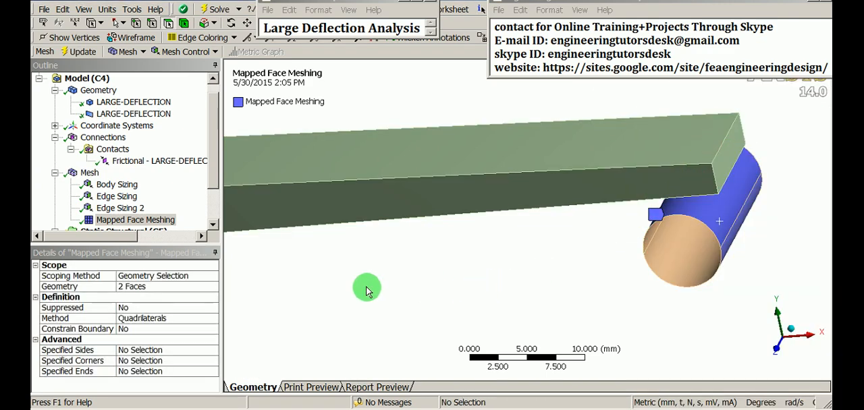
{"action": "left_click", "coordinate": [89, 172]}
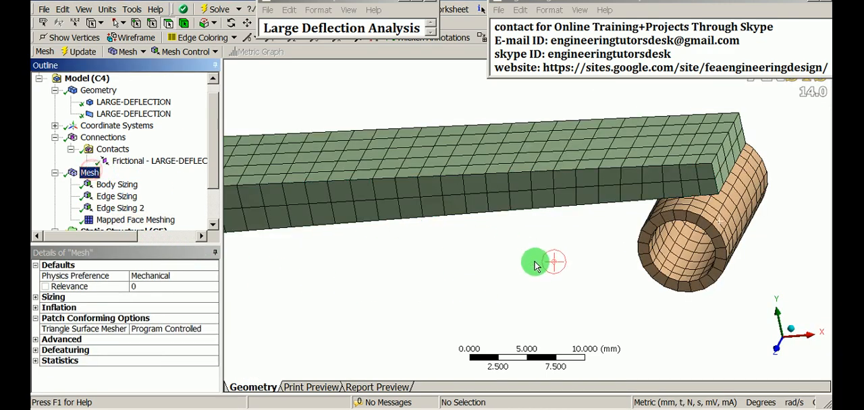
{"action": "left_click_drag", "start_coordinate": [536, 260], "coordinate": [477, 244]}
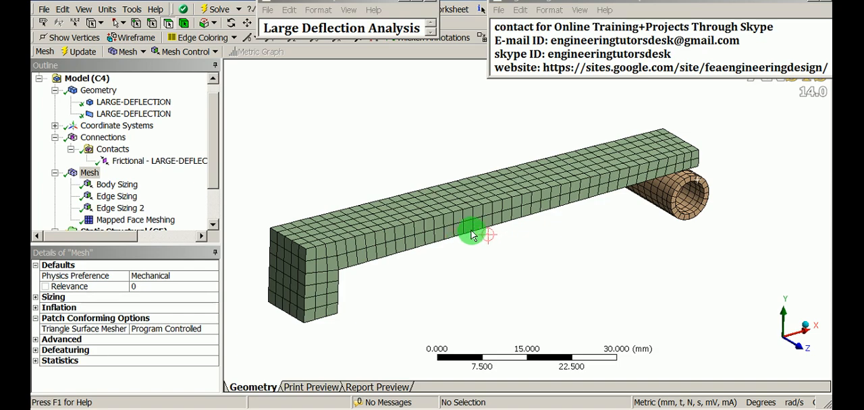
{"action": "scroll", "coordinate": [479, 233], "scroll_direction": "down", "scroll_amount": 1}
{"action": "middle_click_drag", "start_coordinate": [573, 241], "coordinate": [534, 166], "text": "ctrl"}
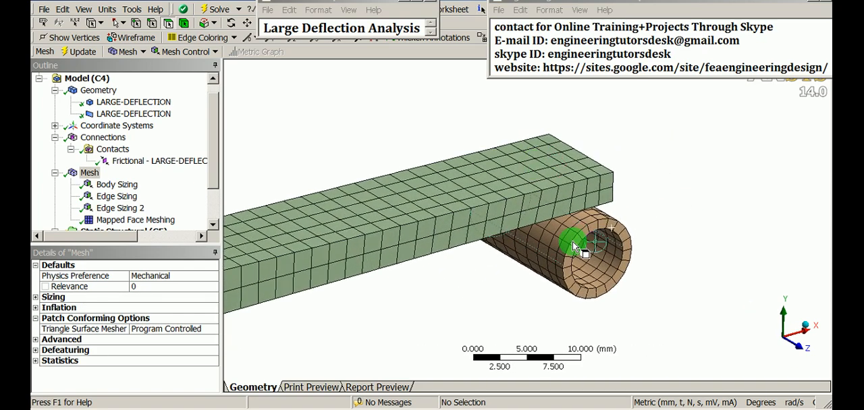
{"action": "middle_click_drag", "start_coordinate": [575, 241], "coordinate": [505, 236]}
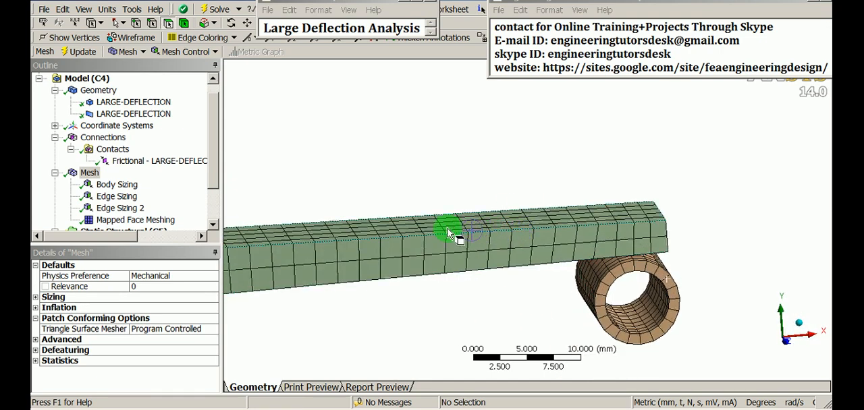
- Insert a Contact Tool under Connections
{"action": "left_click", "coordinate": [108, 138]}
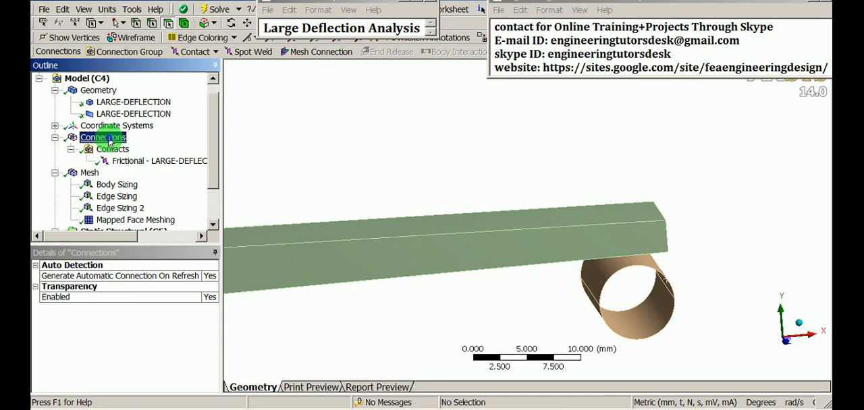
{"action": "right_click", "coordinate": [108, 139]}
{"action": "mouse_move", "coordinate": [139, 146]}
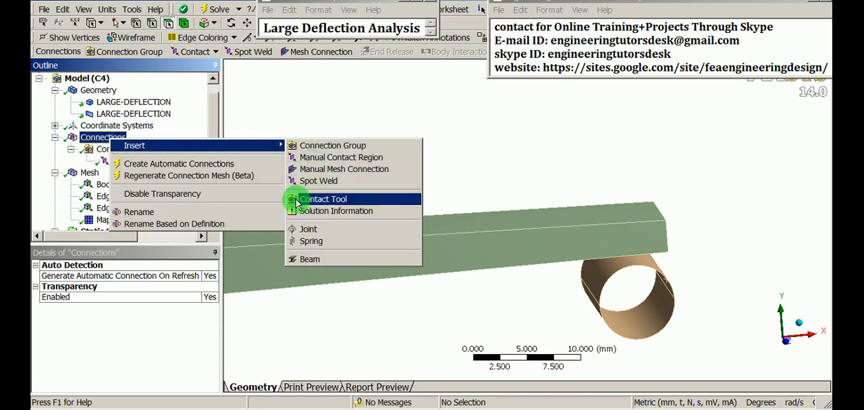
{"action": "left_click", "coordinate": [333, 199]}
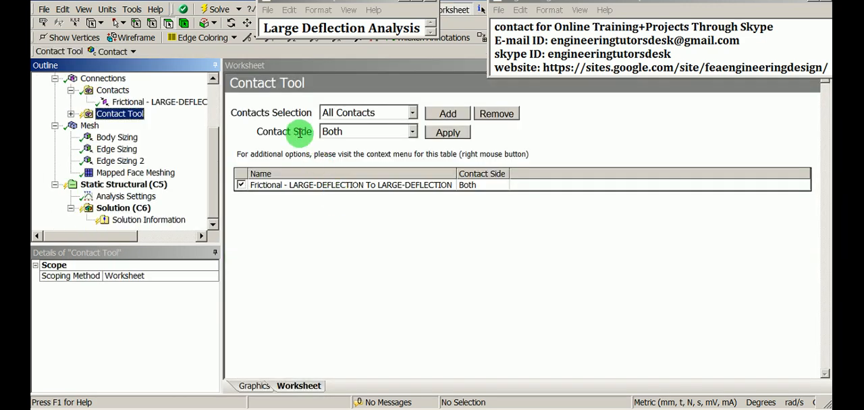
{"action": "left_click_drag", "start_coordinate": [230, 82], "coordinate": [334, 87]}
{"action": "left_click", "coordinate": [334, 88]}
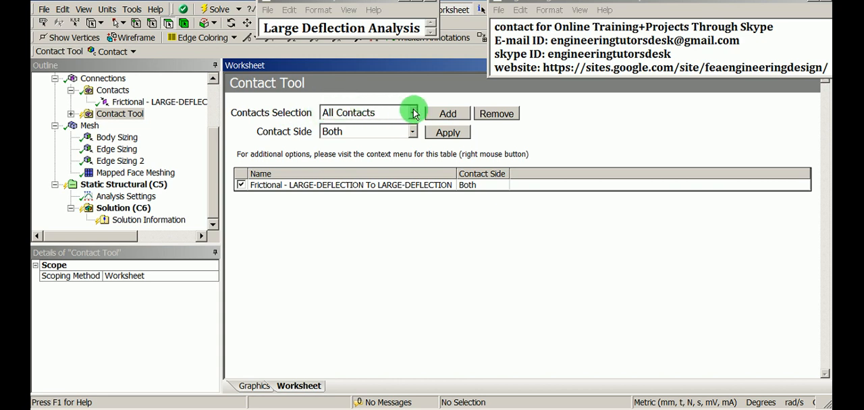
- Add all contacts to the Contact Tool and apply Contact as the contact side
{"action": "left_click", "coordinate": [451, 114]}
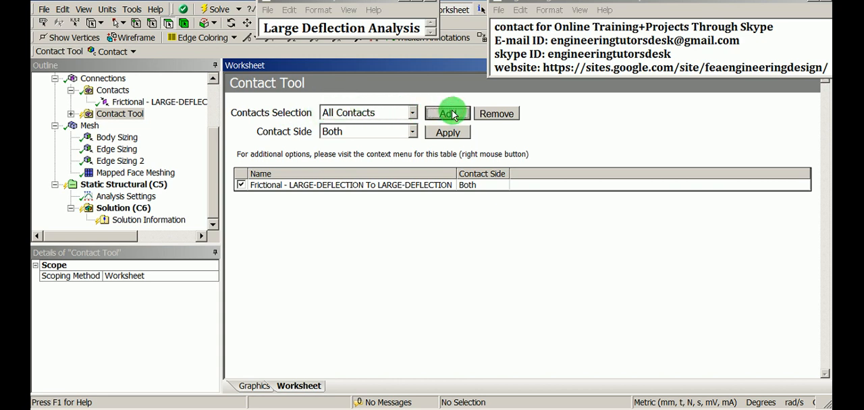
{"action": "left_click_drag", "start_coordinate": [257, 132], "coordinate": [316, 135]}
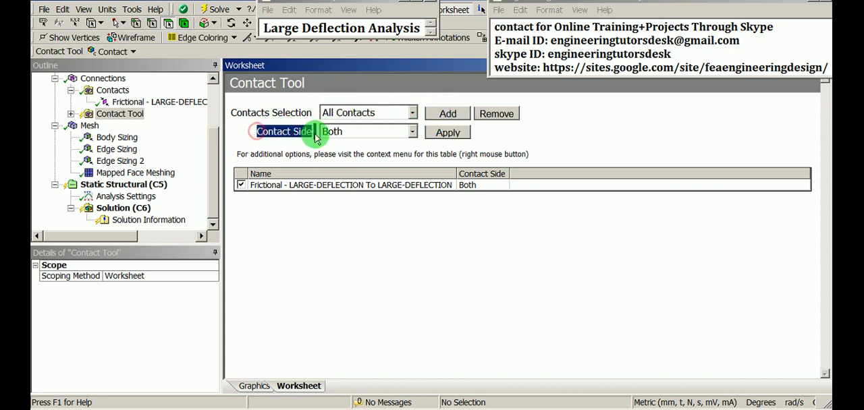
{"action": "left_click", "coordinate": [413, 132]}
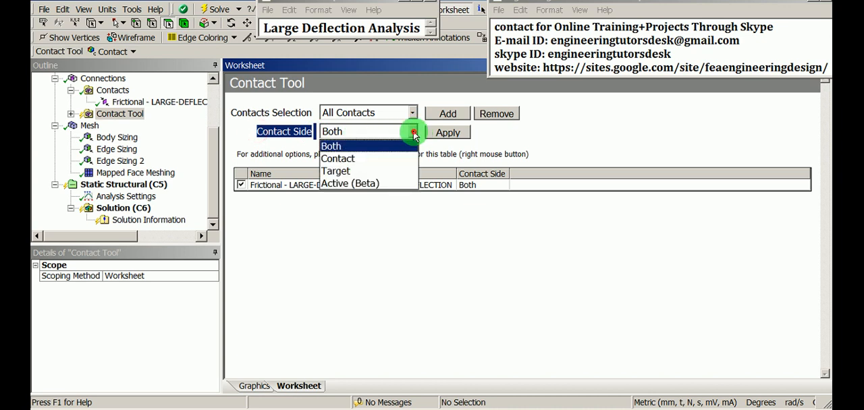
{"action": "left_click", "coordinate": [372, 159]}
{"action": "left_click", "coordinate": [451, 132]}
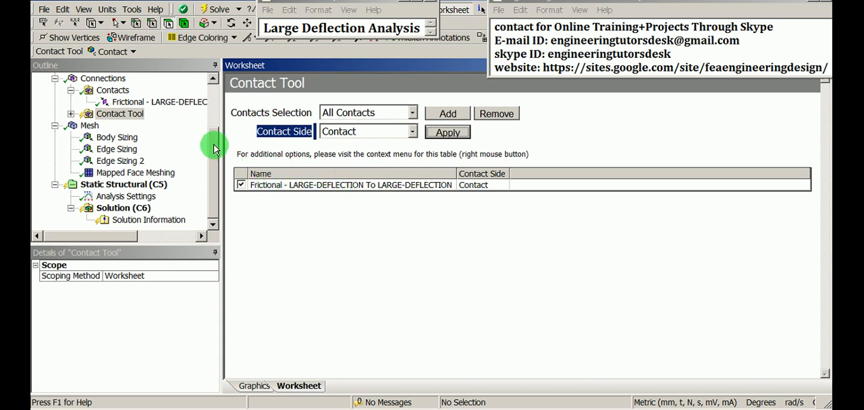
- Generate the initial contact results and review the frictional contact's entry in the Initial Information table
{"action": "right_click", "coordinate": [120, 116]}
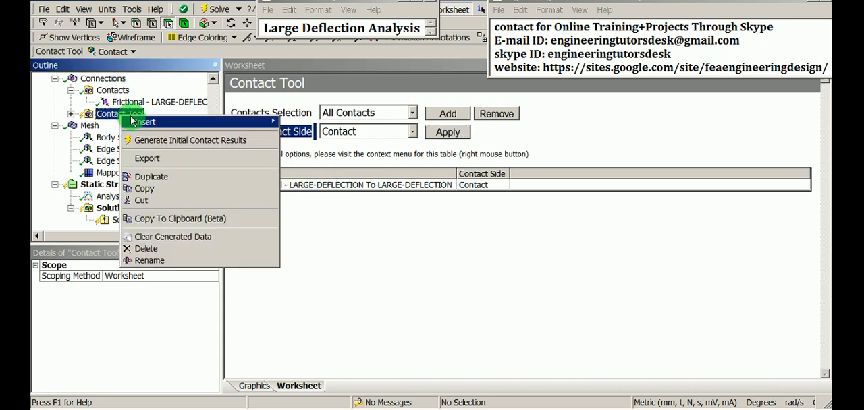
{"action": "mouse_move", "coordinate": [166, 128]}
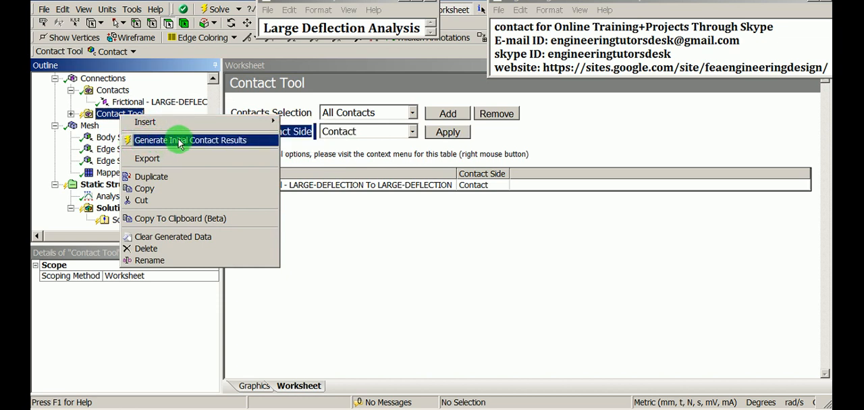
{"action": "left_click", "coordinate": [253, 141]}
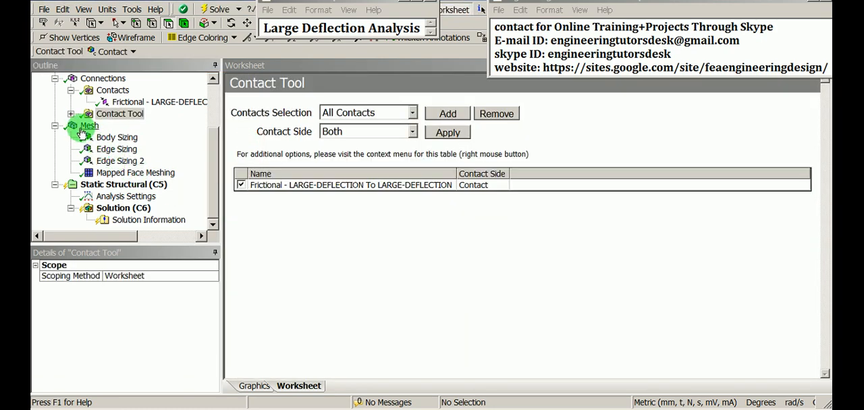
{"action": "left_click", "coordinate": [71, 114]}
{"action": "left_click", "coordinate": [150, 126]}
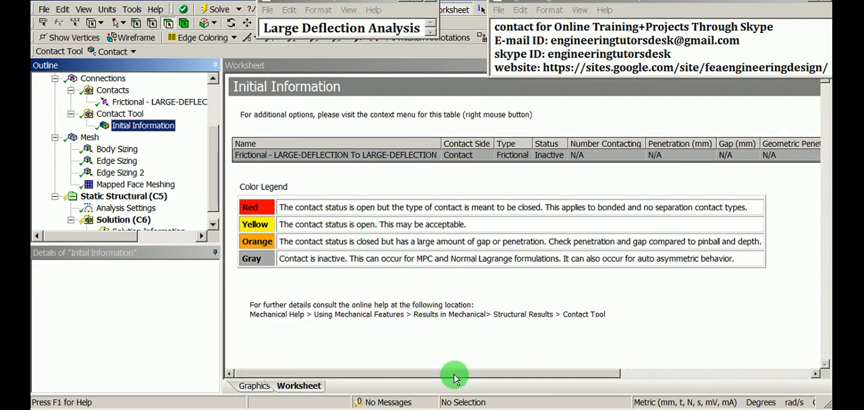
{"action": "left_click_drag", "start_coordinate": [456, 377], "coordinate": [473, 377]}
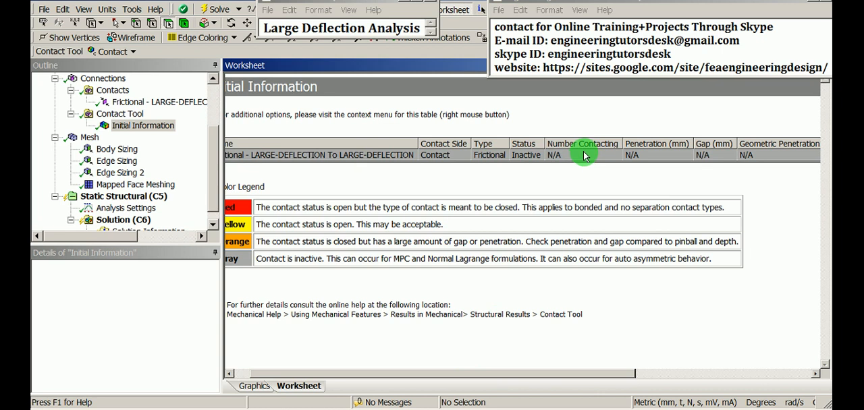
{"action": "left_click", "coordinate": [412, 175]}
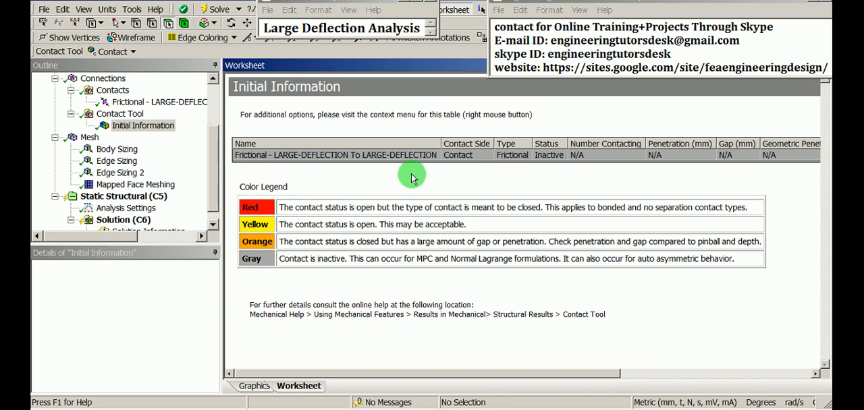
{"action": "triple_click", "coordinate": [356, 155]}
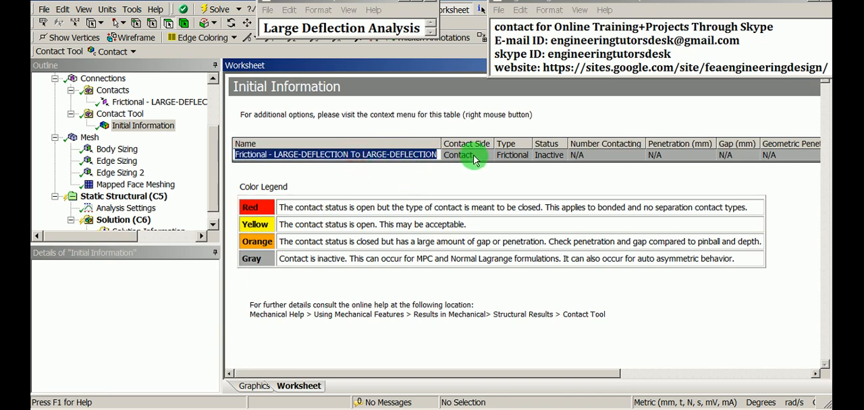
{"action": "left_click", "coordinate": [148, 127]}
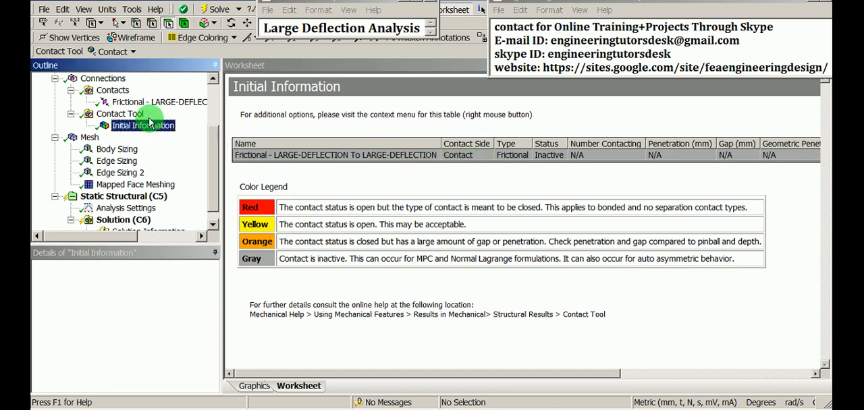
- Set the Behavior of the frictional contact between the bar and the cylinder to Asymmetric
{"action": "left_click", "coordinate": [116, 102]}
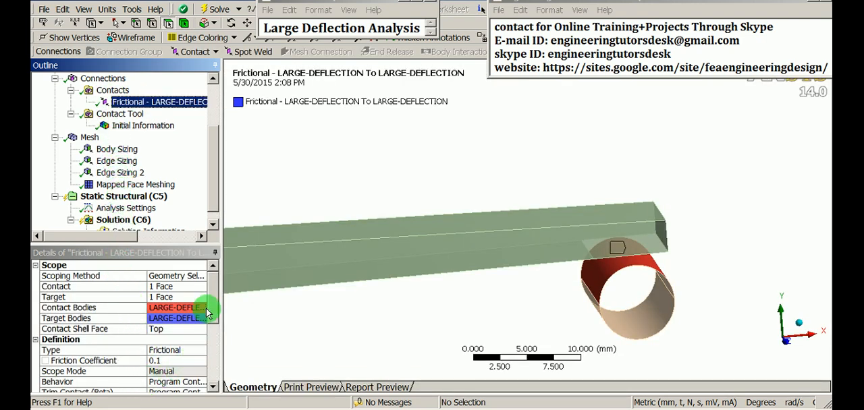
{"action": "left_click_drag", "start_coordinate": [212, 299], "coordinate": [213, 328]}
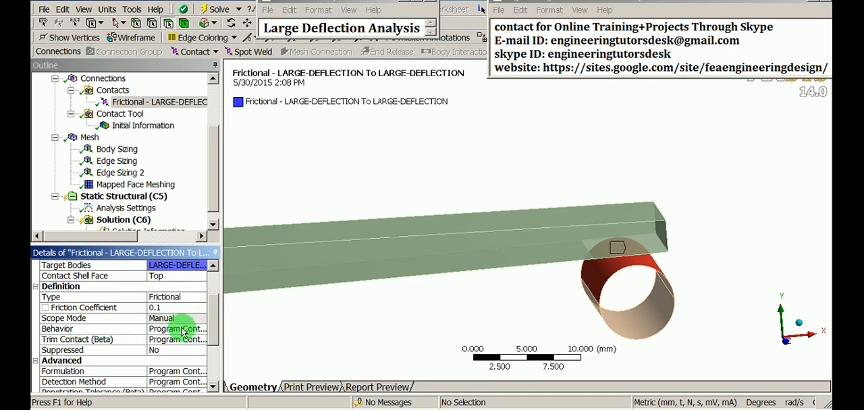
{"action": "left_click", "coordinate": [180, 329]}
{"action": "left_click", "coordinate": [203, 329]}
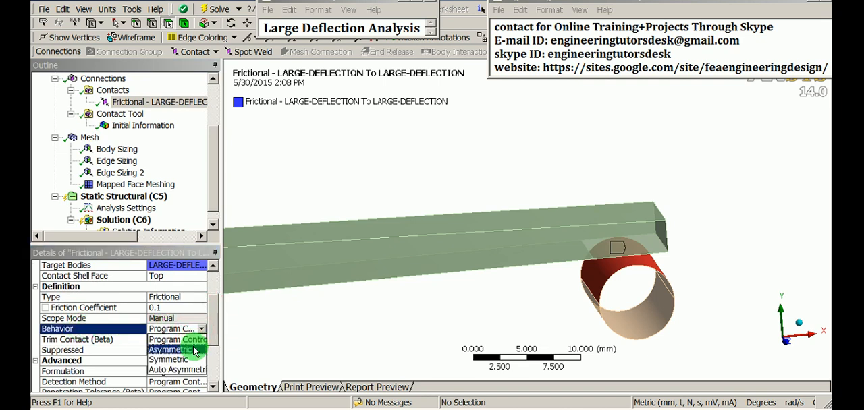
{"action": "left_click", "coordinate": [179, 350]}
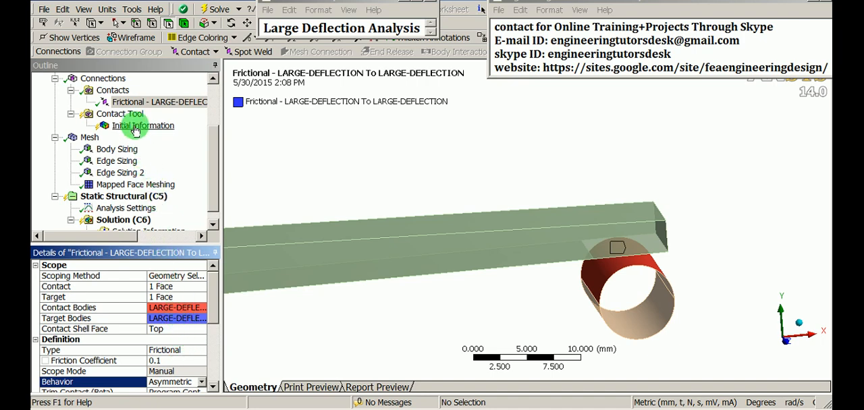
- Regenerate the initial contact results from Initial Information
{"action": "left_click", "coordinate": [139, 125]}
{"action": "right_click", "coordinate": [138, 127]}
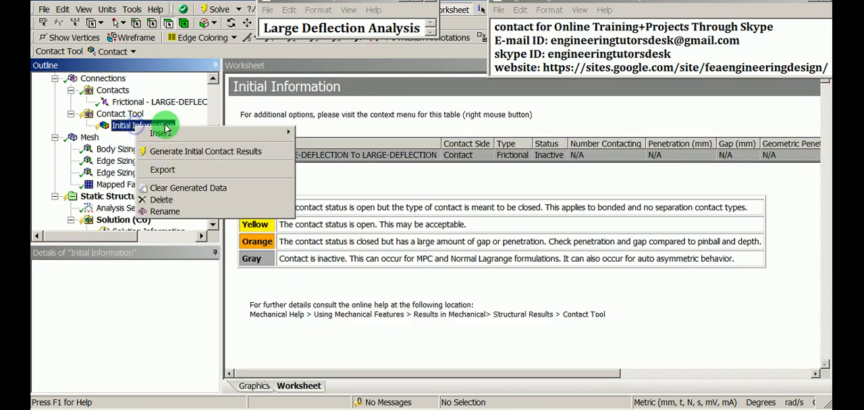
{"action": "left_click", "coordinate": [190, 153]}
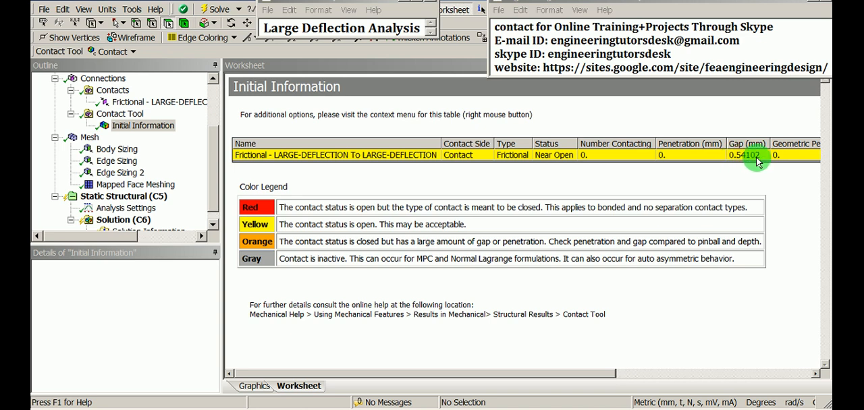
- Examine the geometry at the bar's free end above the cylinder, starting from the front view
{"action": "left_click", "coordinate": [102, 78]}
{"action": "scroll", "coordinate": [101, 112], "scroll_direction": "up", "scroll_amount": 2}
{"action": "left_click", "coordinate": [94, 103]}
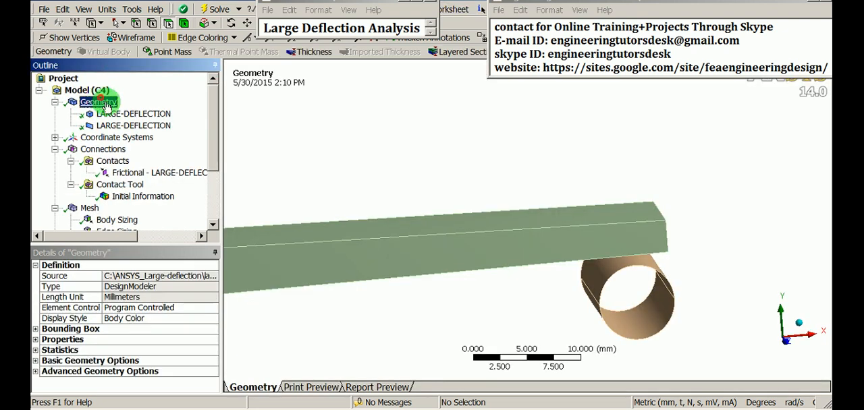
{"action": "right_click", "coordinate": [349, 109]}
{"action": "mouse_move", "coordinate": [448, 211]}
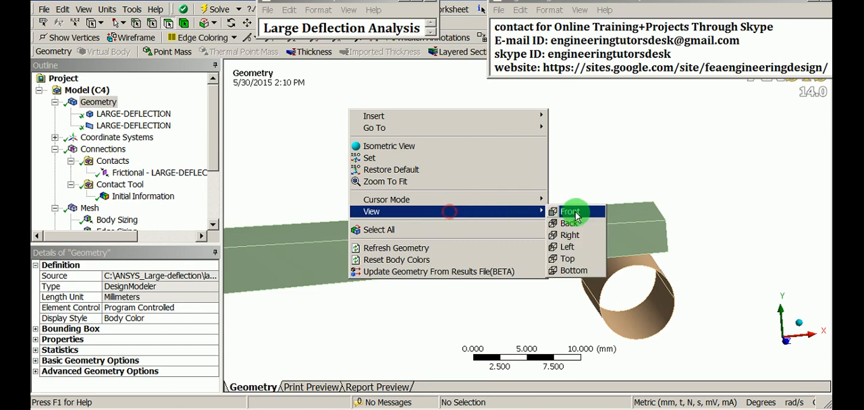
{"action": "left_click", "coordinate": [577, 214]}
{"action": "scroll", "coordinate": [648, 219], "scroll_direction": "up", "scroll_amount": 3}
{"action": "mouse_move", "coordinate": [816, 217]}
{"action": "middle_mouse_down", "text": "ctrl"}
{"action": "mouse_move", "coordinate": [502, 178]}
{"action": "mouse_move", "coordinate": [501, 169]}
{"action": "mouse_move", "coordinate": [546, 212]}
{"action": "mouse_move", "coordinate": [567, 214]}
{"action": "mouse_move", "coordinate": [526, 201]}
{"action": "middle_mouse_up", "text": "ctrl"}
{"action": "scroll", "coordinate": [499, 148], "scroll_direction": "up", "scroll_amount": 4}
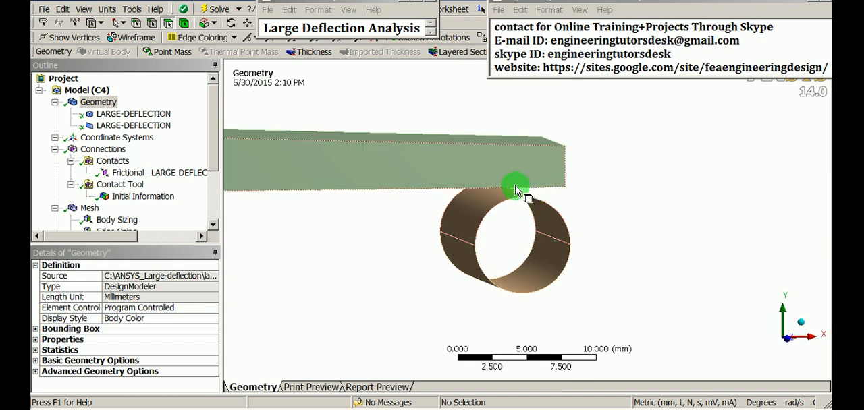
{"action": "scroll", "coordinate": [515, 252], "scroll_direction": "down", "scroll_amount": 2}
{"action": "middle_click_drag", "start_coordinate": [515, 257], "coordinate": [548, 267], "text": "ctrl"}
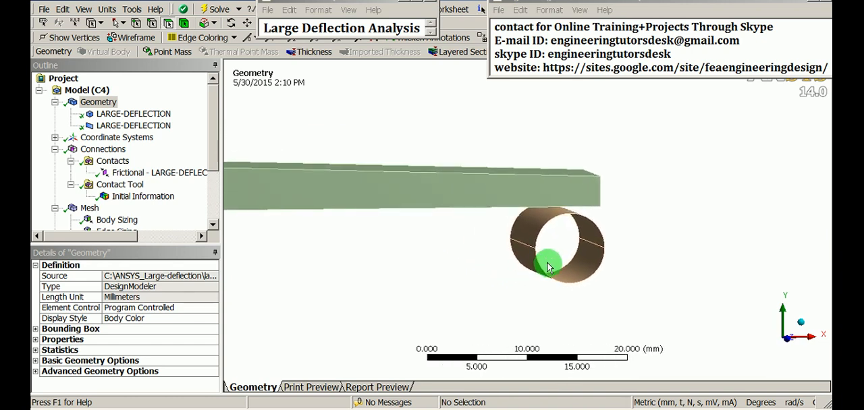
- Examine the mesh where the bar meets the cylinder, in front view and at an angle
{"action": "left_click", "coordinate": [90, 208]}
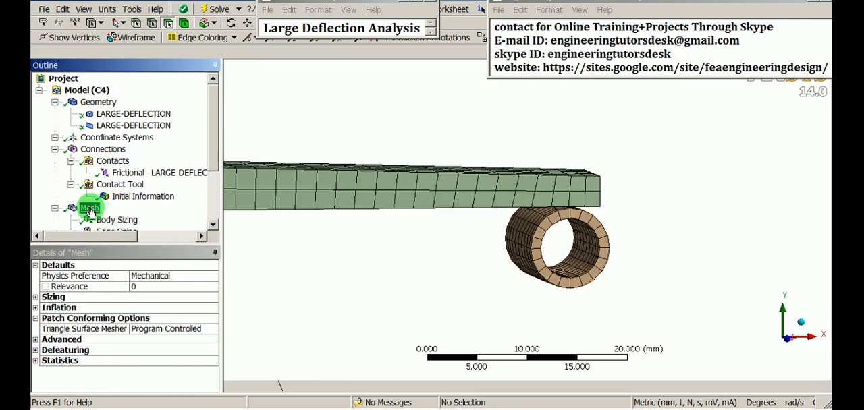
{"action": "middle_click_drag", "start_coordinate": [529, 250], "coordinate": [538, 246]}
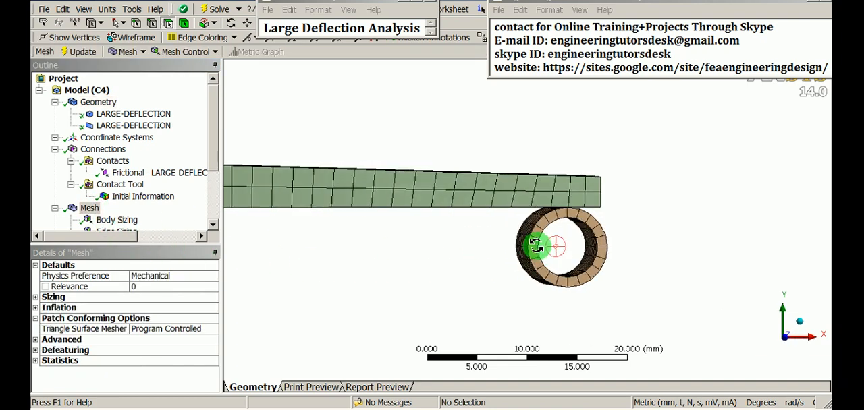
{"action": "right_click", "coordinate": [658, 167]}
{"action": "mouse_move", "coordinate": [714, 271]}
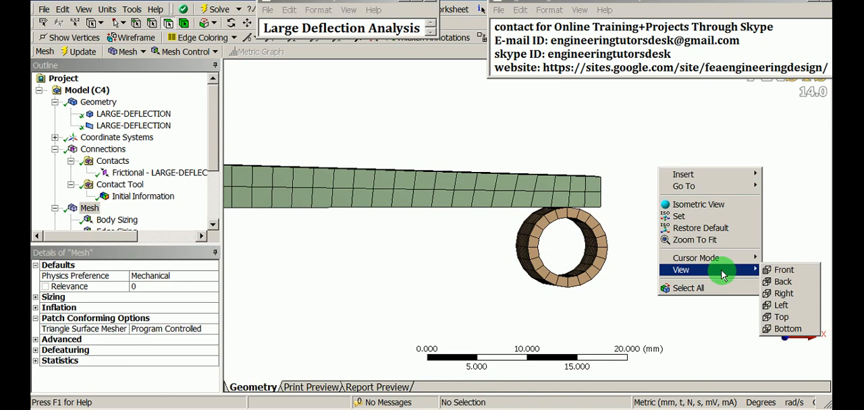
{"action": "left_click", "coordinate": [781, 272]}
{"action": "middle_click_drag", "start_coordinate": [665, 262], "coordinate": [711, 115], "text": "shift"}
{"action": "middle_click_drag", "start_coordinate": [741, 191], "coordinate": [390, 195], "text": "ctrl"}
{"action": "middle_click_drag", "start_coordinate": [599, 244], "coordinate": [604, 205], "text": "shift"}
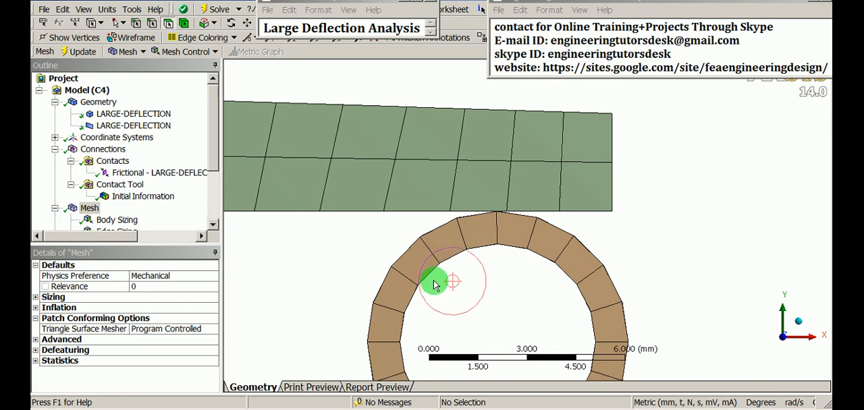
{"action": "scroll", "coordinate": [530, 257], "scroll_direction": "up", "scroll_amount": 1}
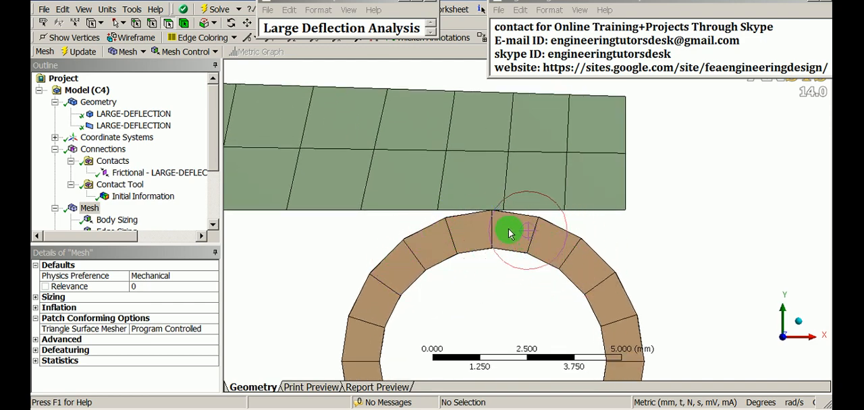
{"action": "scroll", "coordinate": [510, 281], "scroll_direction": "down", "scroll_amount": 2}
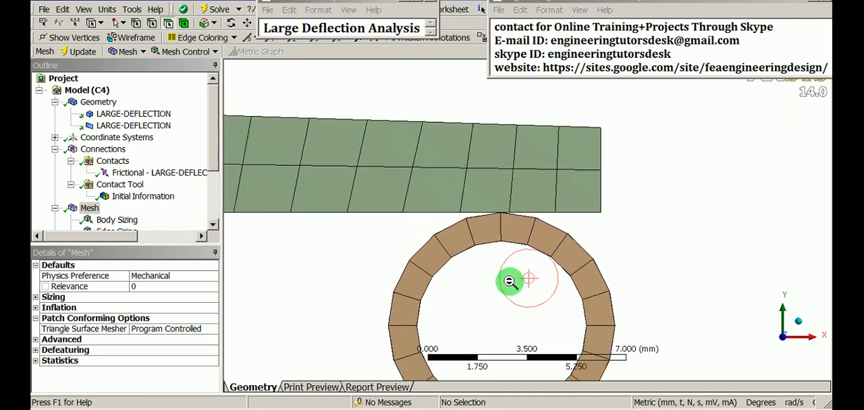
{"action": "scroll", "coordinate": [530, 251], "scroll_direction": "down", "scroll_amount": 2}
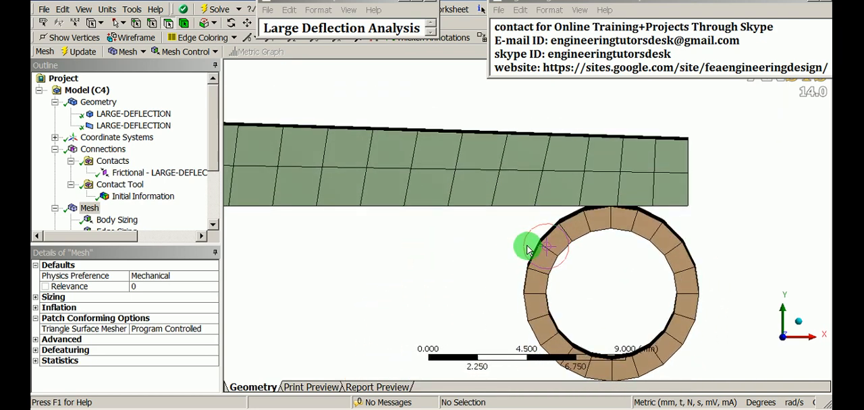
{"action": "middle_click_drag", "start_coordinate": [530, 250], "coordinate": [520, 233]}
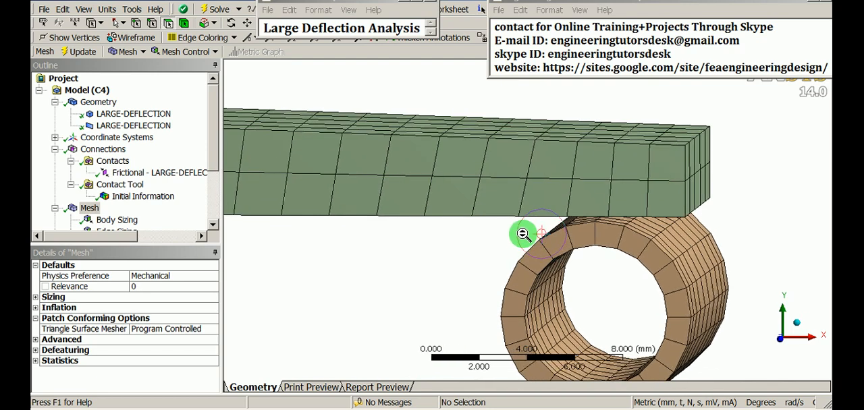
- Insert an APDL Commands object under the frictional contact between the bar and the cylinder
{"action": "left_click", "coordinate": [137, 174]}
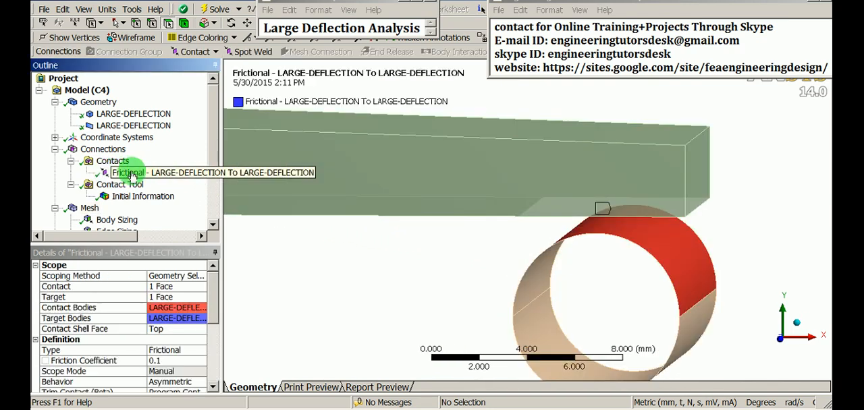
{"action": "right_click", "coordinate": [140, 174]}
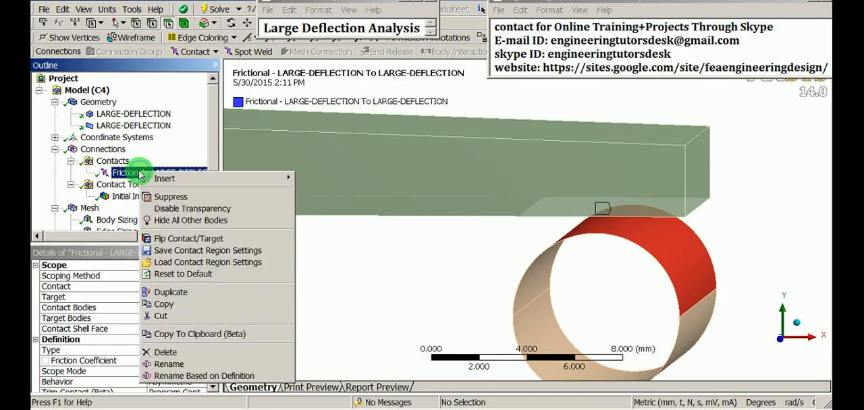
{"action": "mouse_move", "coordinate": [157, 178]}
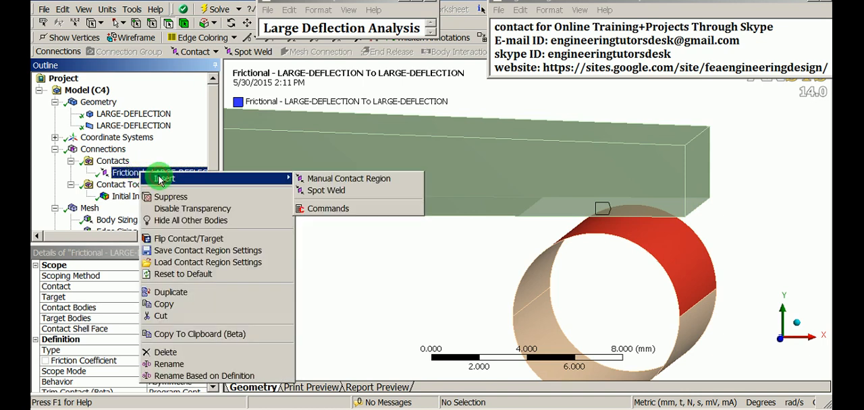
{"action": "left_click", "coordinate": [328, 209]}
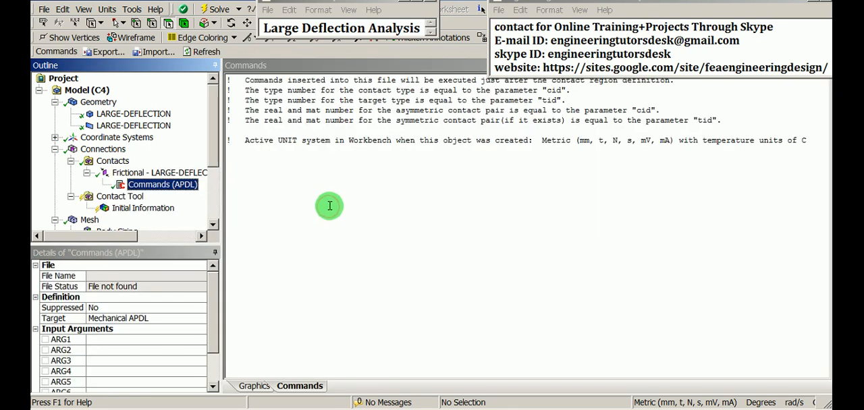
- Enter the command keyopt,cid,11,1 below the header comments of the contact's Commands object
{"action": "left_click", "coordinate": [231, 174]}
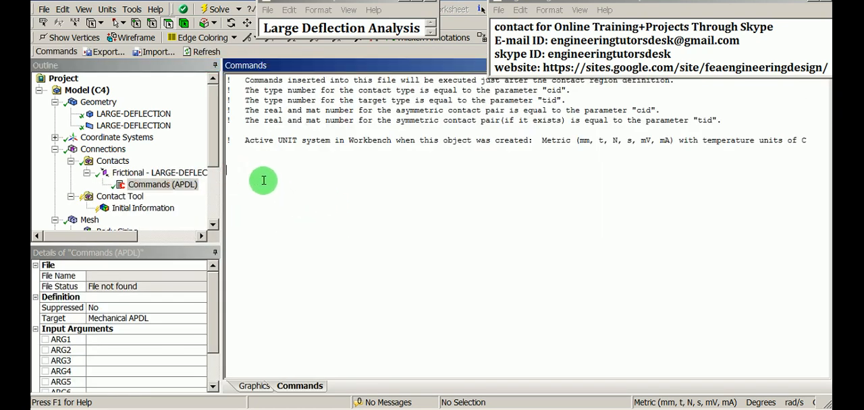
{"action": "type", "text": "keyopt,cid"}
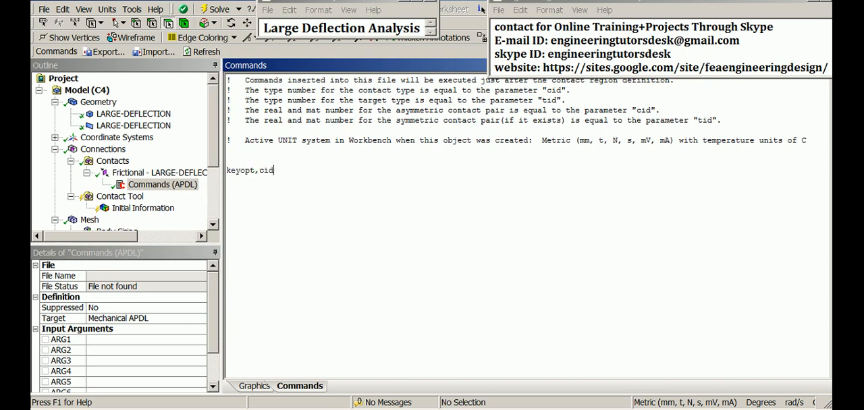
{"action": "type", "text": ",11,"}
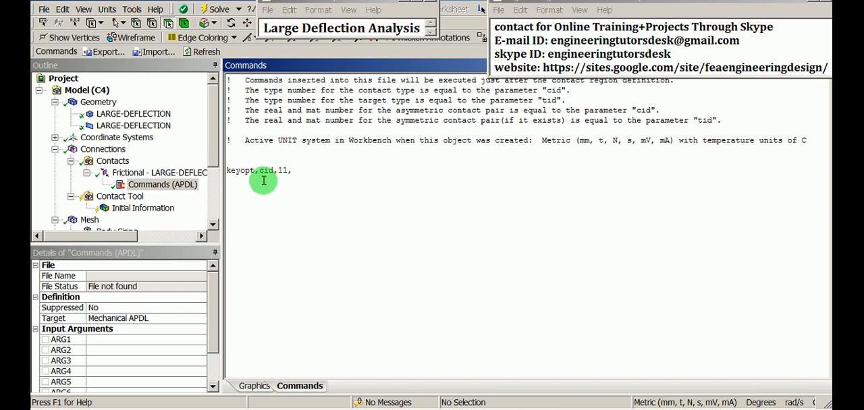
{"action": "type", "text": "1"}
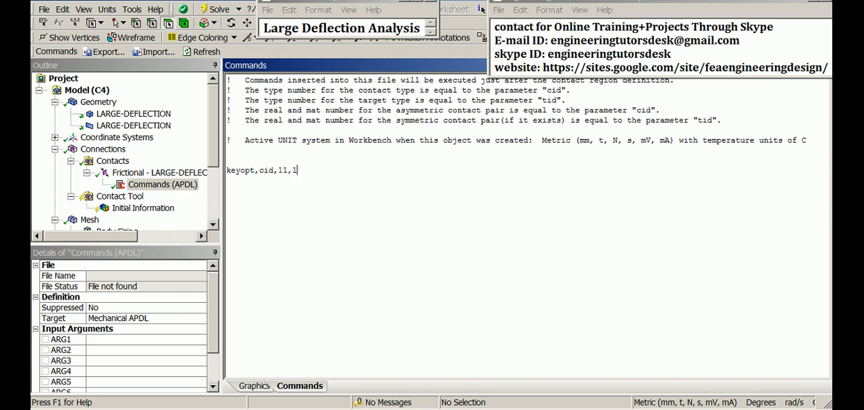
- Try 0 as the last value of the keyopt command and restore it to 1
{"action": "double_click", "coordinate": [295, 171]}
{"action": "left_click", "coordinate": [318, 172]}
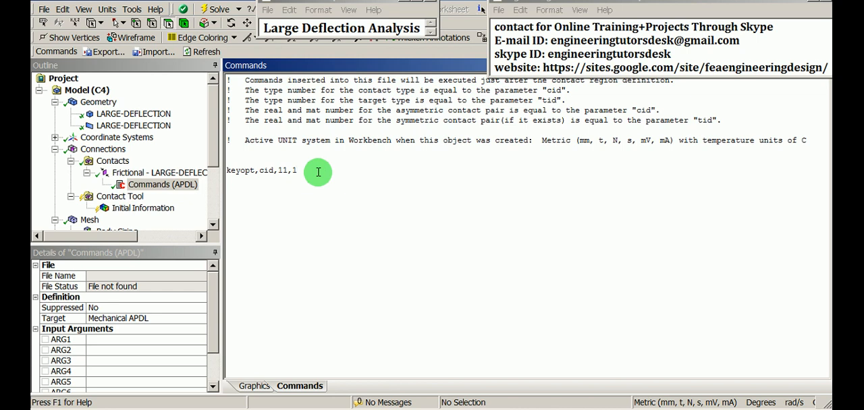
{"action": "type", "text": "0"}
{"action": "key", "text": "BackSpace"}
{"action": "type", "text": "1"}
{"action": "left_click_drag", "start_coordinate": [301, 171], "coordinate": [229, 172]}
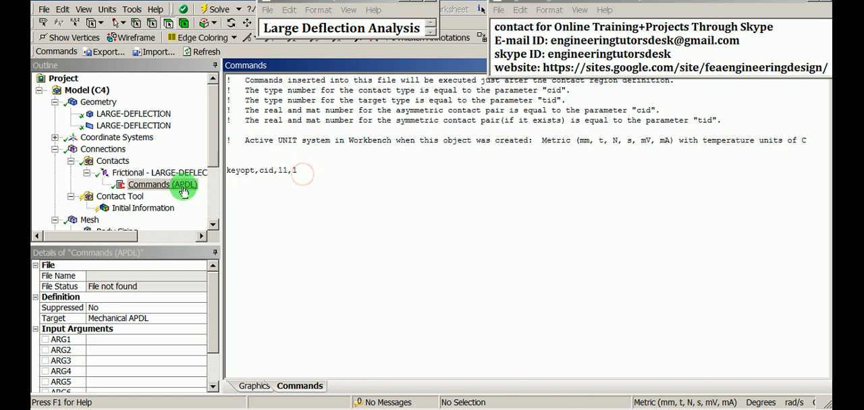
- Regenerate the initial contact results with the keyopt command included in the frictional contact
{"action": "left_click", "coordinate": [154, 173]}
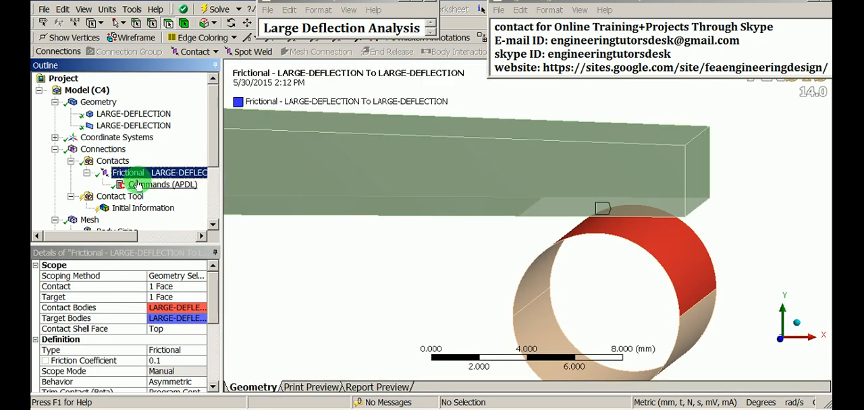
{"action": "left_click", "coordinate": [131, 211]}
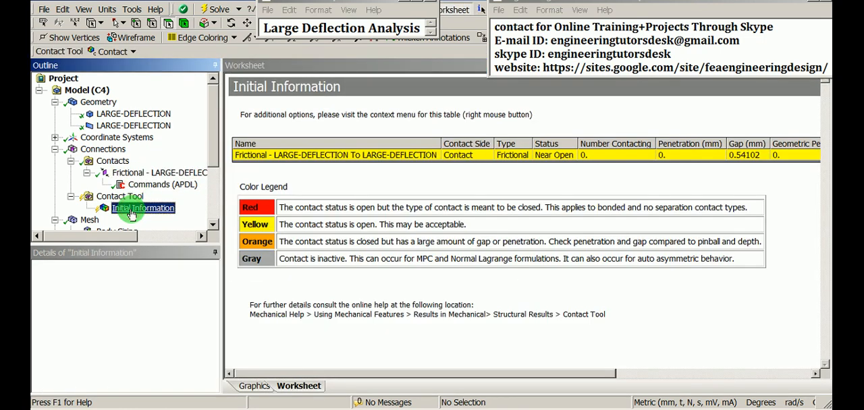
{"action": "right_click", "coordinate": [134, 211]}
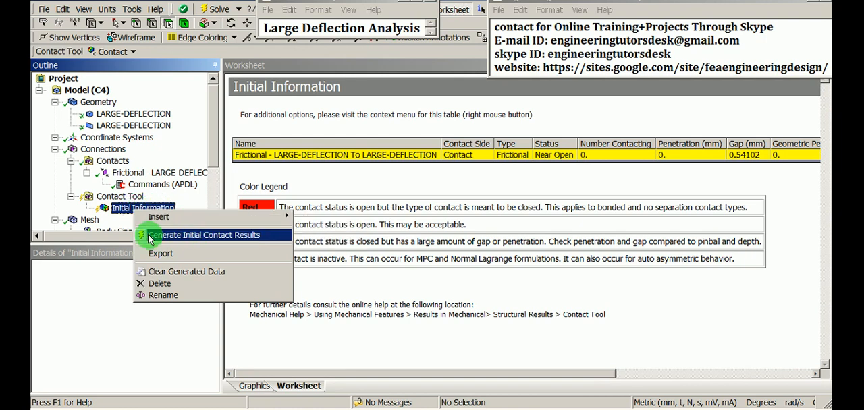
{"action": "left_click", "coordinate": [239, 235]}
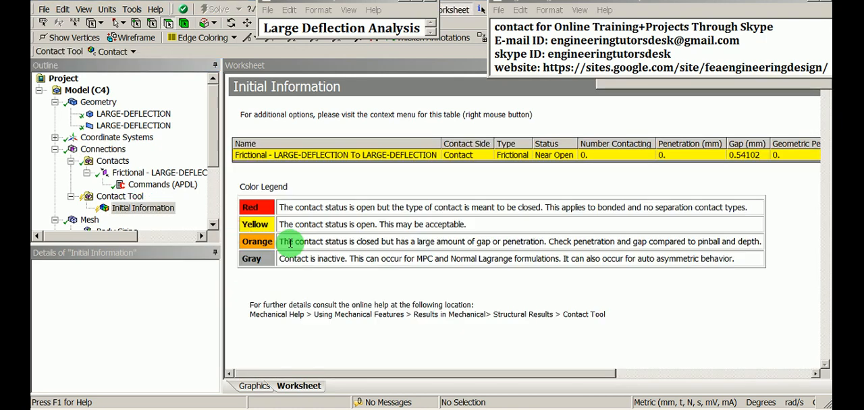
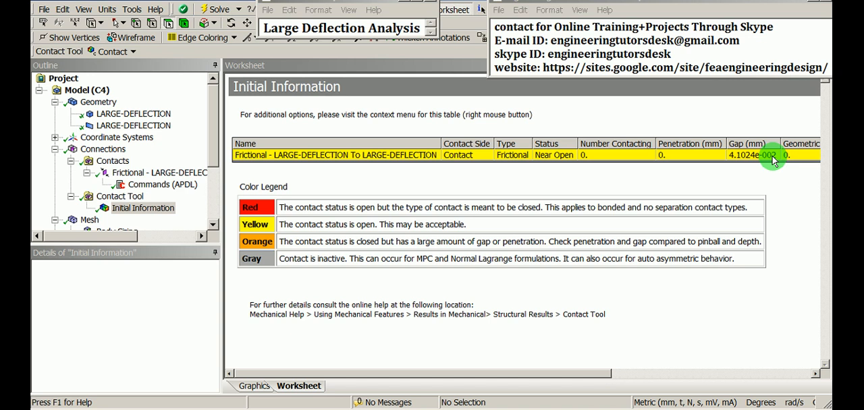
- Examine the gap listed in the initial contact information and the frictional contact region between the bar and the cylinder
{"action": "left_click", "coordinate": [773, 157]}
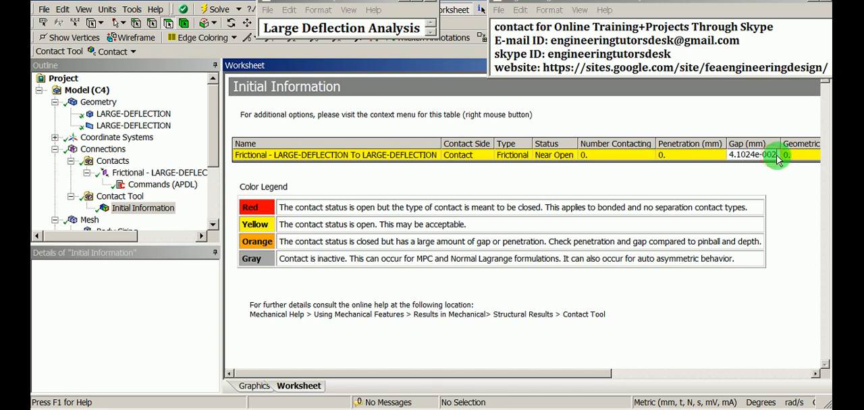
{"action": "left_click_drag", "start_coordinate": [773, 156], "coordinate": [718, 160]}
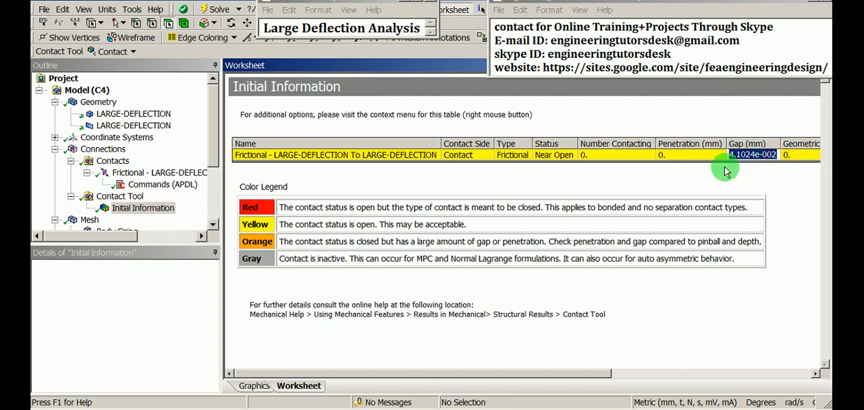
{"action": "left_click", "coordinate": [753, 174]}
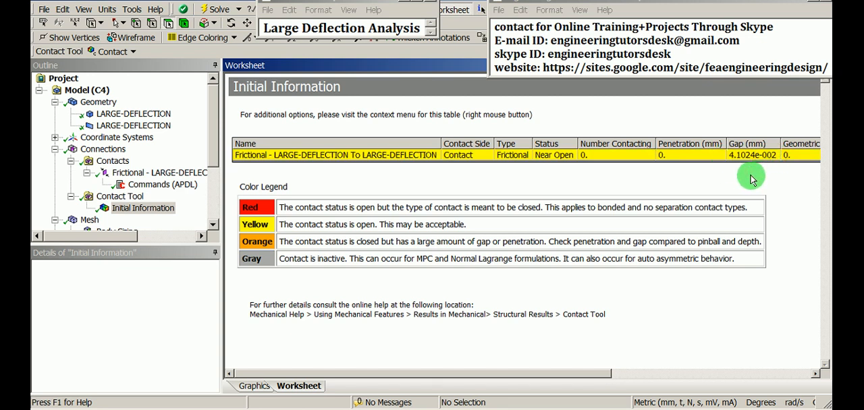
{"action": "left_click", "coordinate": [158, 173]}
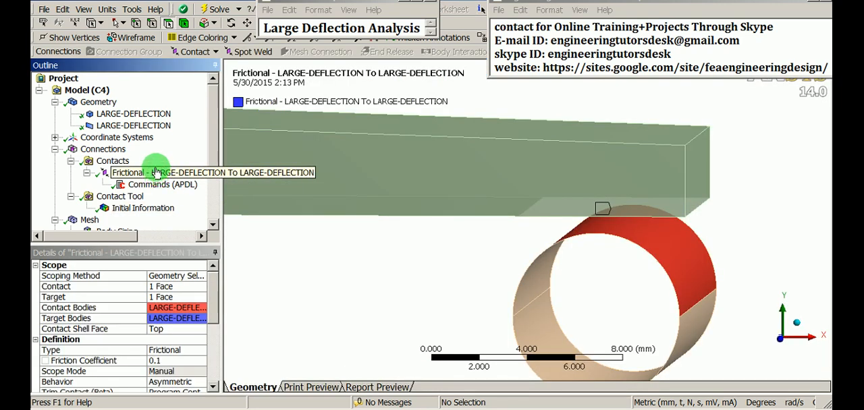
{"action": "mouse_move", "coordinate": [613, 233]}
{"action": "middle_mouse_down"}
{"action": "mouse_move", "coordinate": [621, 196]}
{"action": "mouse_move", "coordinate": [623, 208]}
{"action": "mouse_move", "coordinate": [607, 216]}
{"action": "mouse_move", "coordinate": [626, 224]}
{"action": "middle_mouse_up"}
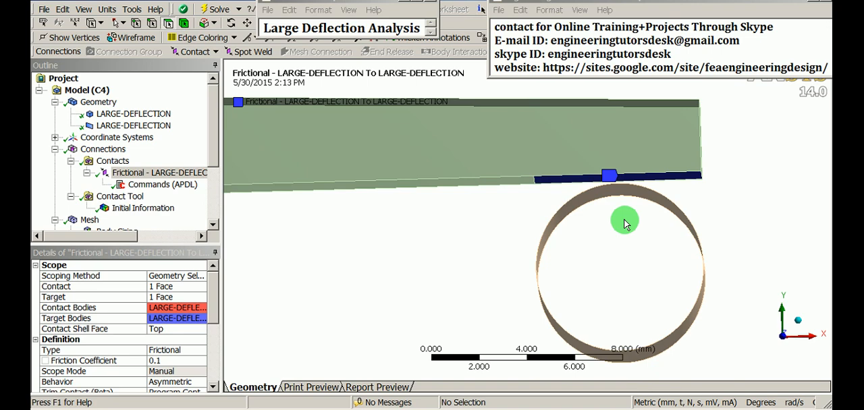
{"action": "scroll", "coordinate": [658, 182], "scroll_direction": "up", "scroll_amount": 2}
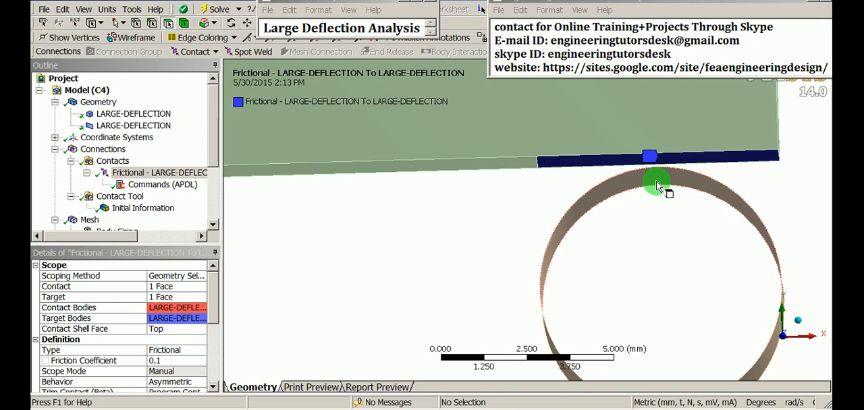
{"action": "scroll", "coordinate": [648, 240], "scroll_direction": "down", "scroll_amount": 1}
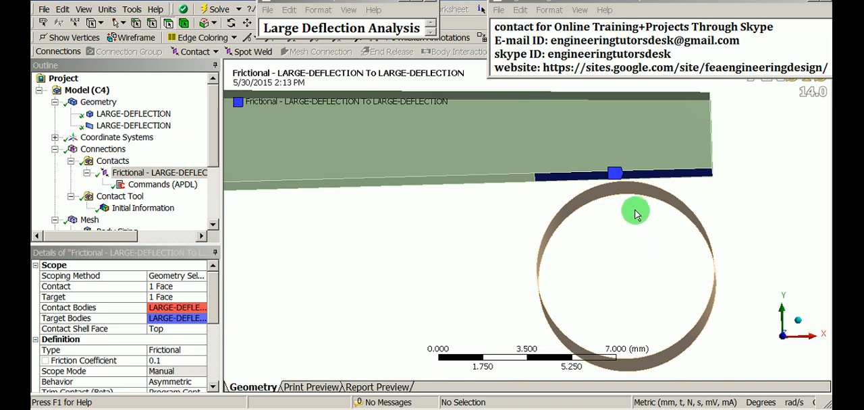
{"action": "middle_click_drag", "start_coordinate": [633, 208], "coordinate": [567, 206]}
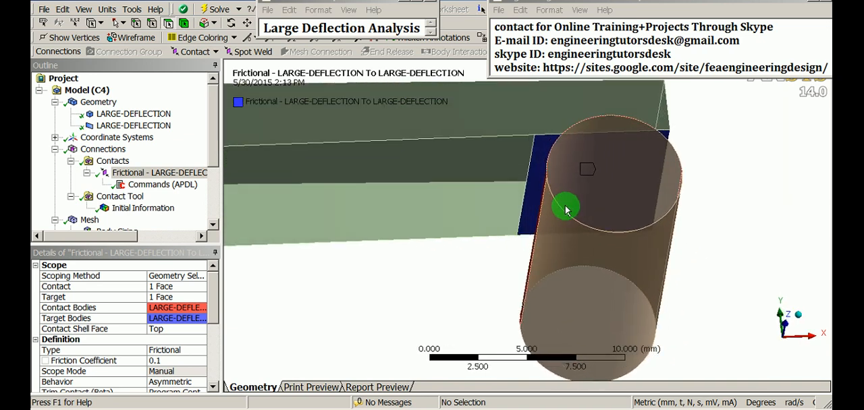
- Set the interface treatment of the frictional bar-cylinder contact to Adjust to Touch
{"action": "left_click", "coordinate": [162, 175]}
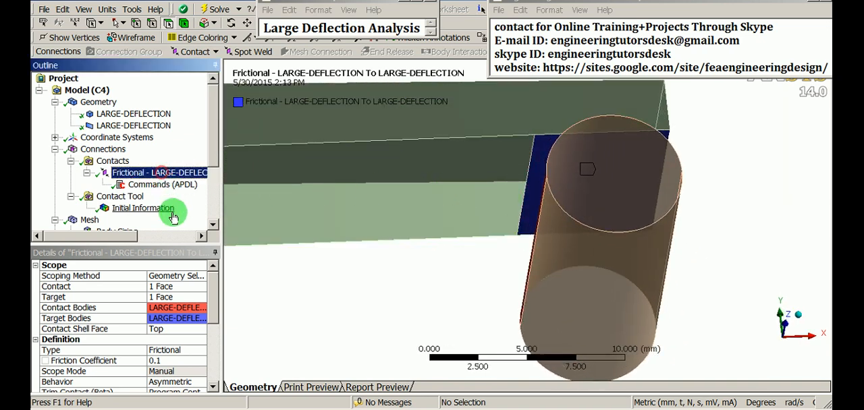
{"action": "left_click_drag", "start_coordinate": [215, 292], "coordinate": [214, 341]}
{"action": "left_click", "coordinate": [195, 331]}
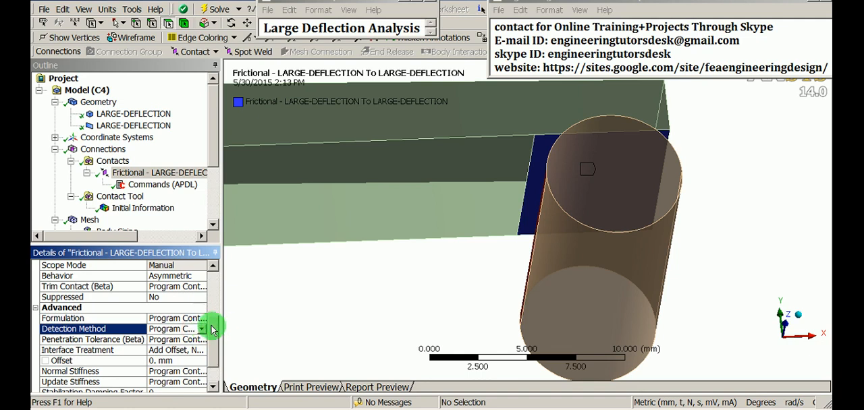
{"action": "left_click_drag", "start_coordinate": [214, 329], "coordinate": [212, 338]}
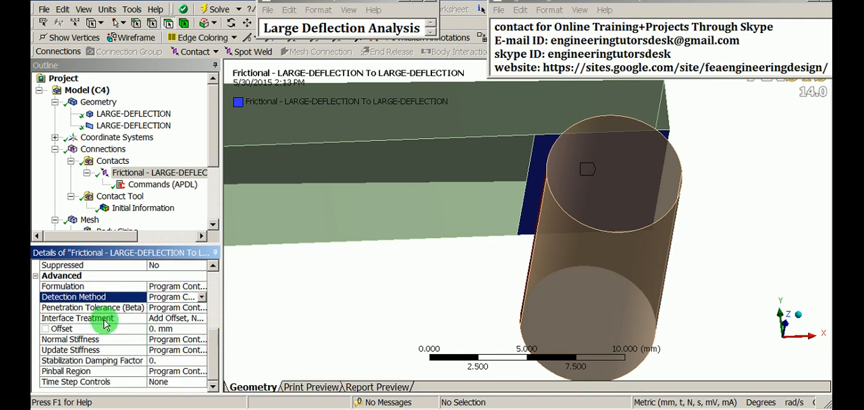
{"action": "left_click", "coordinate": [105, 323]}
{"action": "left_click", "coordinate": [200, 319]}
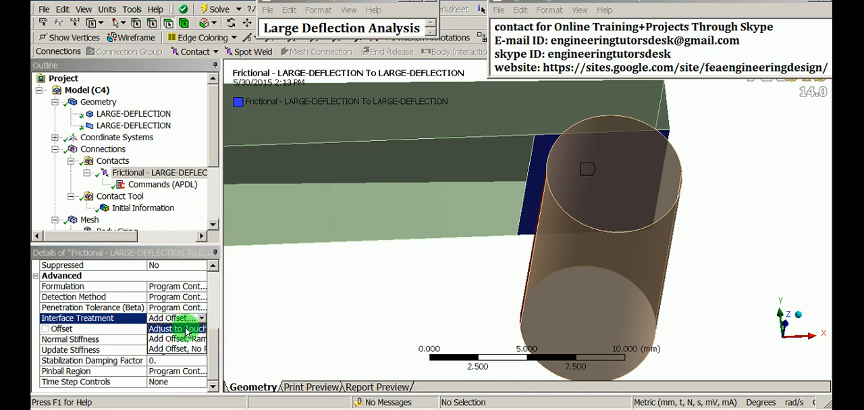
{"action": "left_click", "coordinate": [193, 329]}
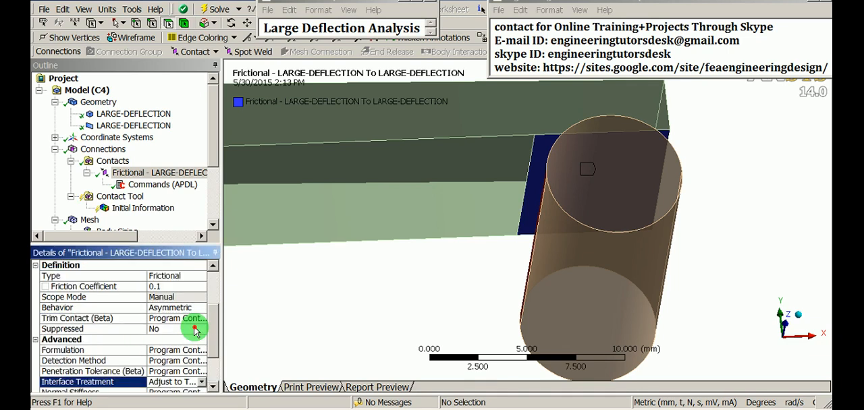
{"action": "scroll", "coordinate": [193, 329], "scroll_direction": "down", "scroll_amount": 1}
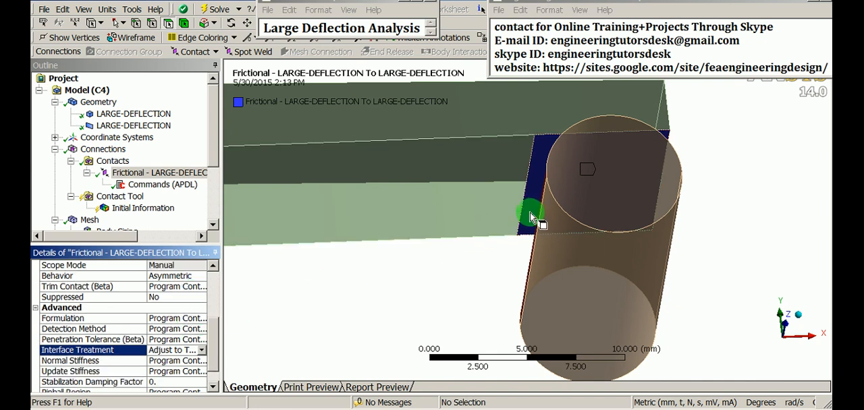
- Examine the contact region in front view and inspect the mesh where the bar meets the cylinder
{"action": "middle_click_drag", "start_coordinate": [530, 216], "coordinate": [512, 242]}
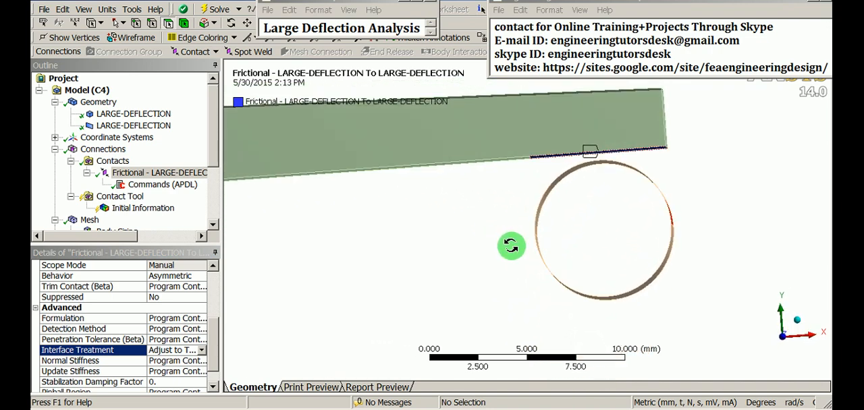
{"action": "right_click", "coordinate": [470, 213]}
{"action": "mouse_move", "coordinate": [525, 313]}
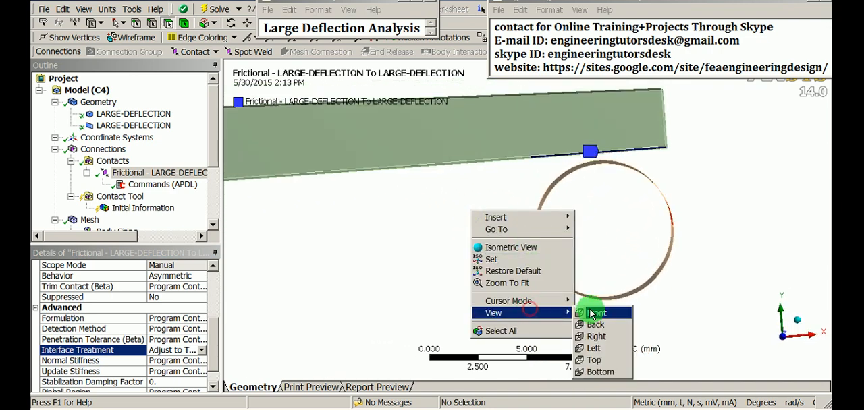
{"action": "left_click", "coordinate": [591, 309]}
{"action": "scroll", "coordinate": [574, 270], "scroll_direction": "up", "scroll_amount": 5}
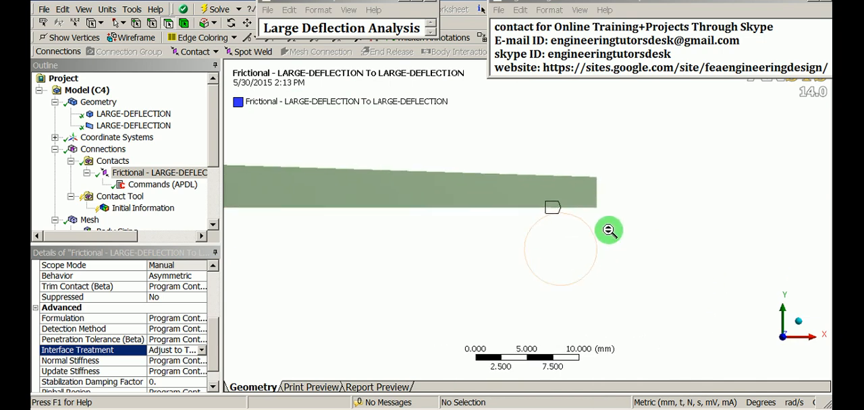
{"action": "left_click", "coordinate": [90, 220]}
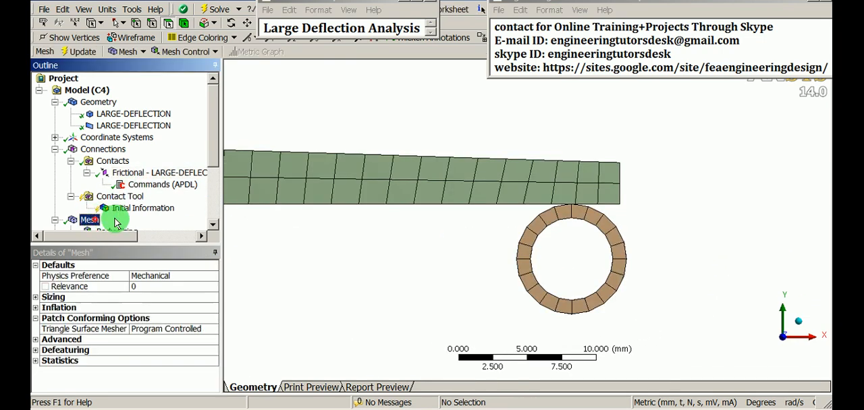
{"action": "mouse_move", "coordinate": [591, 256]}
{"action": "left_mouse_down"}
{"action": "mouse_move", "coordinate": [621, 160]}
{"action": "mouse_move", "coordinate": [708, 192]}
{"action": "mouse_move", "coordinate": [534, 293]}
{"action": "mouse_move", "coordinate": [567, 149]}
{"action": "mouse_move", "coordinate": [411, 182]}
{"action": "mouse_move", "coordinate": [536, 281]}
{"action": "mouse_move", "coordinate": [558, 126]}
{"action": "mouse_move", "coordinate": [508, 213]}
{"action": "mouse_move", "coordinate": [409, 187]}
{"action": "mouse_move", "coordinate": [573, 339]}
{"action": "mouse_move", "coordinate": [592, 178]}
{"action": "mouse_move", "coordinate": [526, 320]}
{"action": "mouse_move", "coordinate": [551, 205]}
{"action": "mouse_move", "coordinate": [521, 272]}
{"action": "mouse_move", "coordinate": [530, 221]}
{"action": "mouse_move", "coordinate": [498, 234]}
{"action": "mouse_move", "coordinate": [493, 299]}
{"action": "mouse_move", "coordinate": [501, 292]}
{"action": "mouse_move", "coordinate": [493, 289]}
{"action": "left_mouse_up"}
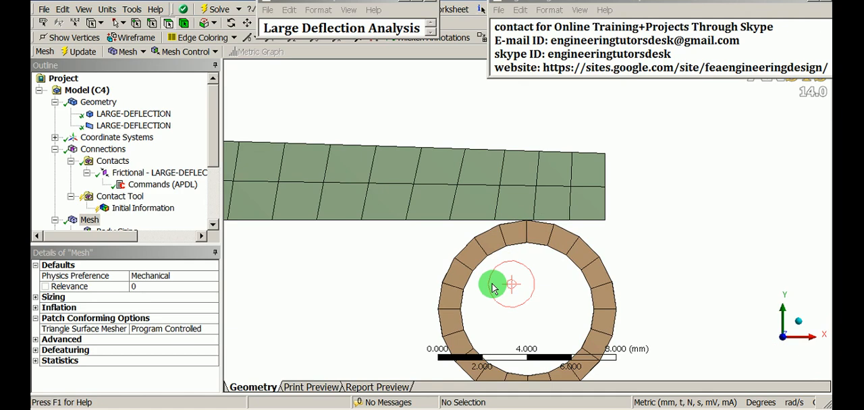
{"action": "left_click_drag", "start_coordinate": [492, 284], "coordinate": [451, 251]}
{"action": "middle_click_drag", "start_coordinate": [451, 251], "coordinate": [540, 261]}
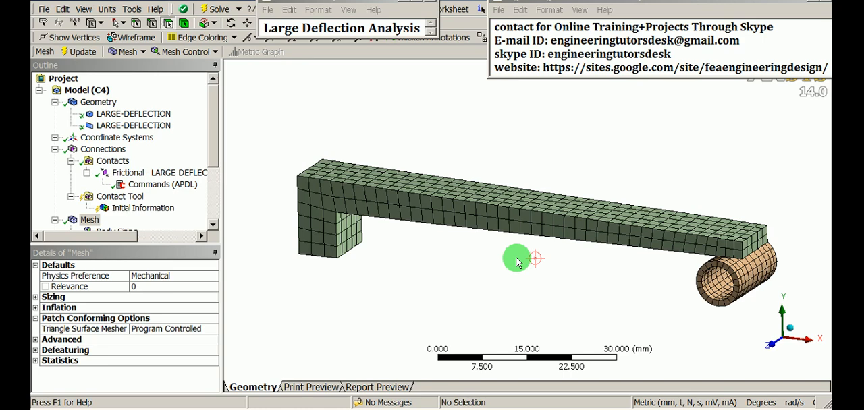
- Add a fixed support to the static structural analysis on the underside face of the bar's leg
{"action": "left_click_drag", "start_coordinate": [218, 131], "coordinate": [225, 183]}
{"action": "left_click", "coordinate": [122, 187]}
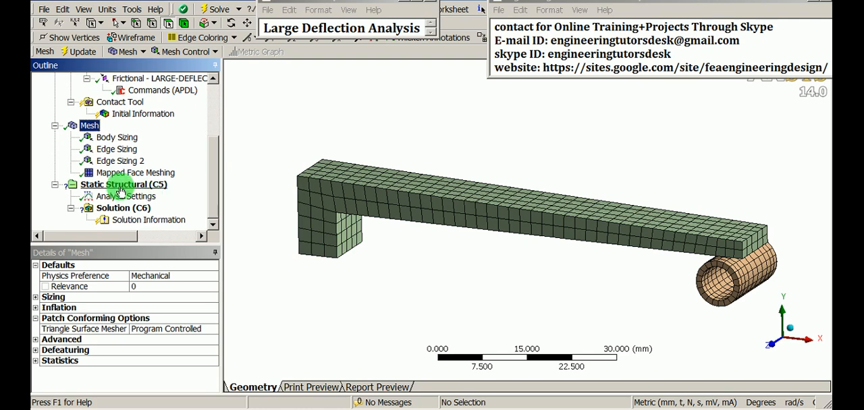
{"action": "right_click", "coordinate": [123, 188]}
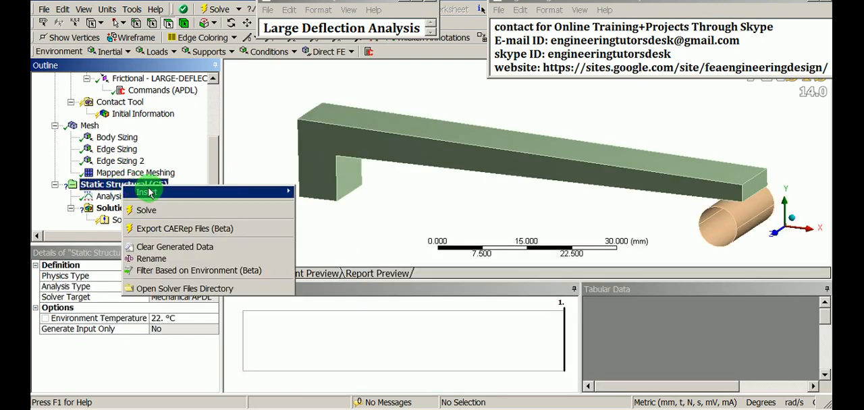
{"action": "mouse_move", "coordinate": [158, 193]}
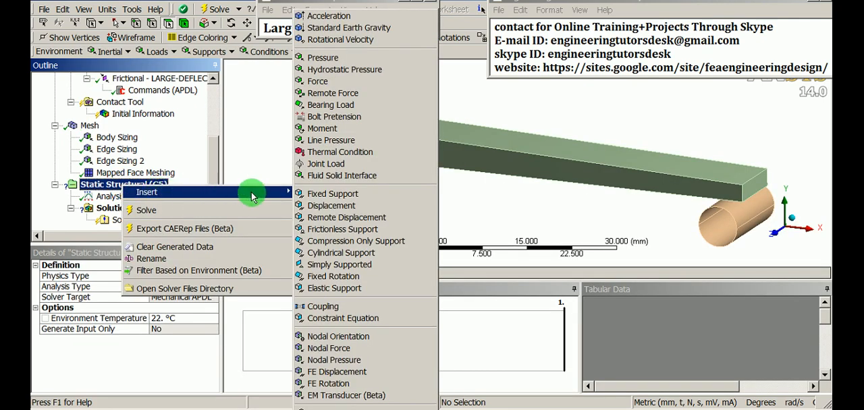
{"action": "left_click", "coordinate": [329, 200]}
{"action": "middle_click_drag", "start_coordinate": [328, 200], "coordinate": [421, 152]}
{"action": "left_click", "coordinate": [411, 191]}
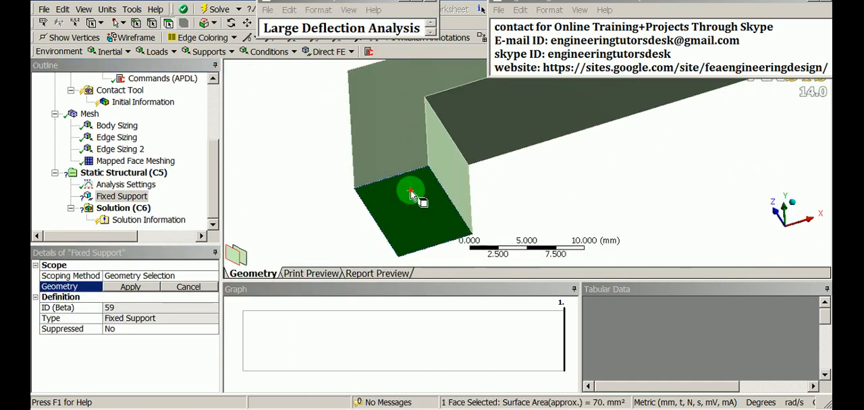
{"action": "left_click", "coordinate": [131, 288]}
- Add a force to the static structural analysis, scoped to the cylinder's lower outer face on the bar's free-end side
{"action": "scroll", "coordinate": [419, 208], "scroll_direction": "down", "scroll_amount": 4}
{"action": "mouse_move", "coordinate": [419, 211]}
{"action": "middle_mouse_down"}
{"action": "mouse_move", "coordinate": [550, 174]}
{"action": "mouse_move", "coordinate": [405, 209]}
{"action": "middle_mouse_up"}
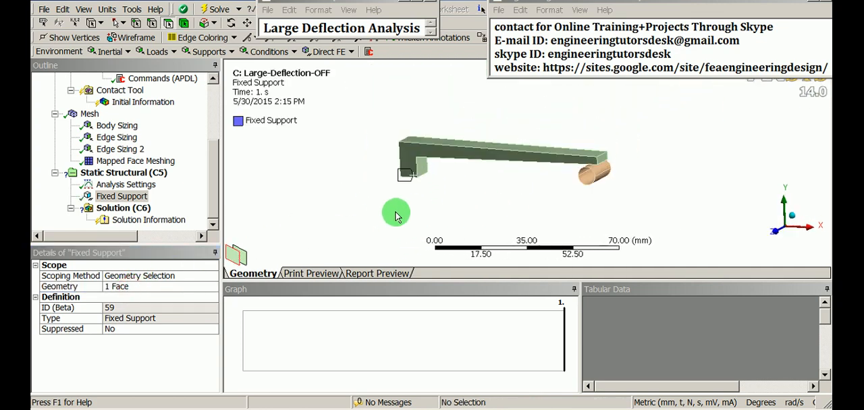
{"action": "left_click", "coordinate": [145, 172]}
{"action": "right_click", "coordinate": [135, 173]}
{"action": "mouse_move", "coordinate": [207, 181]}
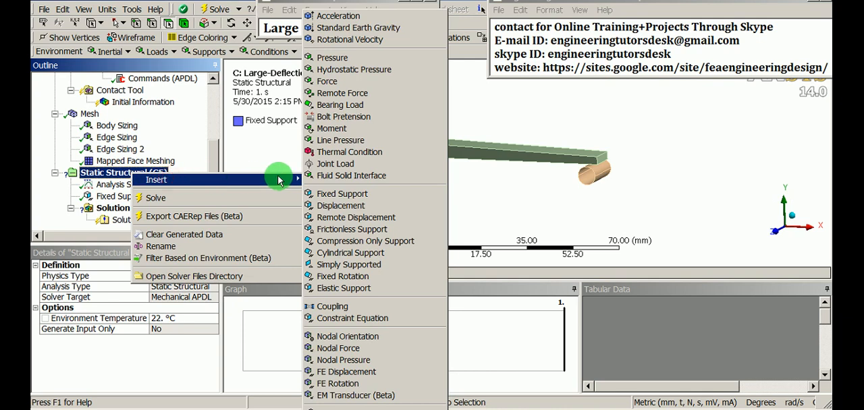
{"action": "left_click", "coordinate": [327, 81]}
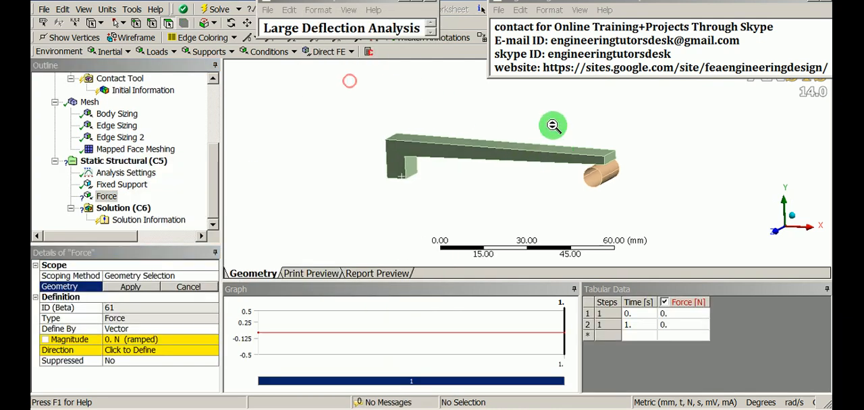
{"action": "scroll", "coordinate": [494, 153], "scroll_direction": "up", "scroll_amount": 2}
{"action": "middle_click_drag", "start_coordinate": [493, 153], "coordinate": [498, 184]}
{"action": "left_click", "coordinate": [510, 143]}
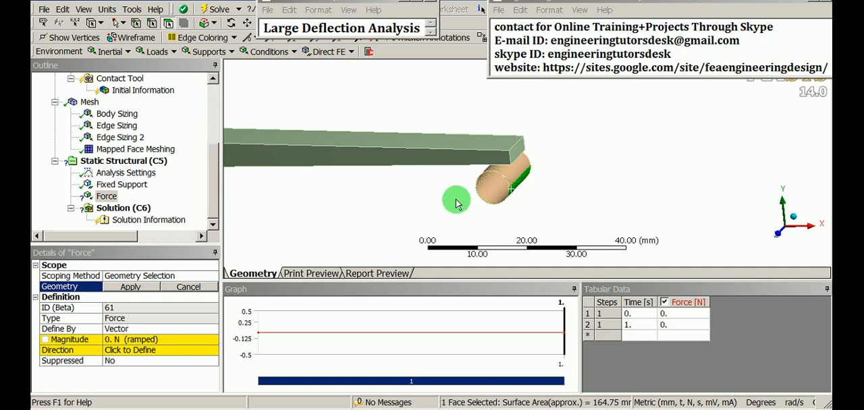
{"action": "left_click", "coordinate": [133, 288]}
{"action": "scroll", "coordinate": [513, 212], "scroll_direction": "up", "scroll_amount": 2}
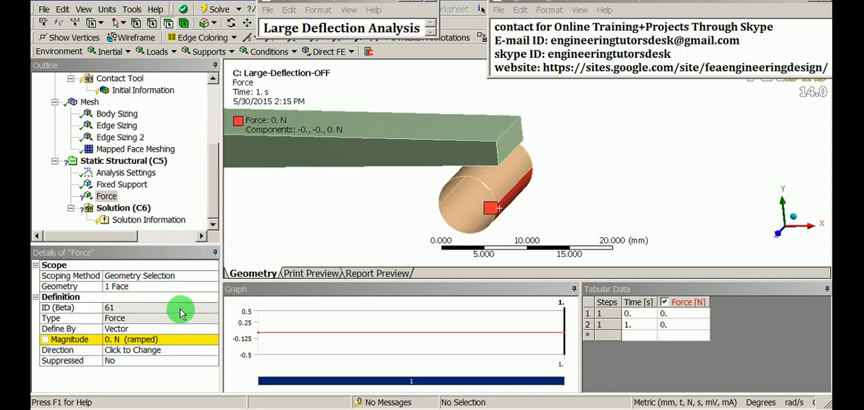
- Define the force by components and set its Y component to 12 N
{"action": "left_click", "coordinate": [206, 330]}
{"action": "left_click", "coordinate": [212, 329]}
{"action": "left_click", "coordinate": [160, 338]}
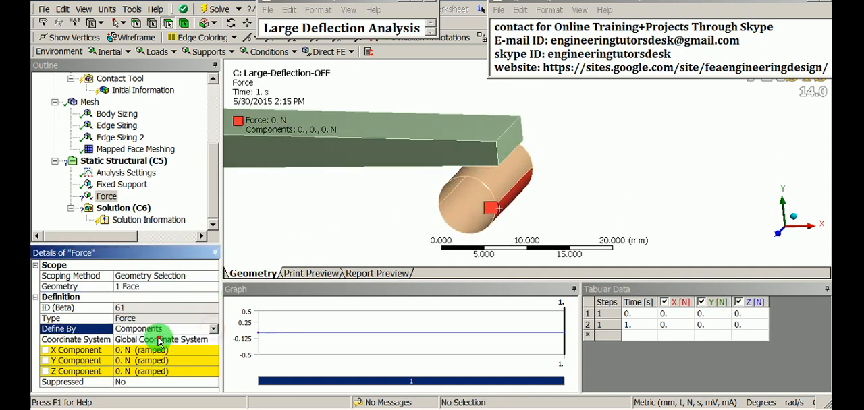
{"action": "left_click", "coordinate": [143, 361]}
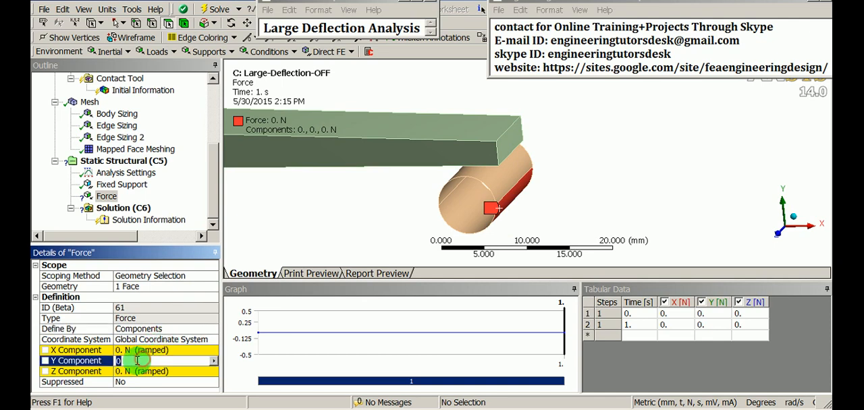
{"action": "type", "text": "12"}
{"action": "key", "text": "Return"}
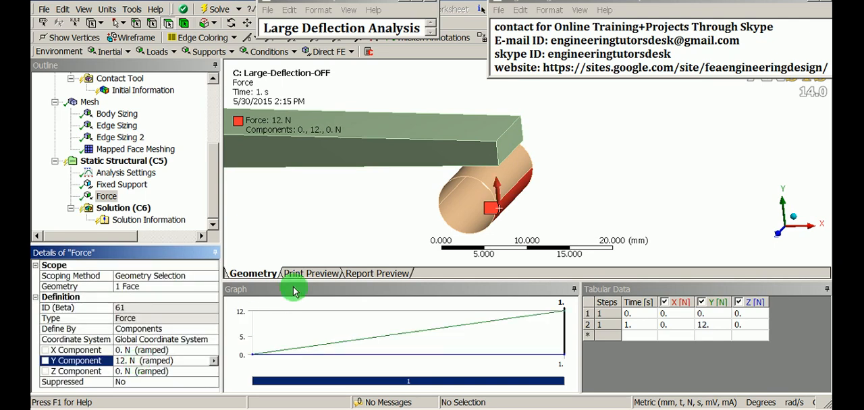
- Add a displacement to the static structural analysis, scoped to the cylinder's upper outer face beneath the bar's free end
{"action": "mouse_move", "coordinate": [435, 216]}
{"action": "middle_mouse_down"}
{"action": "mouse_move", "coordinate": [476, 196]}
{"action": "mouse_move", "coordinate": [482, 179]}
{"action": "mouse_move", "coordinate": [480, 187]}
{"action": "mouse_move", "coordinate": [498, 187]}
{"action": "mouse_move", "coordinate": [483, 215]}
{"action": "middle_mouse_up"}
{"action": "scroll", "coordinate": [505, 198], "scroll_direction": "up", "scroll_amount": 3}
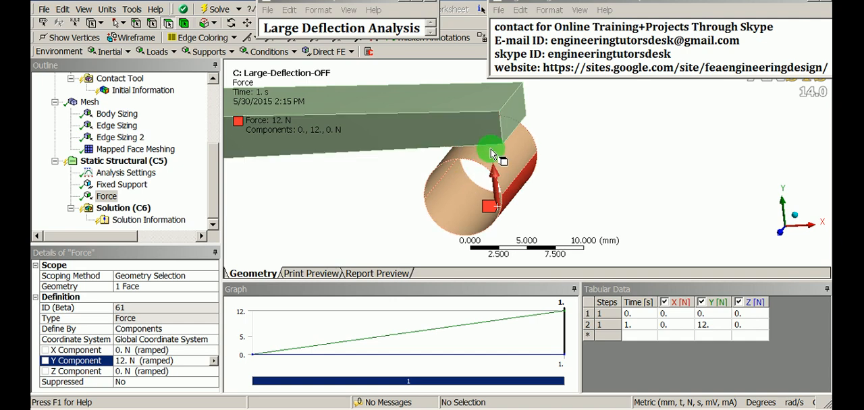
{"action": "left_click", "coordinate": [116, 160]}
{"action": "right_click", "coordinate": [114, 161]}
{"action": "mouse_move", "coordinate": [162, 169]}
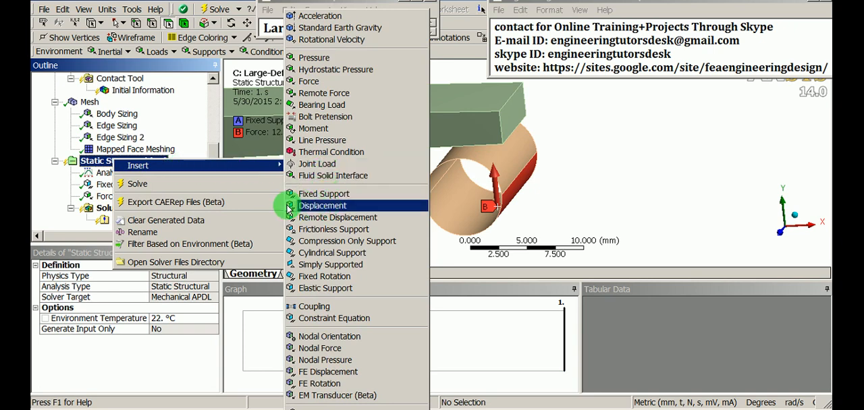
{"action": "left_click", "coordinate": [327, 207]}
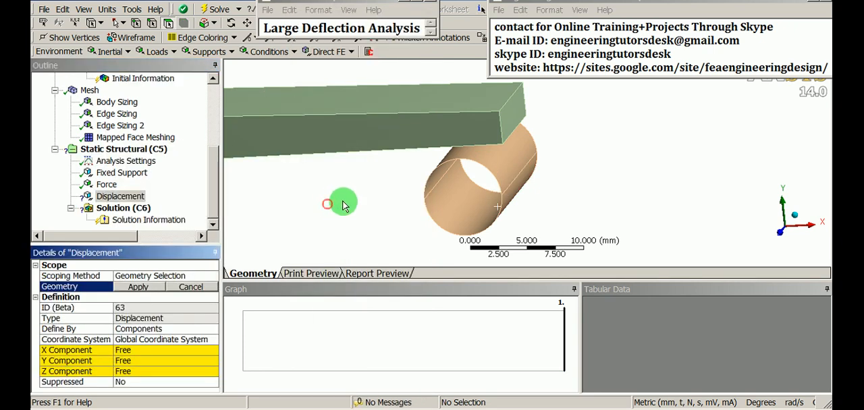
{"action": "left_click", "coordinate": [498, 166]}
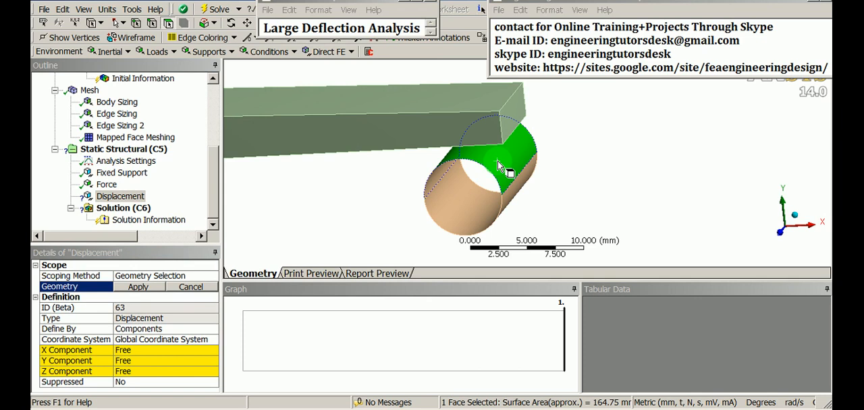
{"action": "left_click", "coordinate": [138, 286]}
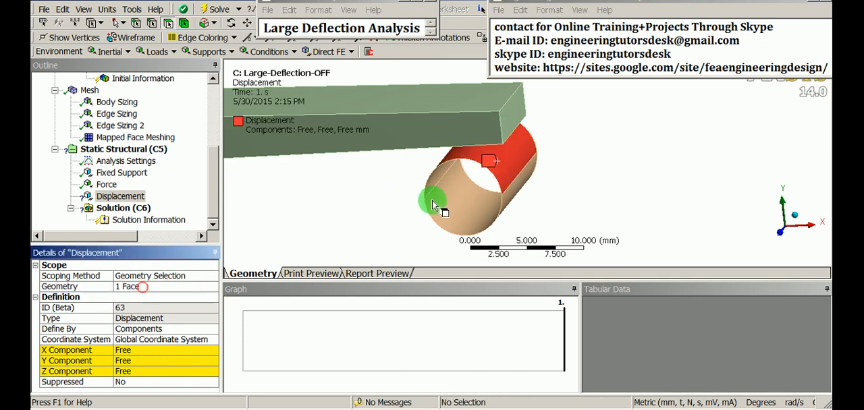
- Set the displacement's X and Z components to 0 mm, leaving the Y component free
{"action": "scroll", "coordinate": [509, 165], "scroll_direction": "down", "scroll_amount": 2}
{"action": "middle_click_drag", "start_coordinate": [508, 173], "coordinate": [509, 192]}
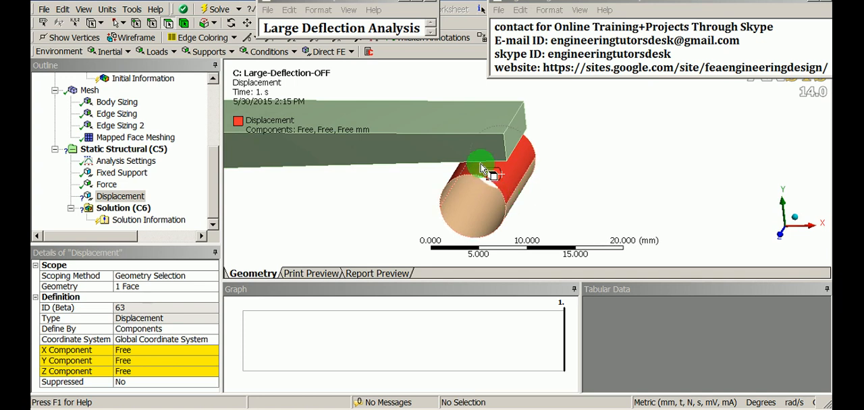
{"action": "scroll", "coordinate": [504, 202], "scroll_direction": "down", "scroll_amount": 2}
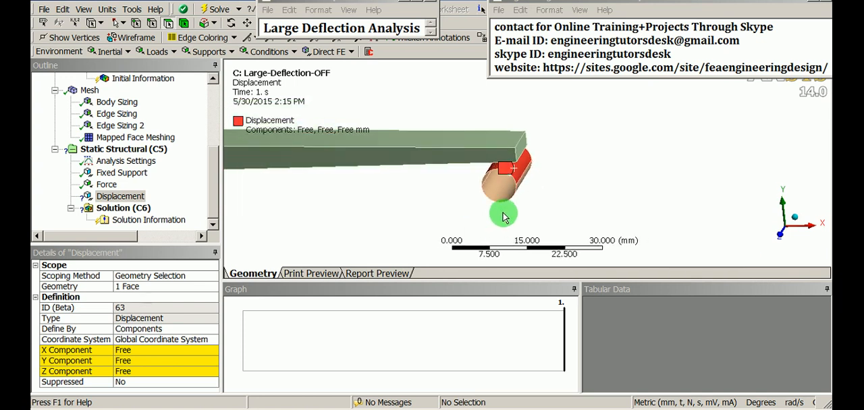
{"action": "middle_click_drag", "start_coordinate": [504, 216], "coordinate": [506, 187]}
{"action": "scroll", "coordinate": [520, 160], "scroll_direction": "up", "scroll_amount": 2}
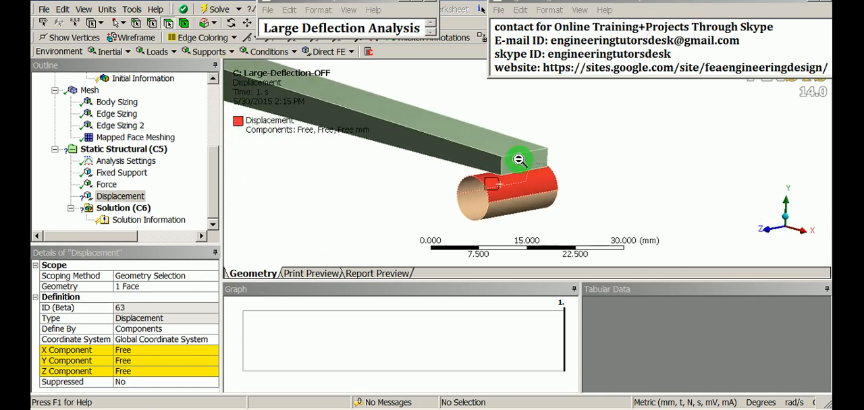
{"action": "scroll", "coordinate": [520, 160], "scroll_direction": "up", "scroll_amount": 2}
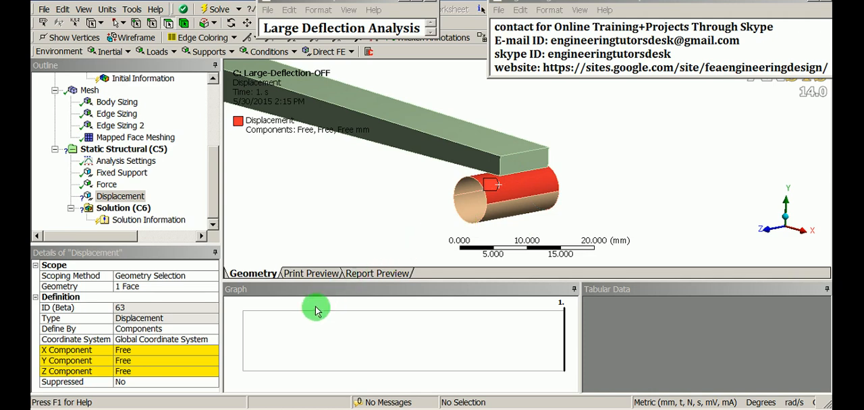
{"action": "left_click", "coordinate": [156, 351]}
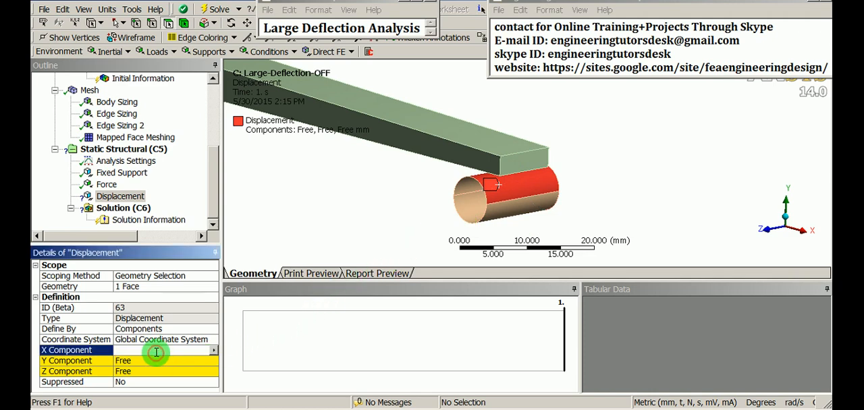
{"action": "type", "text": "0"}
{"action": "left_click", "coordinate": [147, 372]}
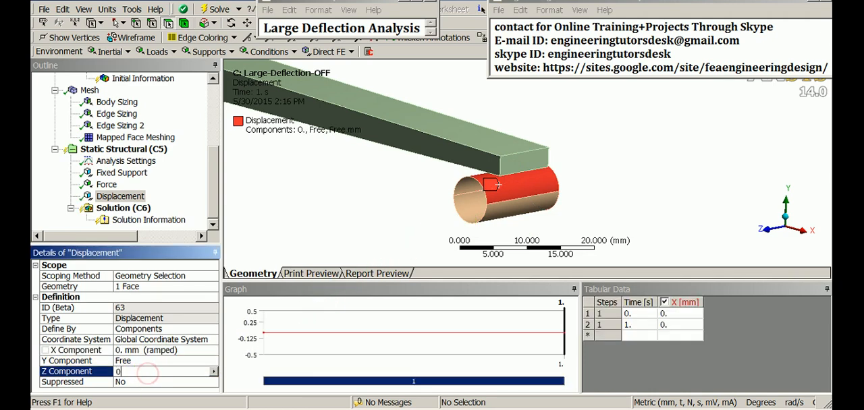
{"action": "type", "text": "0"}
{"action": "key", "text": "Return"}
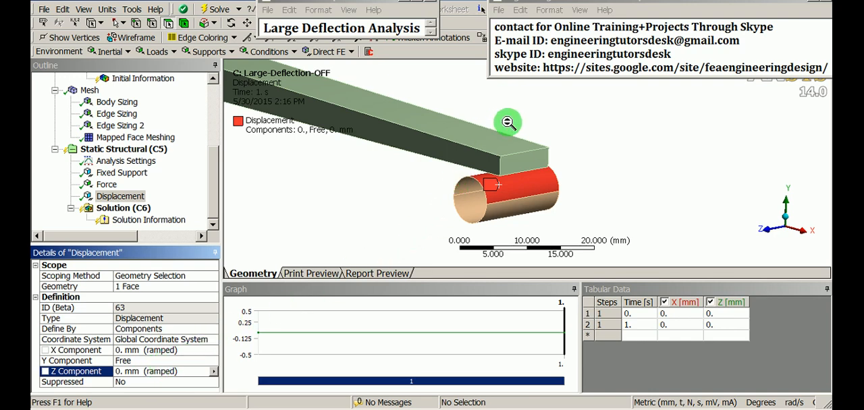
{"action": "middle_click_drag", "start_coordinate": [507, 122], "coordinate": [494, 193]}
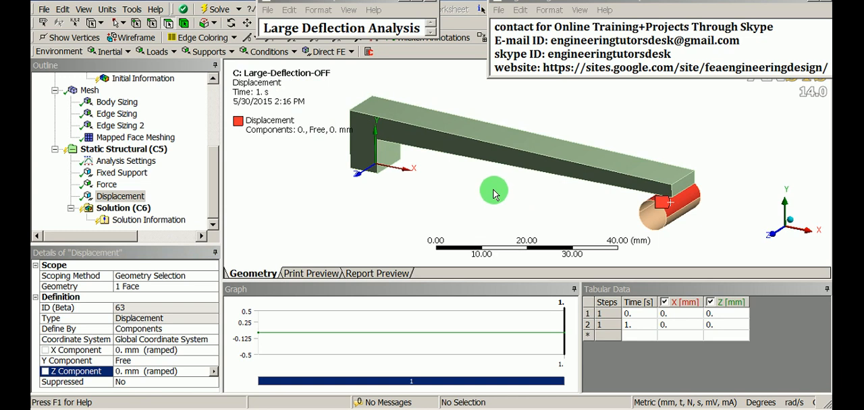
- Turn on auto time stepping in the analysis settings of the static structural analysis
{"action": "left_click", "coordinate": [213, 181]}
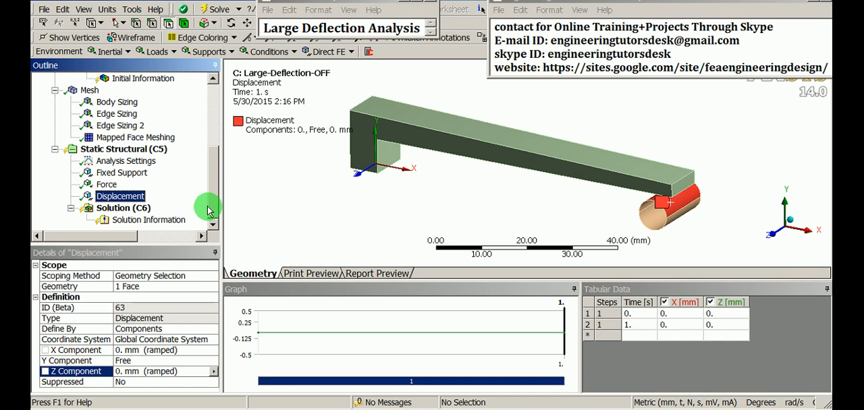
{"action": "left_click", "coordinate": [106, 184]}
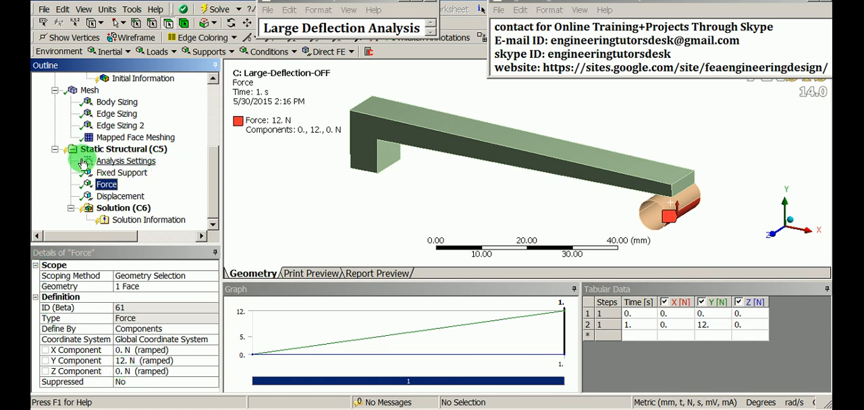
{"action": "left_click", "coordinate": [111, 160]}
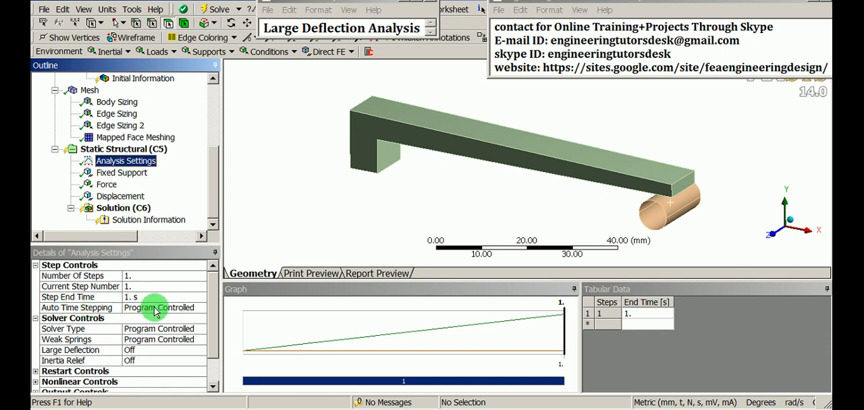
{"action": "left_click", "coordinate": [200, 309]}
{"action": "left_click", "coordinate": [201, 309]}
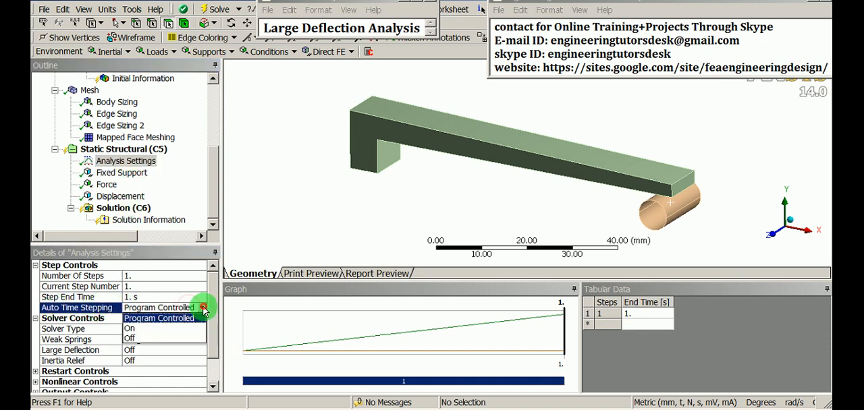
{"action": "left_click", "coordinate": [159, 328]}
- Set the initial substeps to 50, the minimum substeps to 20 and the maximum substeps to 100
{"action": "left_click", "coordinate": [154, 330]}
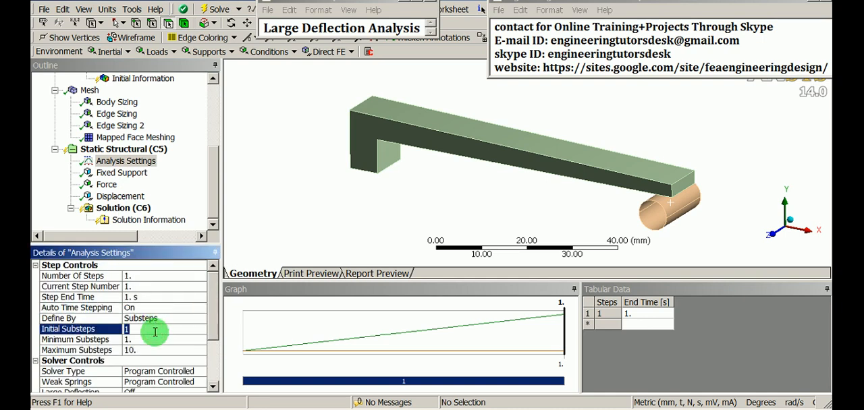
{"action": "key", "text": "Return"}
{"action": "left_click", "coordinate": [156, 340]}
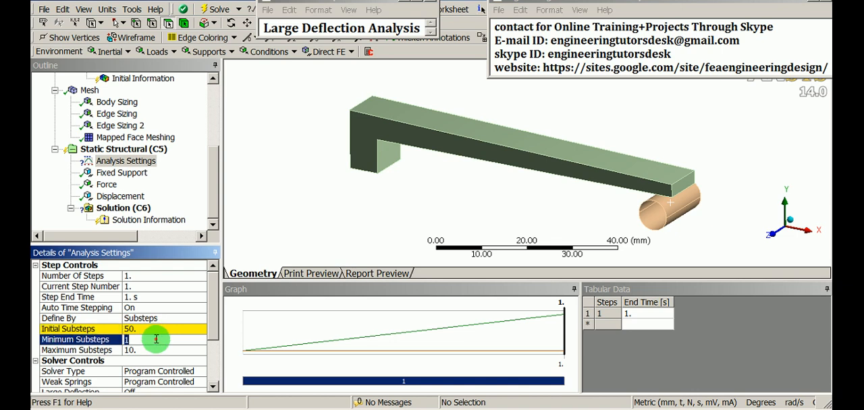
{"action": "type", "text": "20"}
{"action": "key", "text": "Return"}
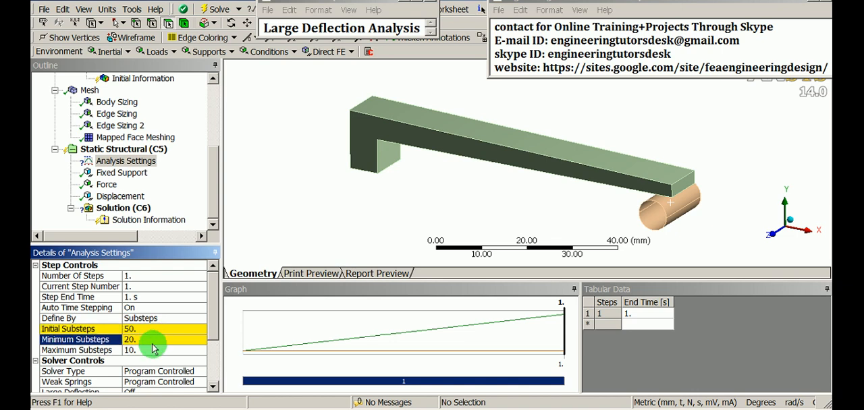
{"action": "left_click", "coordinate": [153, 348]}
{"action": "type", "text": "100"}
{"action": "key", "text": "Return"}
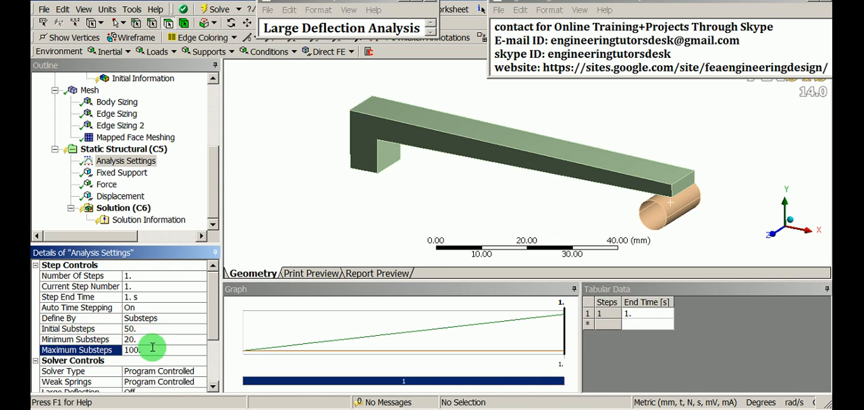
- Add a total deformation result for all bodies to the solution
{"action": "scroll", "coordinate": [338, 173], "scroll_direction": "up", "scroll_amount": 2}
{"action": "scroll", "coordinate": [343, 162], "scroll_direction": "down", "scroll_amount": 2}
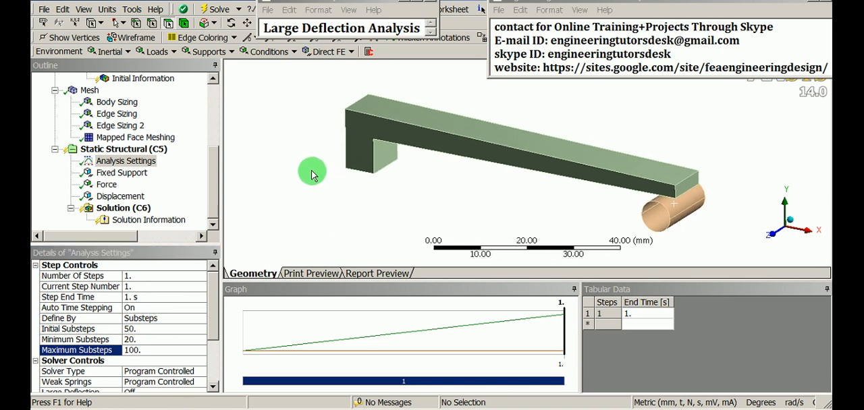
{"action": "right_click", "coordinate": [132, 211]}
{"action": "mouse_move", "coordinate": [185, 215]}
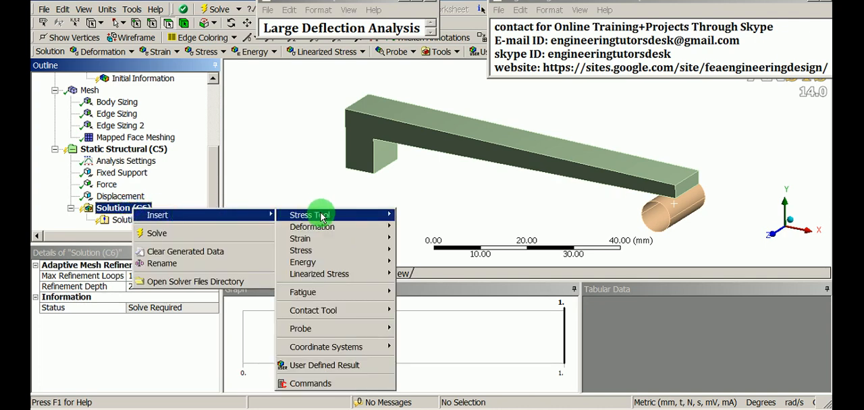
{"action": "mouse_move", "coordinate": [318, 228]}
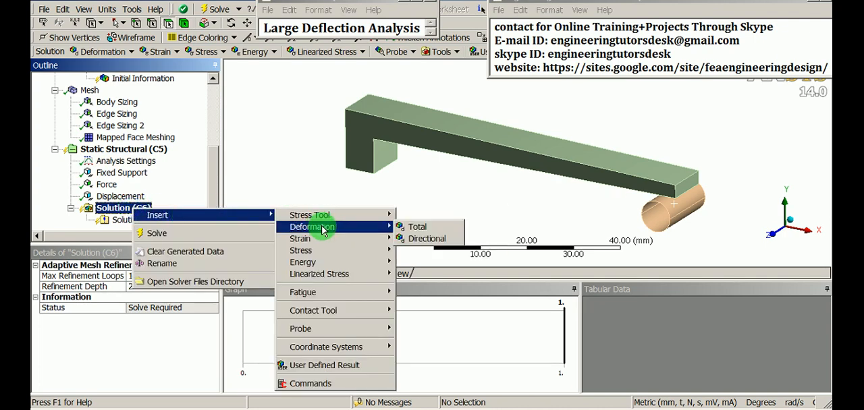
{"action": "left_click", "coordinate": [422, 227]}
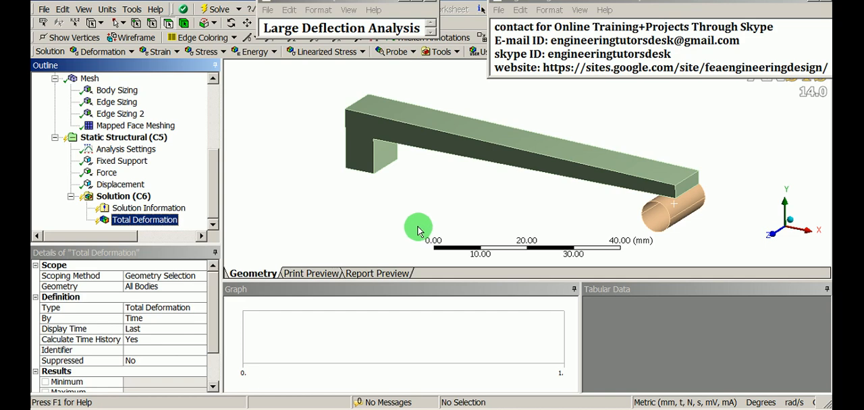
{"action": "middle_click_drag", "start_coordinate": [422, 188], "coordinate": [403, 199]}
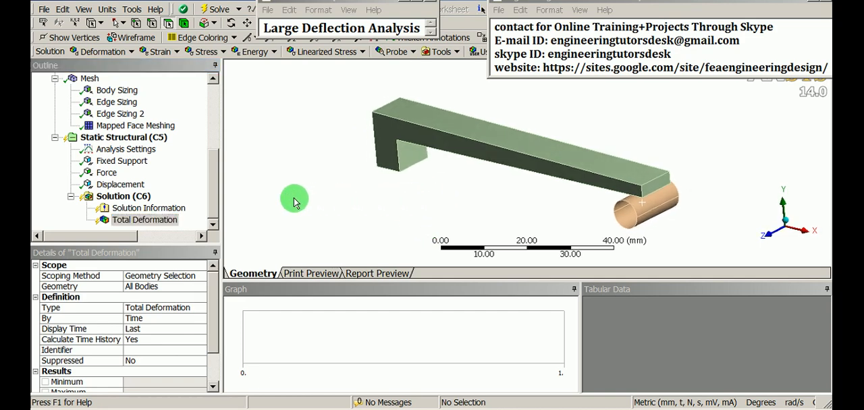
- Review the cylinder body, the frictional contact, the mesh and the applied loads and supports of the model
{"action": "left_click_drag", "start_coordinate": [210, 189], "coordinate": [222, 120]}
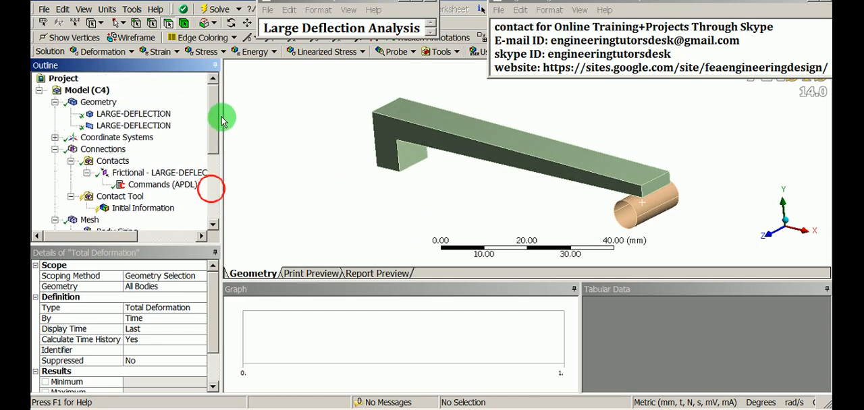
{"action": "left_click", "coordinate": [164, 125]}
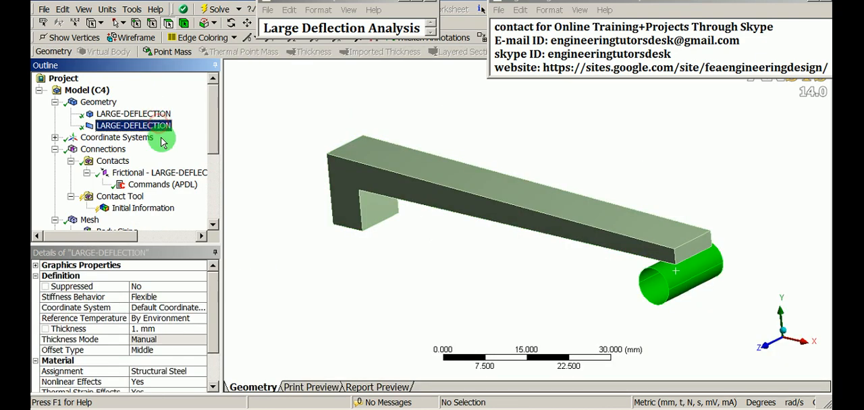
{"action": "left_click", "coordinate": [129, 176]}
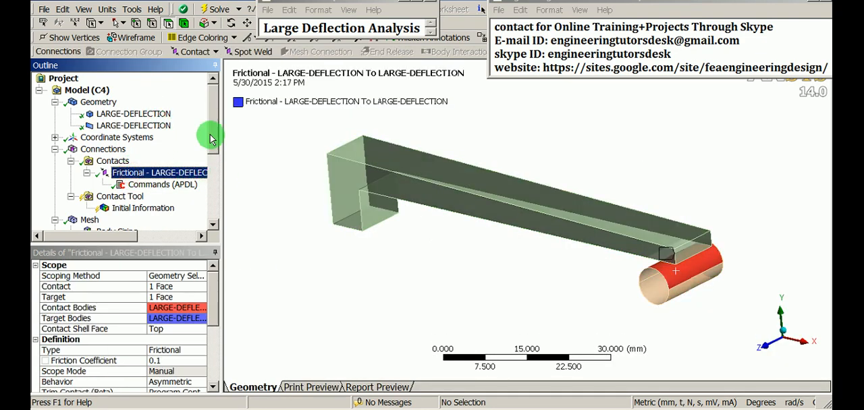
{"action": "left_click_drag", "start_coordinate": [214, 136], "coordinate": [216, 174]}
{"action": "left_click", "coordinate": [90, 137]}
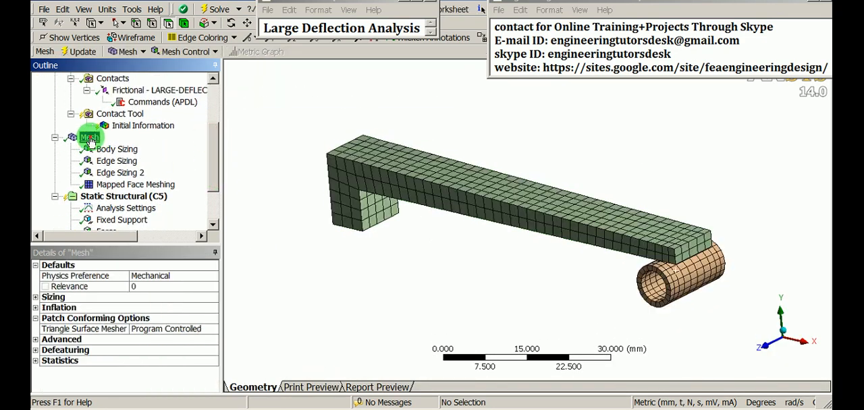
{"action": "left_click_drag", "start_coordinate": [213, 147], "coordinate": [216, 178]}
{"action": "left_click", "coordinate": [147, 139]}
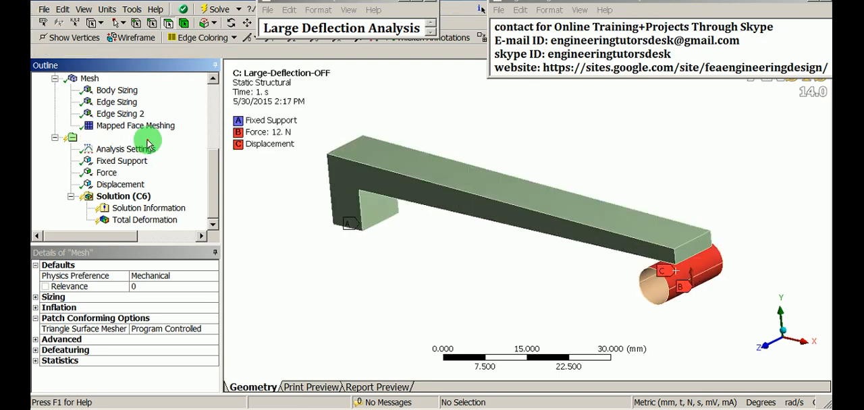
- Solve the static structural analysis and move the Notepad contact note off the solver progress window
{"action": "left_click", "coordinate": [135, 198]}
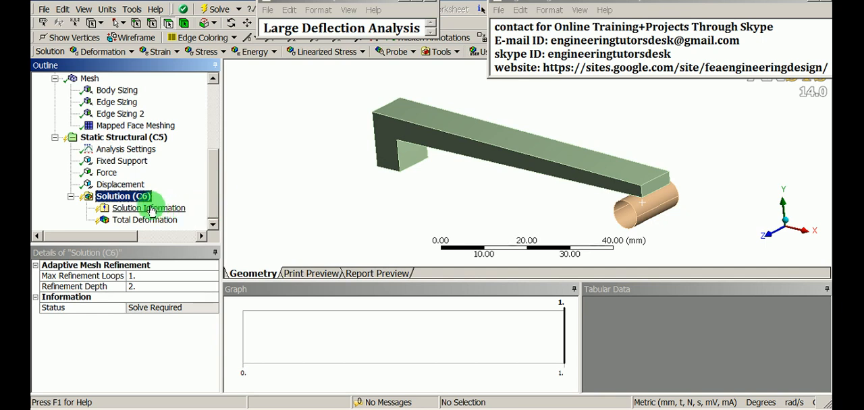
{"action": "right_click", "coordinate": [123, 200]}
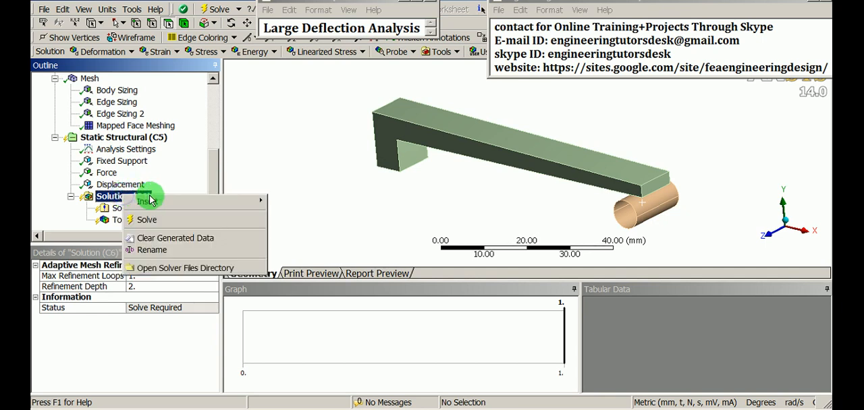
{"action": "mouse_move", "coordinate": [168, 203]}
{"action": "left_click", "coordinate": [167, 220]}
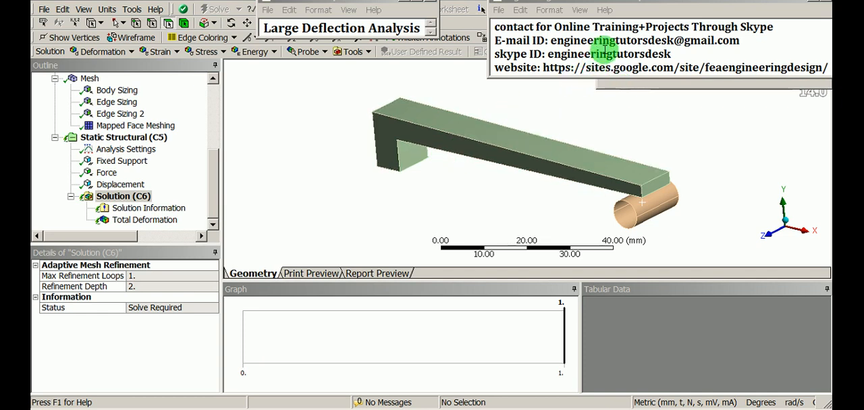
{"action": "left_click_drag", "start_coordinate": [622, 1], "coordinate": [548, 107]}
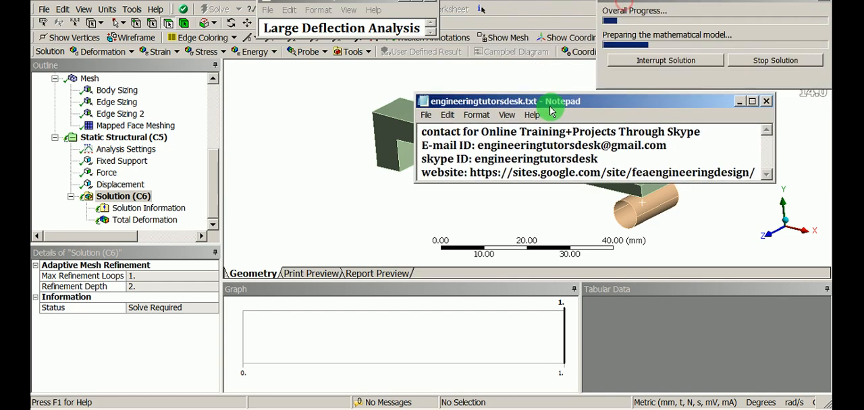
- Move the solver progress window and the Notepad contact note clear of the model view during the solve
{"action": "left_click", "coordinate": [640, 7]}
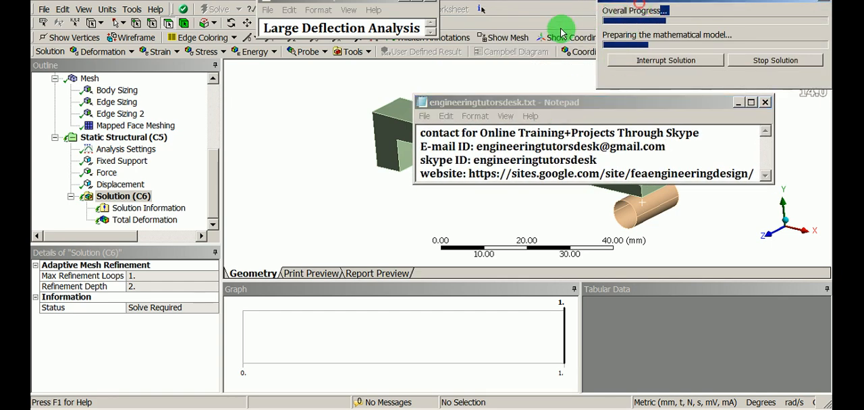
{"action": "left_click_drag", "start_coordinate": [611, 8], "coordinate": [284, 169]}
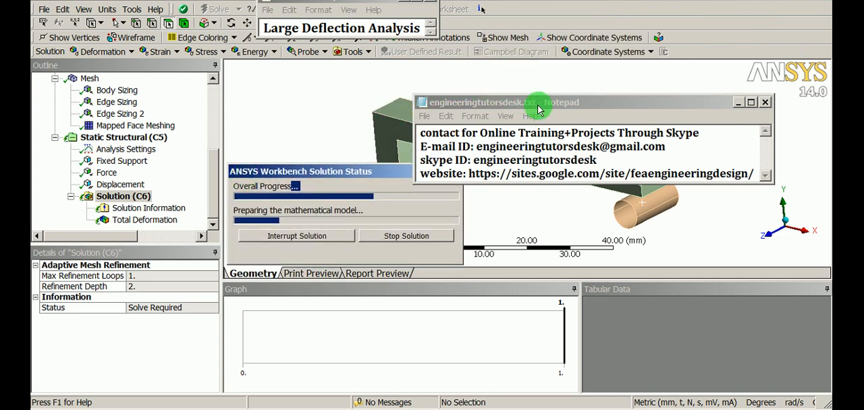
{"action": "left_click_drag", "start_coordinate": [541, 105], "coordinate": [614, 1]}
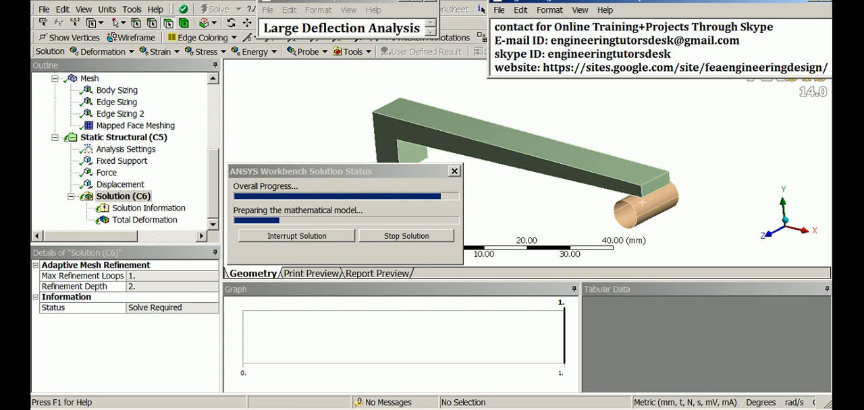
{"action": "left_click_drag", "start_coordinate": [368, 171], "coordinate": [510, 259]}
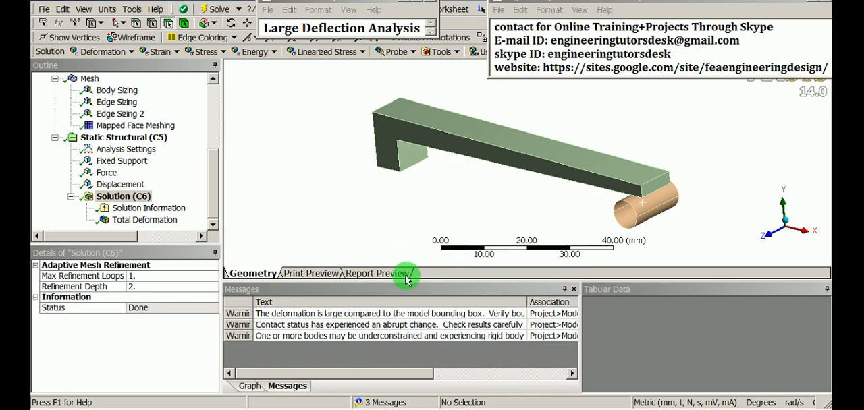
- Display the total deformation result and examine the cylinder where it meets the bar's free end
{"action": "left_click", "coordinate": [150, 220]}
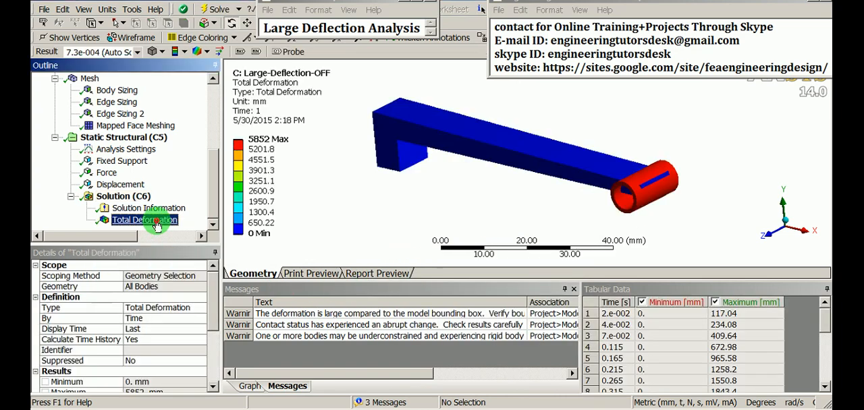
{"action": "left_click_drag", "start_coordinate": [345, 204], "coordinate": [506, 178]}
{"action": "scroll", "coordinate": [649, 172], "scroll_direction": "up", "scroll_amount": 3}
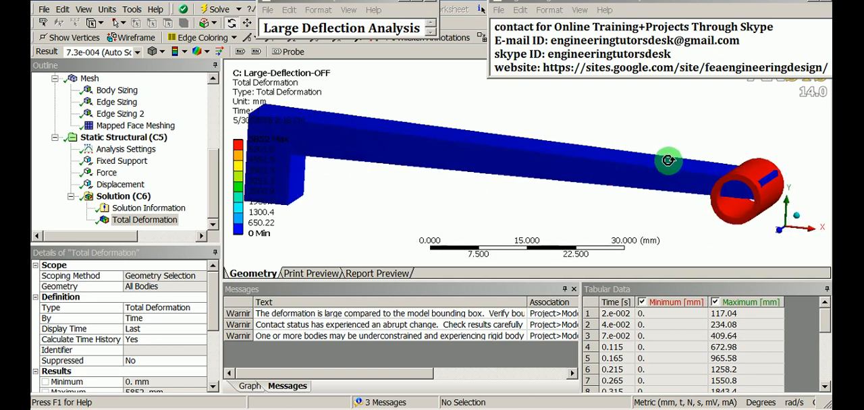
{"action": "middle_click_drag", "start_coordinate": [667, 162], "coordinate": [428, 156], "text": "ctrl"}
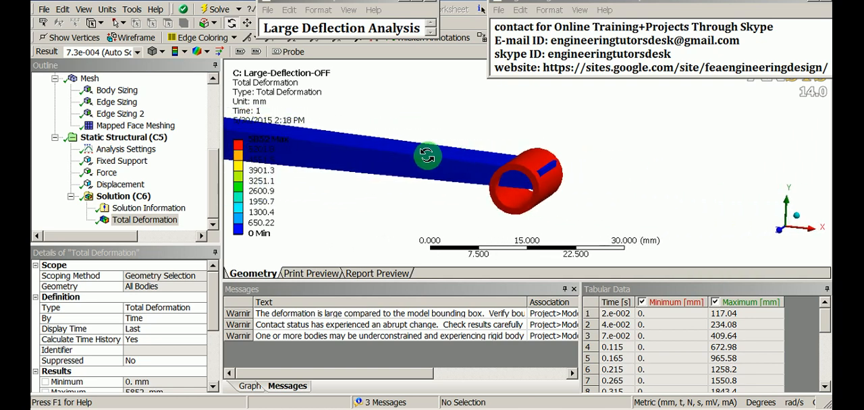
- Compare the deformed bar and cylinder at 1.0 (True Scale) and at the auto scale
{"action": "left_click", "coordinate": [137, 52]}
{"action": "left_click", "coordinate": [103, 76]}
{"action": "scroll", "coordinate": [497, 145], "scroll_direction": "down", "scroll_amount": 3}
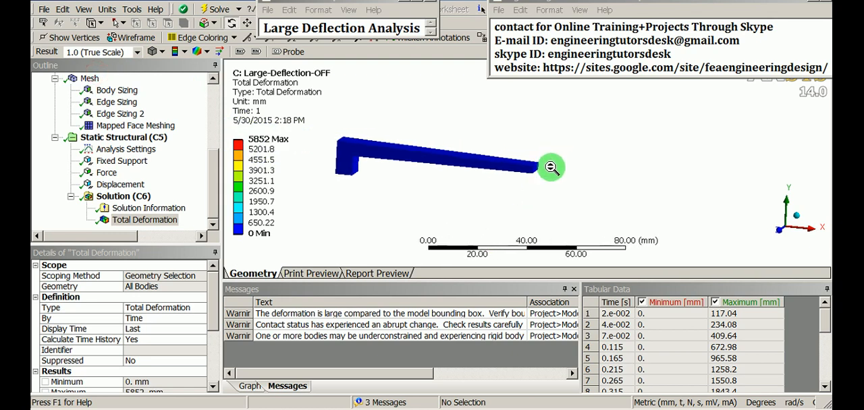
{"action": "left_click_drag", "start_coordinate": [550, 168], "coordinate": [487, 210]}
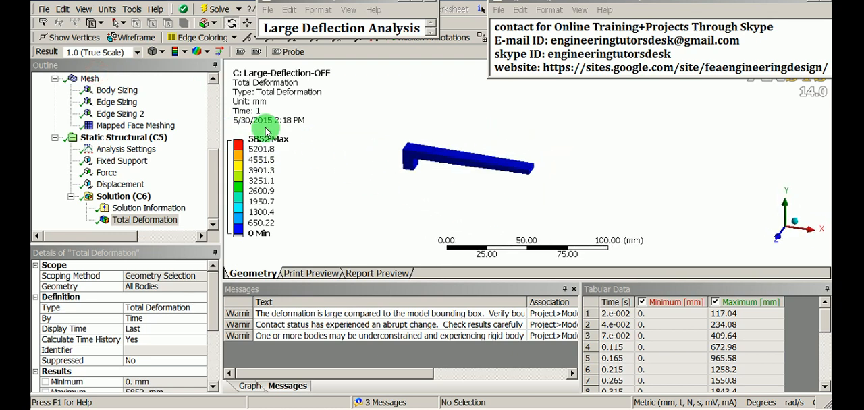
{"action": "left_click", "coordinate": [137, 52]}
{"action": "left_click", "coordinate": [129, 93]}
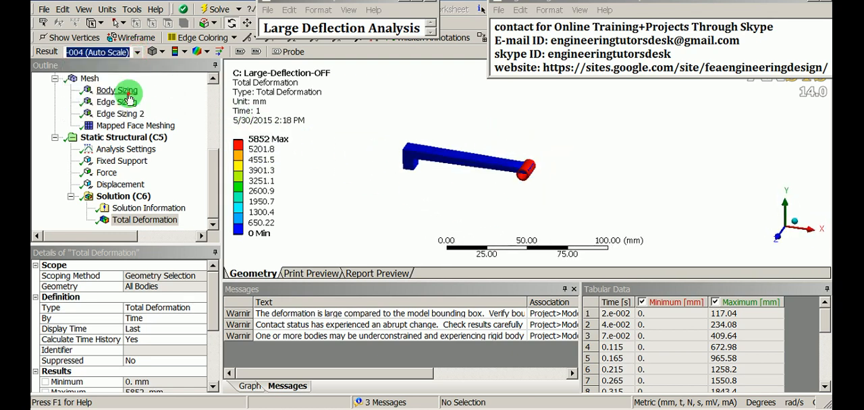
{"action": "scroll", "coordinate": [573, 179], "scroll_direction": "up", "scroll_amount": 4}
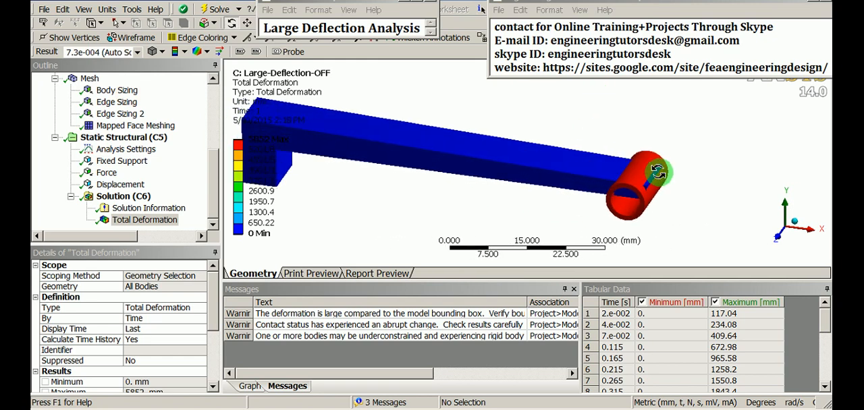
{"action": "left_click_drag", "start_coordinate": [565, 179], "coordinate": [500, 181]}
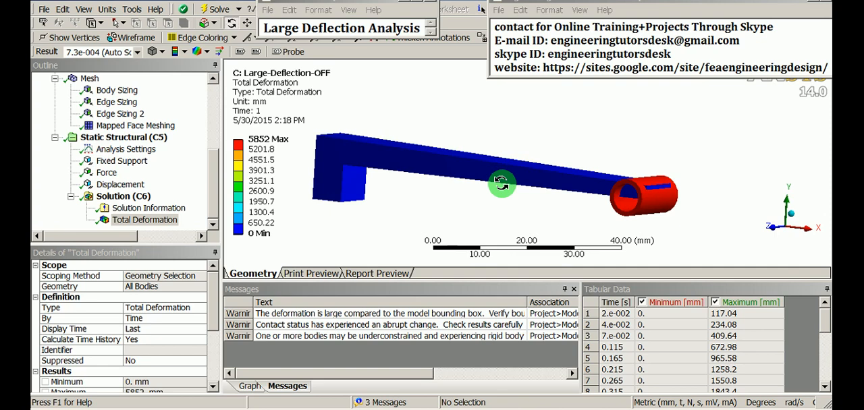
{"action": "left_click_drag", "start_coordinate": [504, 184], "coordinate": [588, 145]}
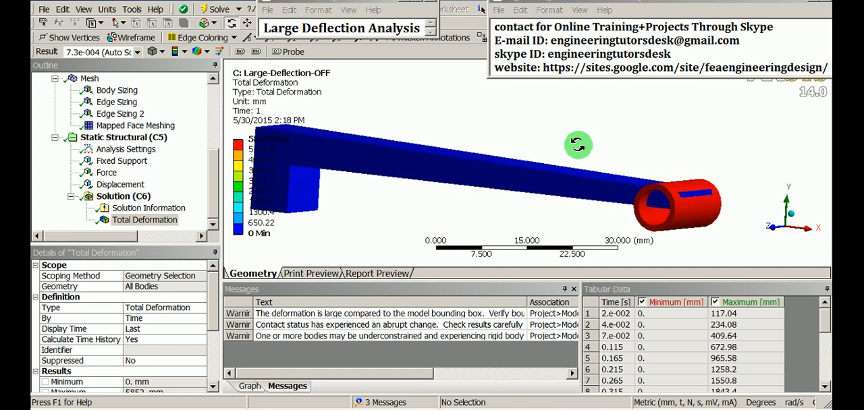
- Set the frictional contact's detection method to Nodal-Normal To Target, widening the details area to read the options
{"action": "left_click", "coordinate": [213, 188]}
{"action": "left_click_drag", "start_coordinate": [213, 191], "coordinate": [211, 132]}
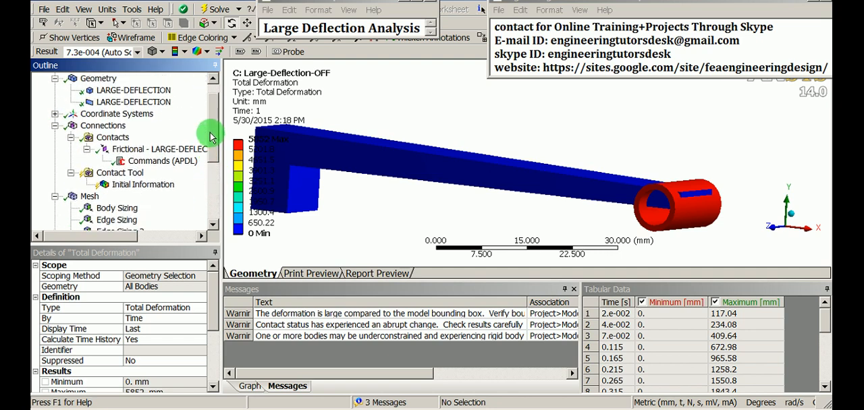
{"action": "left_click", "coordinate": [164, 147]}
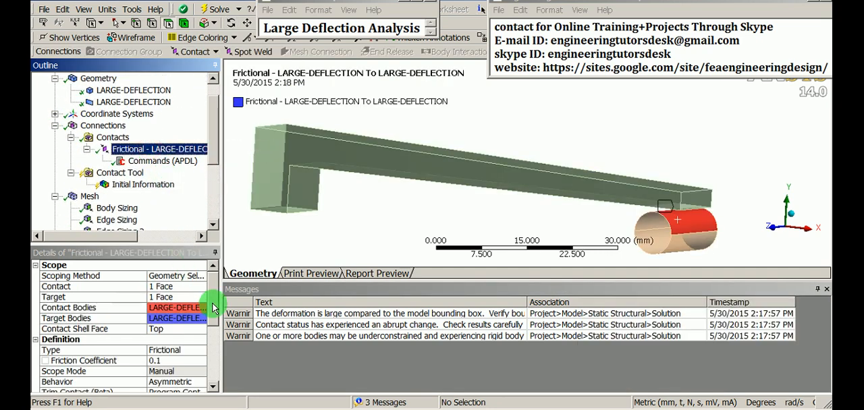
{"action": "left_click_drag", "start_coordinate": [212, 301], "coordinate": [213, 339]}
{"action": "left_click", "coordinate": [87, 329]}
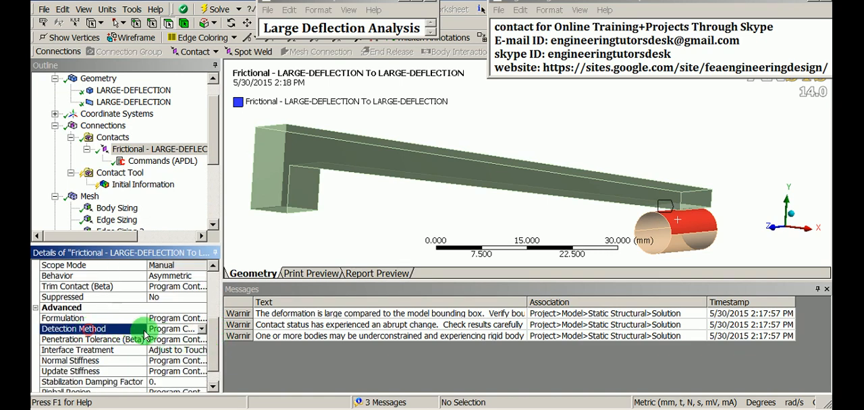
{"action": "left_click", "coordinate": [201, 331]}
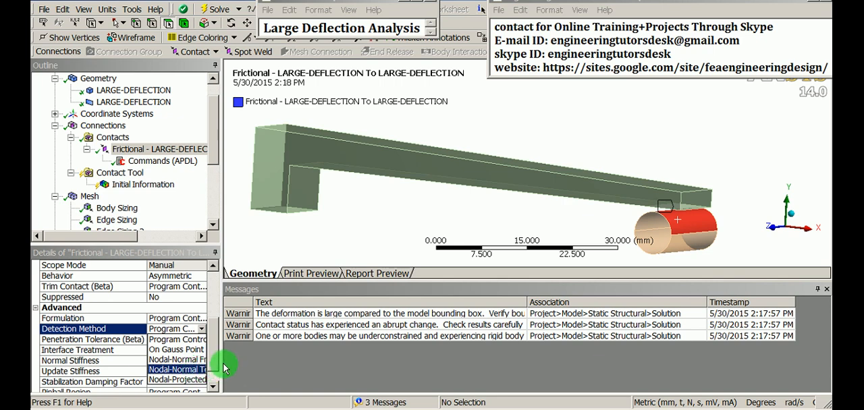
{"action": "left_click_drag", "start_coordinate": [222, 364], "coordinate": [276, 366]}
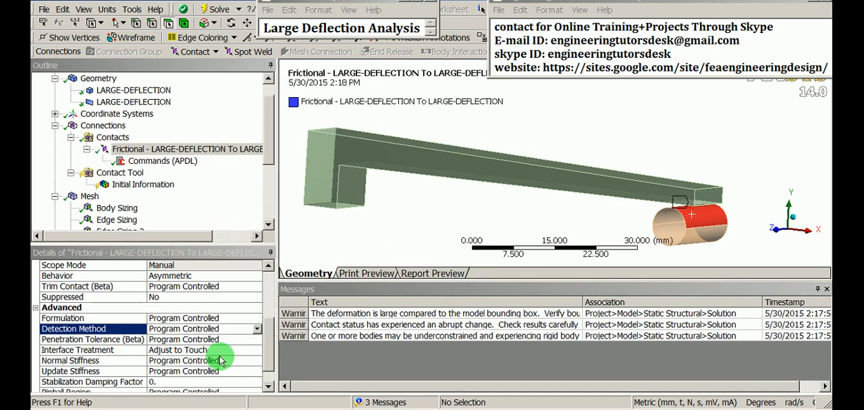
{"action": "left_click", "coordinate": [256, 329]}
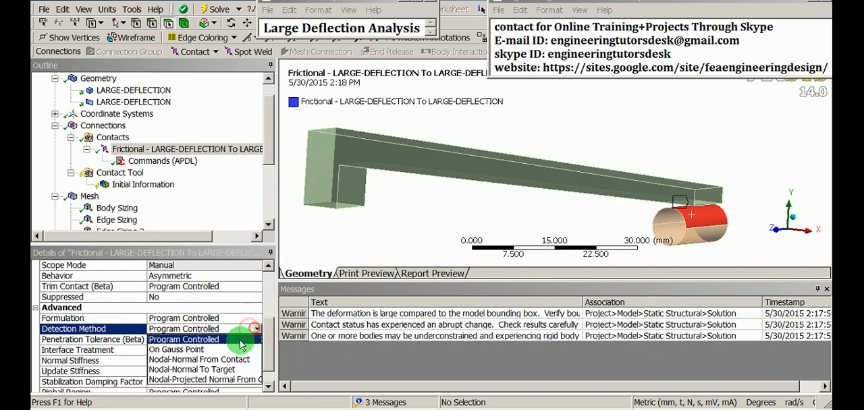
{"action": "left_click", "coordinate": [211, 371]}
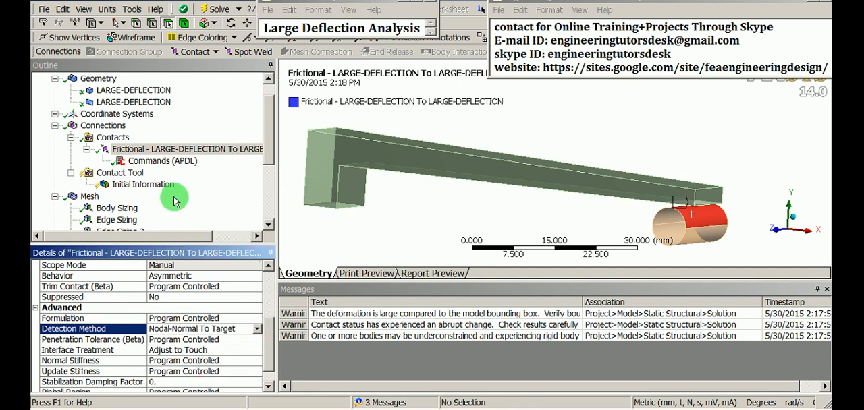
- Check the mesh and solve the static structural analysis again with the changed contact detection
{"action": "left_click", "coordinate": [90, 196]}
{"action": "scroll", "coordinate": [95, 195], "scroll_direction": "down", "scroll_amount": 3}
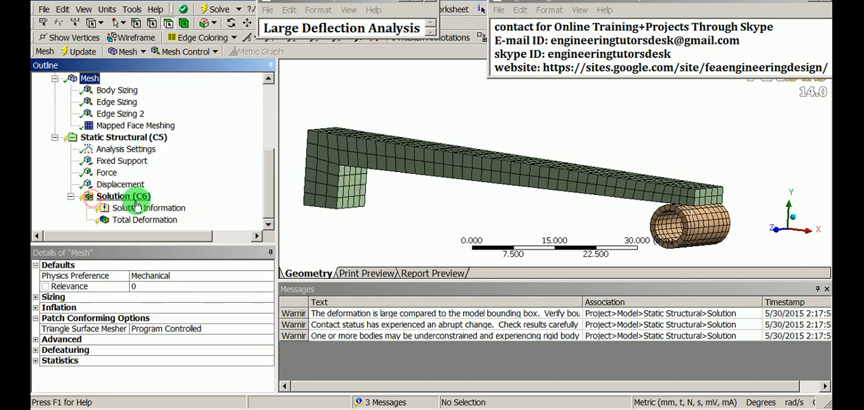
{"action": "right_click", "coordinate": [125, 197]}
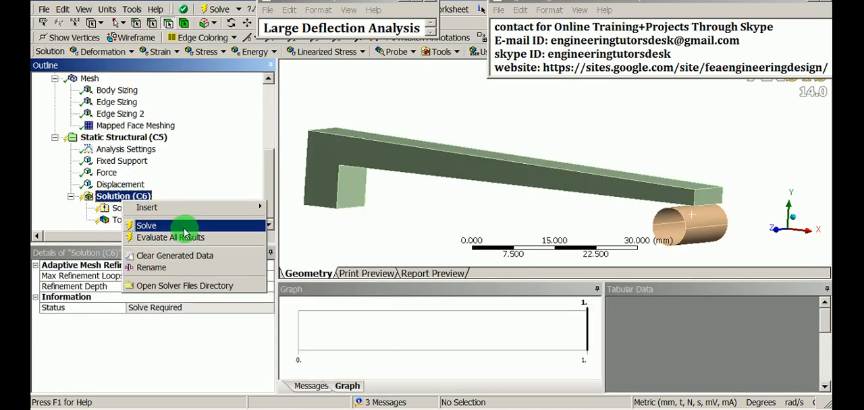
{"action": "left_click", "coordinate": [148, 226]}
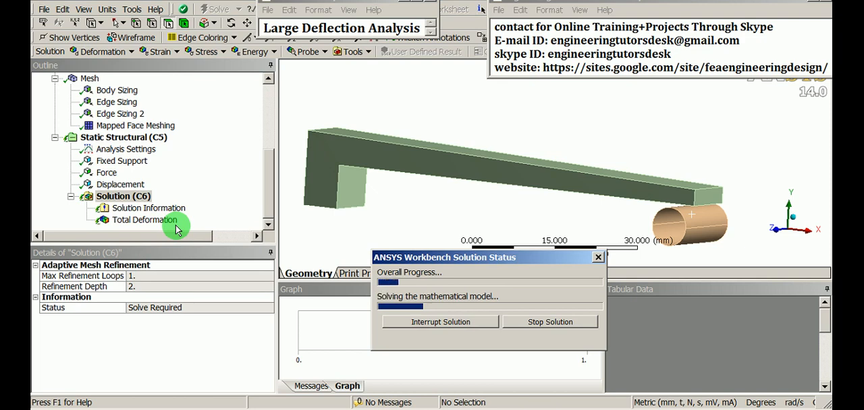
- Set the solution output to Force Convergence and clear the messages and solver progress window away from the plot
{"action": "left_click", "coordinate": [168, 210]}
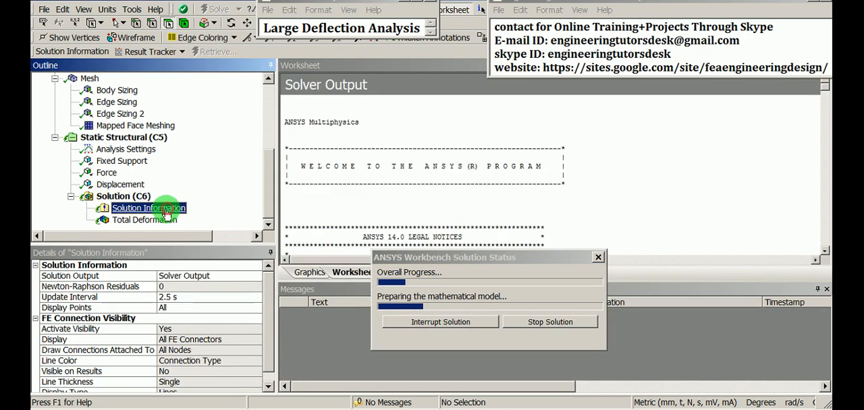
{"action": "left_click", "coordinate": [257, 277]}
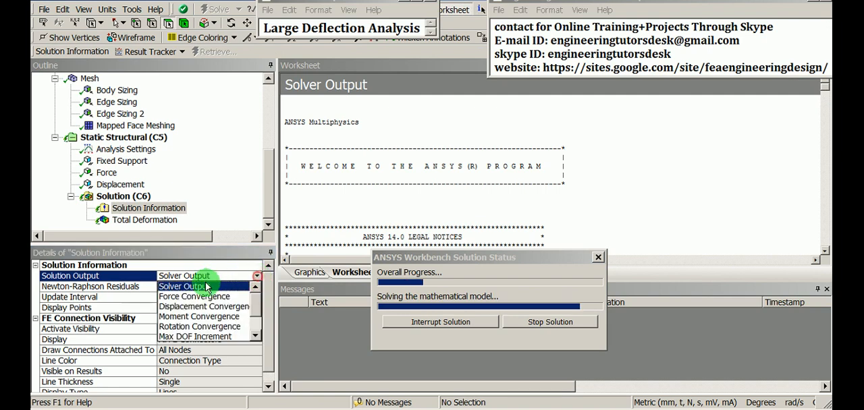
{"action": "left_click", "coordinate": [189, 297]}
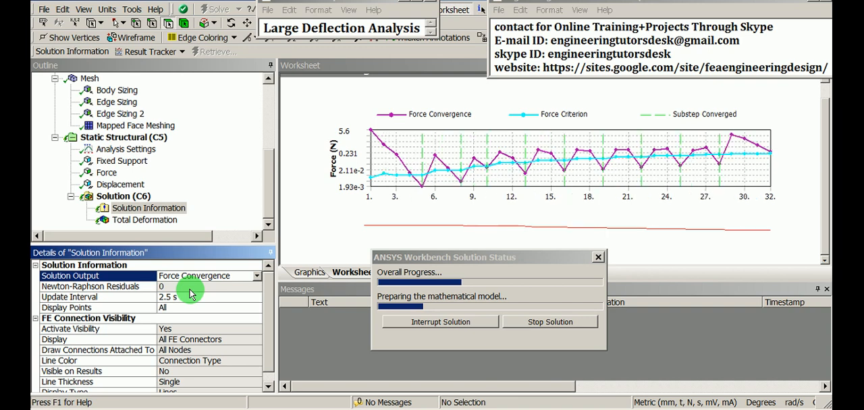
{"action": "left_click", "coordinate": [826, 290]}
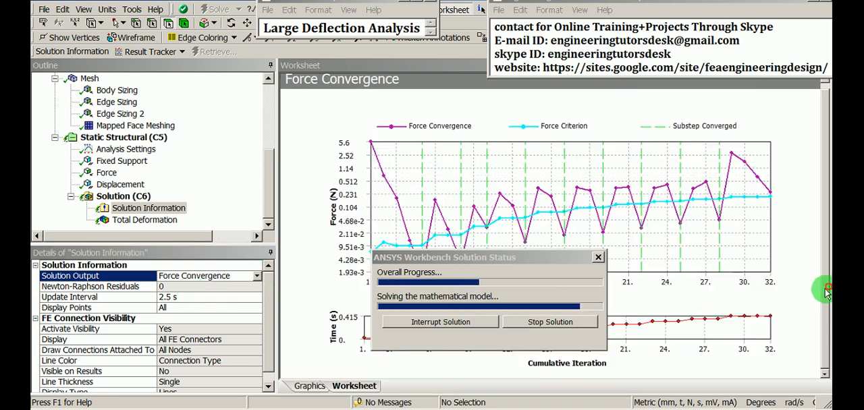
{"action": "left_click_drag", "start_coordinate": [540, 263], "coordinate": [659, 282]}
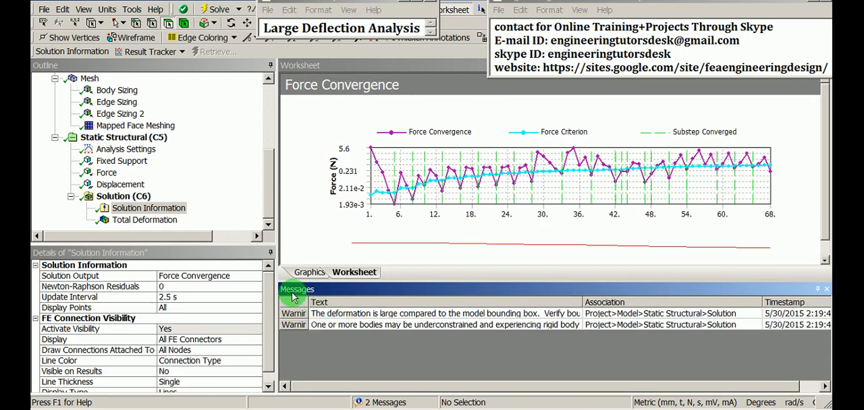
- Display the re-solved total deformation result at 1.0 (True Scale)
{"action": "left_click", "coordinate": [145, 219]}
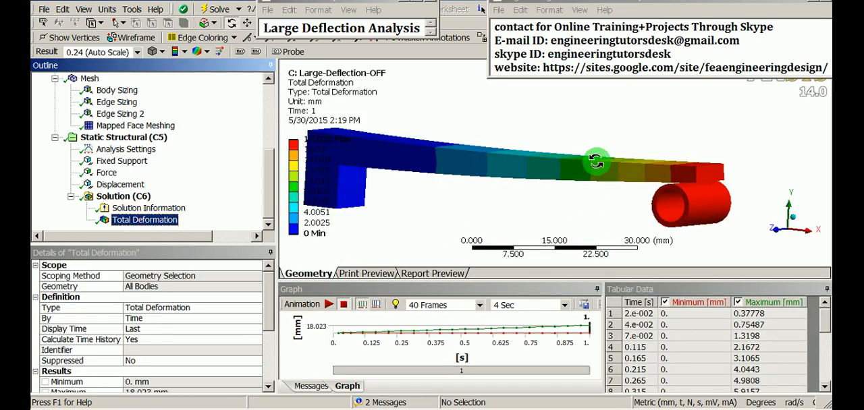
{"action": "scroll", "coordinate": [596, 162], "scroll_direction": "down", "scroll_amount": 2}
{"action": "middle_click_drag", "start_coordinate": [469, 180], "coordinate": [503, 179], "text": "ctrl"}
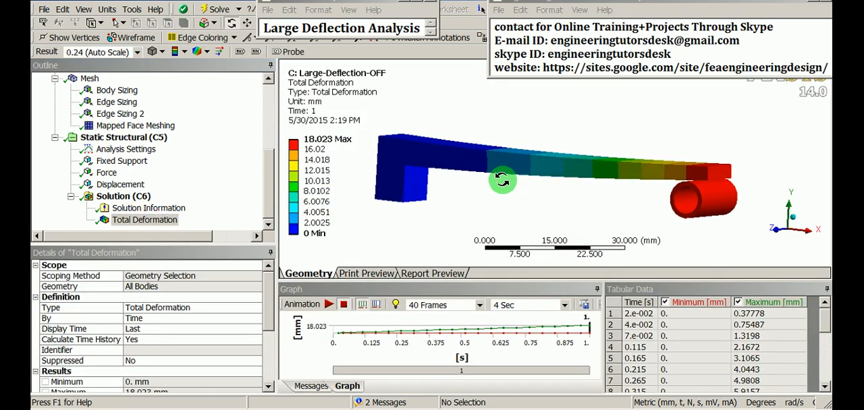
{"action": "left_click", "coordinate": [135, 51]}
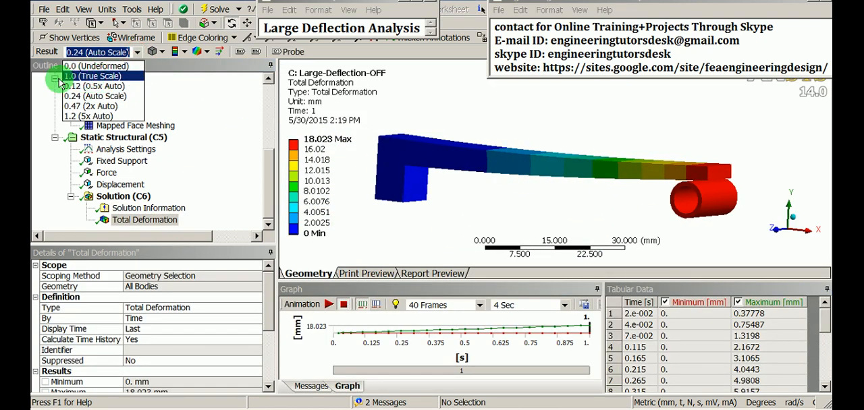
{"action": "left_click", "coordinate": [91, 75]}
- Examine the contact between the deformed bar's tip and the cylinder in the XY plane, close up and in 3D
{"action": "right_click", "coordinate": [657, 107]}
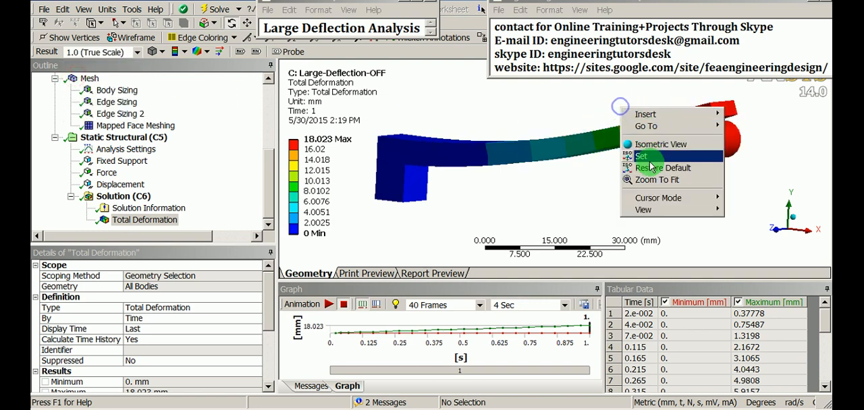
{"action": "left_click", "coordinate": [733, 210]}
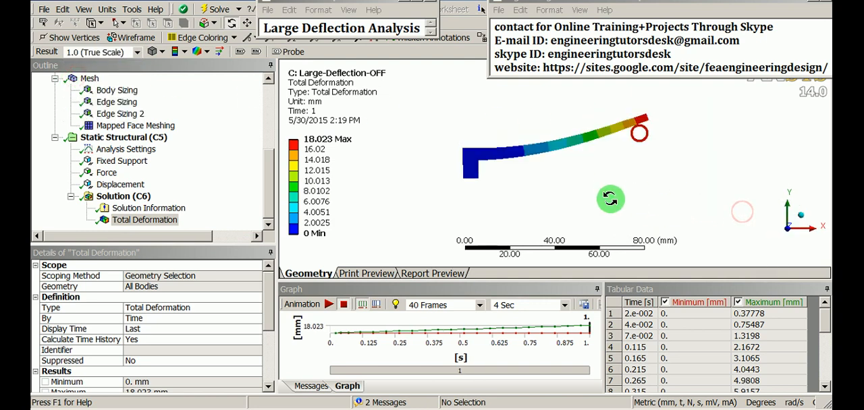
{"action": "middle_click_drag", "start_coordinate": [611, 199], "coordinate": [559, 203], "text": "shift"}
{"action": "middle_click_drag", "start_coordinate": [605, 238], "coordinate": [691, 113], "text": "shift"}
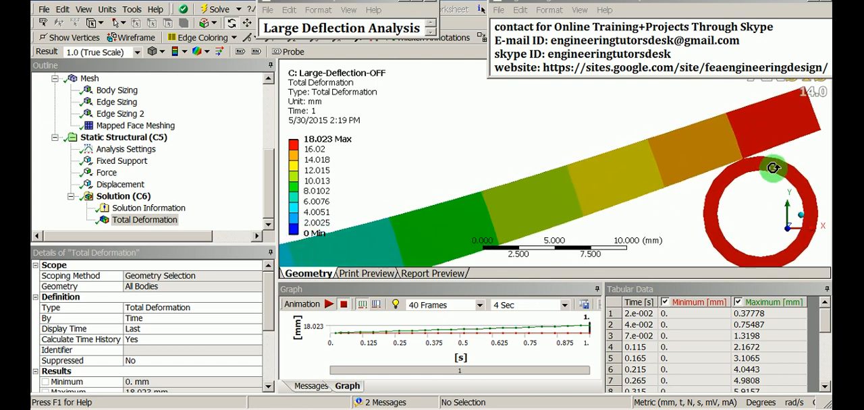
{"action": "middle_click_drag", "start_coordinate": [774, 169], "coordinate": [600, 196], "text": "ctrl"}
{"action": "middle_click_drag", "start_coordinate": [614, 231], "coordinate": [637, 242], "text": "shift"}
{"action": "middle_click_drag", "start_coordinate": [646, 183], "coordinate": [569, 221], "text": "shift"}
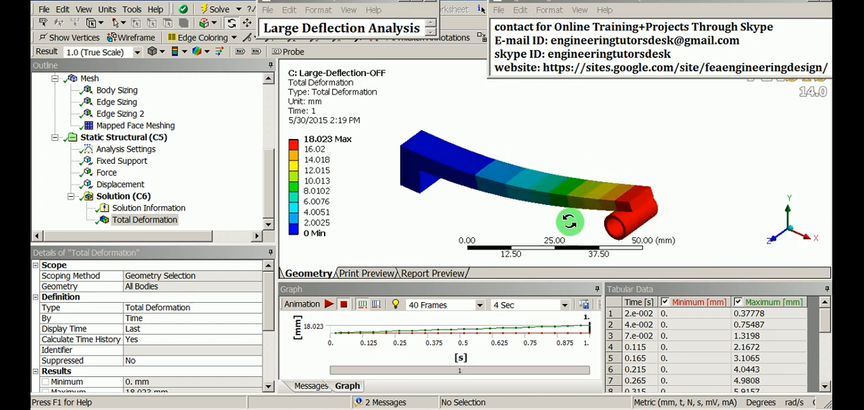
- Show the elements on the total deformation plot and inspect the deformed bar and cylinder from several sides
{"action": "middle_click_drag", "start_coordinate": [459, 207], "coordinate": [461, 195], "text": "shift"}
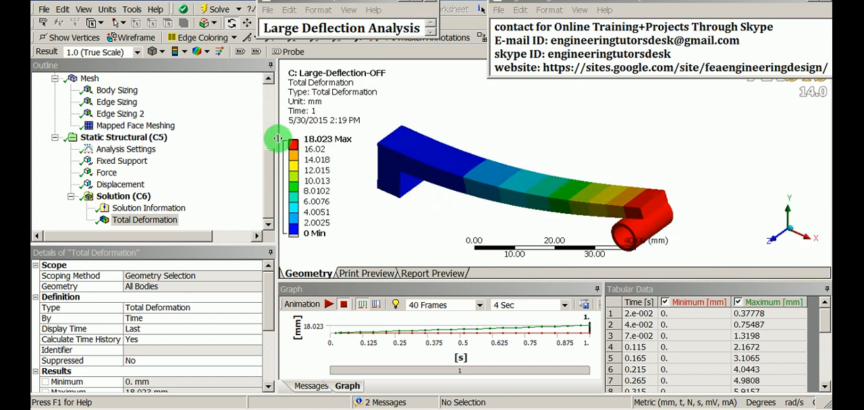
{"action": "left_click", "coordinate": [204, 53]}
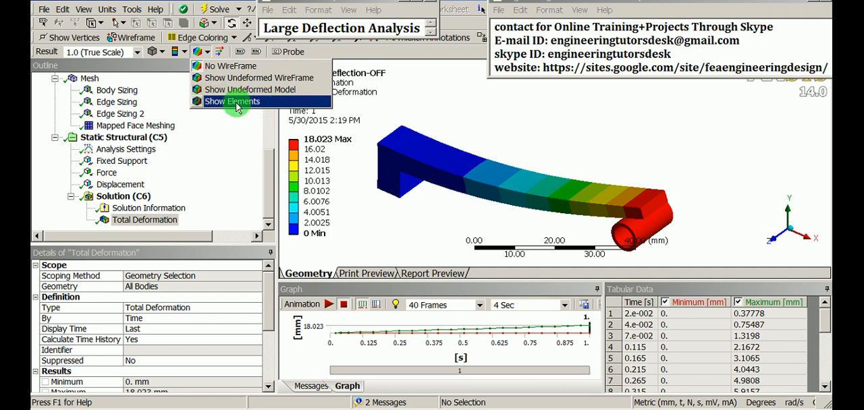
{"action": "left_click", "coordinate": [208, 101]}
{"action": "left_click_drag", "start_coordinate": [520, 175], "coordinate": [527, 191]}
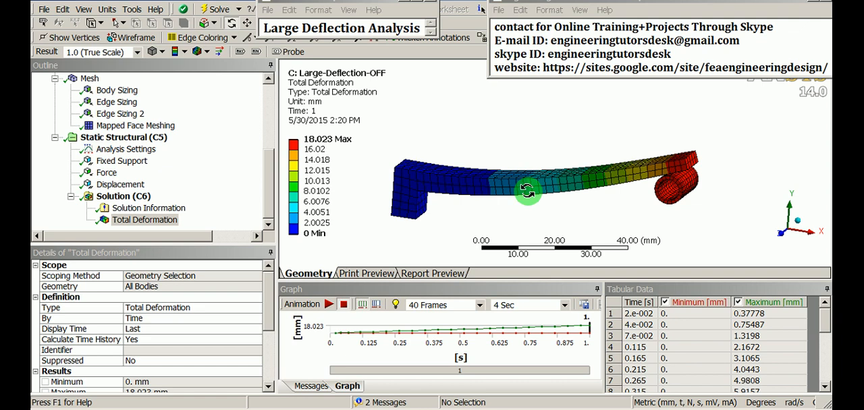
{"action": "left_click_drag", "start_coordinate": [536, 172], "coordinate": [535, 121]}
{"action": "left_click_drag", "start_coordinate": [538, 149], "coordinate": [580, 180]}
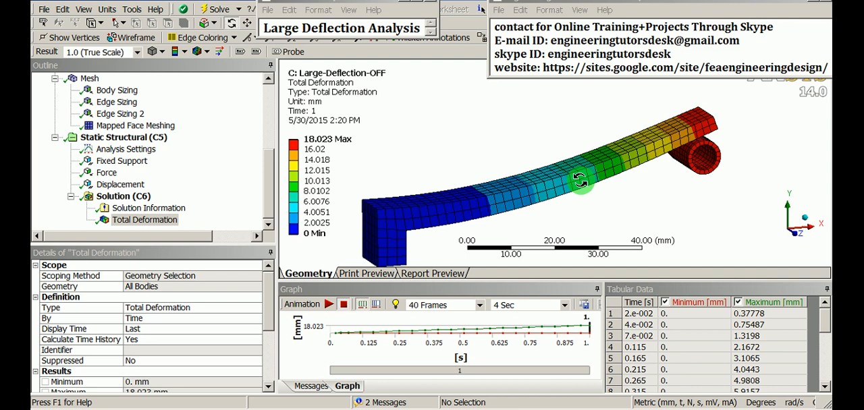
- Save the project and switch to the Workbench project schematic
{"action": "left_click", "coordinate": [43, 10]}
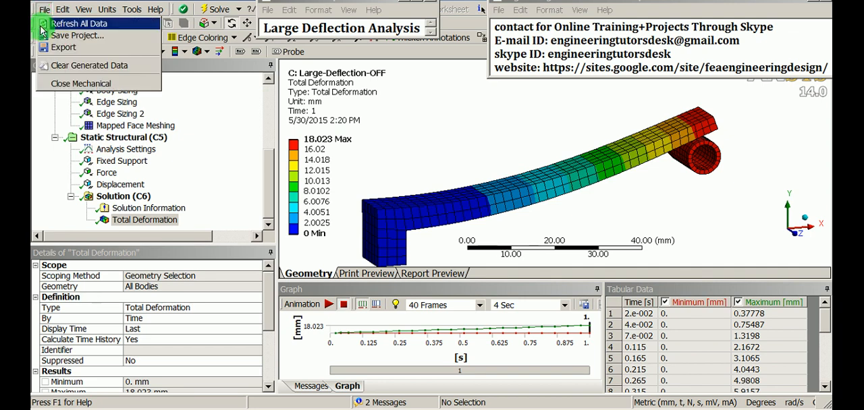
{"action": "left_click", "coordinate": [73, 35]}
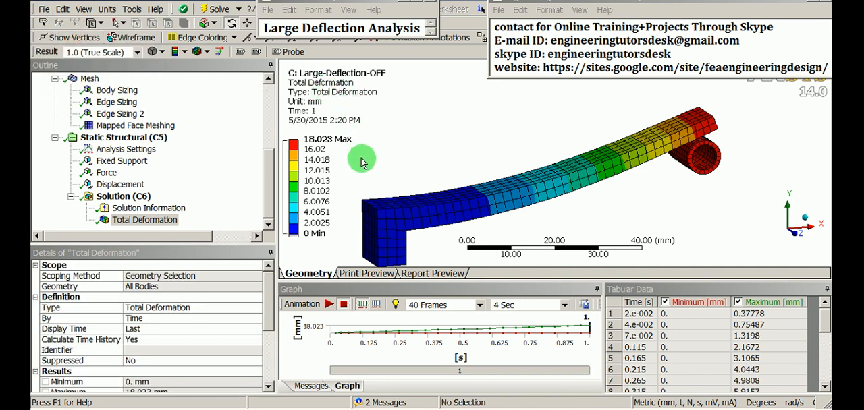
{"action": "left_click", "coordinate": [330, 409]}
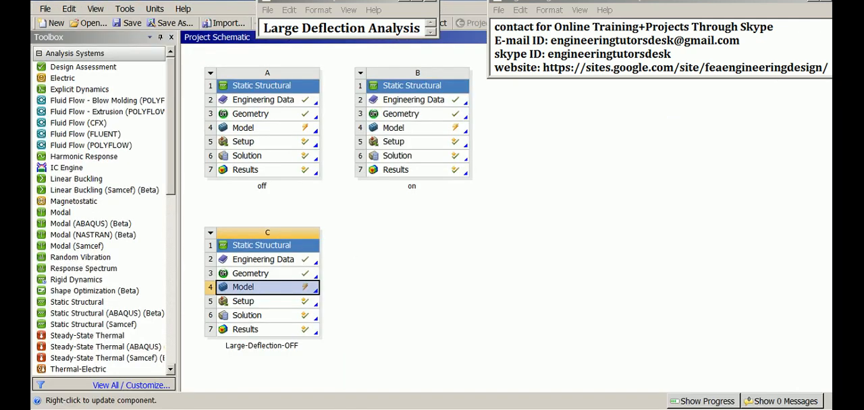
{"action": "left_click", "coordinate": [374, 330]}
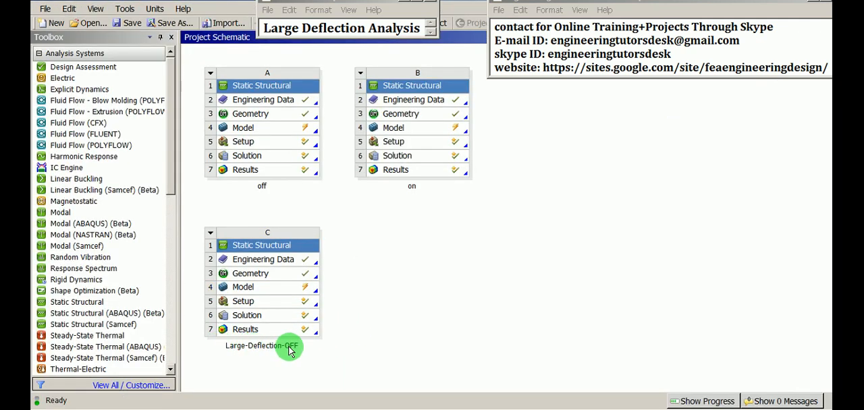
- Duplicate the Large-Deflection-OFF static structural system
{"action": "left_click", "coordinate": [288, 247]}
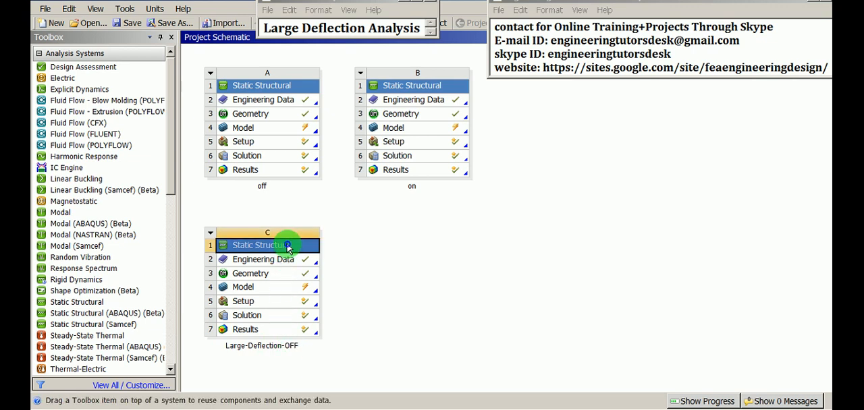
{"action": "right_click", "coordinate": [289, 248]}
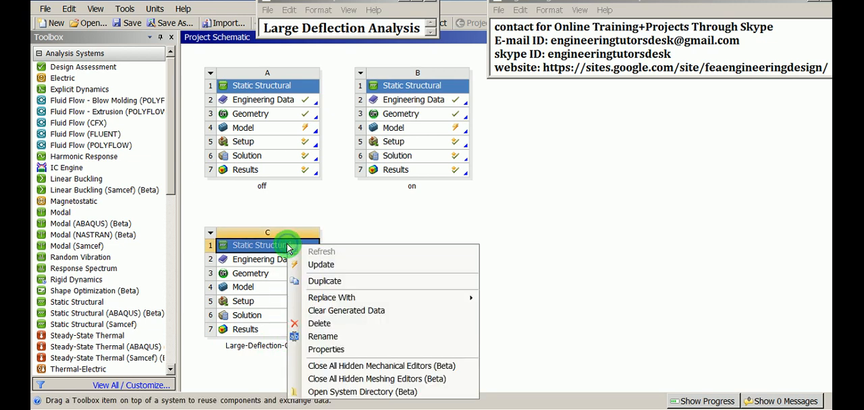
{"action": "left_click", "coordinate": [331, 277]}
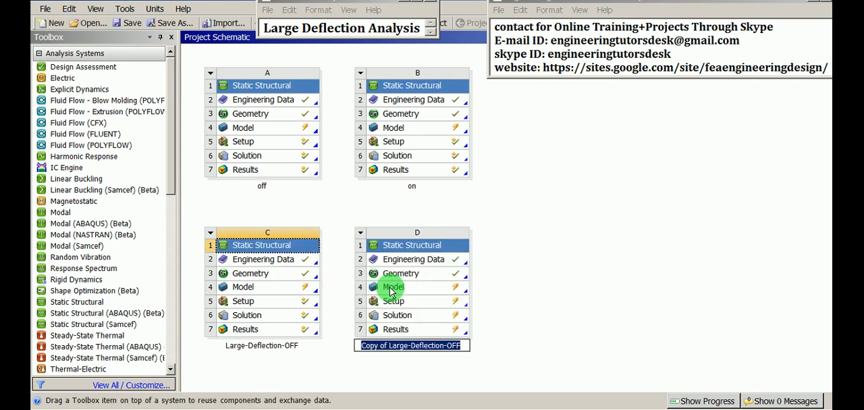
- Rename the duplicated static structural system as Large-Deflection-ON
{"action": "left_click", "coordinate": [389, 346]}
{"action": "key", "text": "BackSpace"}
{"action": "key", "text": "BackSpace"}
{"action": "key", "text": "BackSpace"}
{"action": "key", "text": "BackSpace"}
{"action": "key", "text": "BackSpace"}
{"action": "key", "text": "BackSpace"}
{"action": "key", "text": "BackSpace"}
{"action": "key", "text": "BackSpace"}
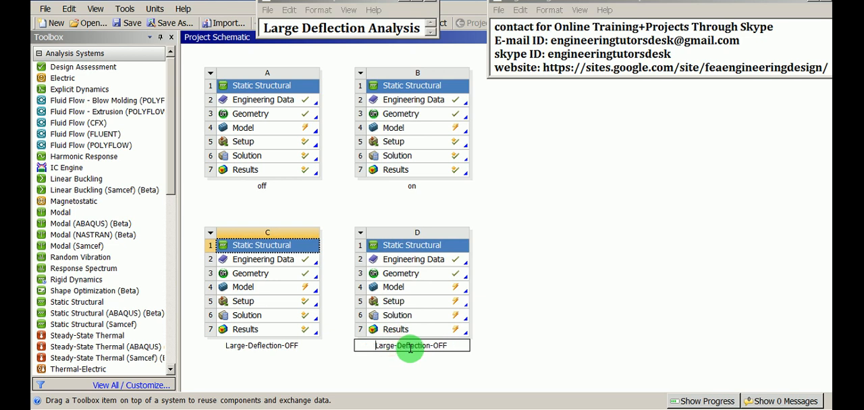
{"action": "key", "text": "Right"}
{"action": "key", "text": "Right"}
{"action": "key", "text": "Right"}
{"action": "key", "text": "Right"}
{"action": "key", "text": "Right"}
{"action": "key", "text": "Right"}
{"action": "key", "text": "Right"}
{"action": "key", "text": "Right"}
{"action": "key", "text": "Right"}
{"action": "key", "text": "Right"}
{"action": "key", "text": "Right"}
{"action": "key", "text": "Right"}
{"action": "key", "text": "Right"}
{"action": "key", "text": "Right"}
{"action": "key", "text": "Right"}
{"action": "key", "text": "Right"}
{"action": "key", "text": "Right"}
{"action": "key", "text": "Right"}
{"action": "key", "text": "Left"}
{"action": "key", "text": "shift+Right"}
{"action": "key", "text": "shift+Right"}
{"action": "key", "text": "shift+Right"}
{"action": "type", "text": "ON"}
{"action": "key", "text": "Return"}
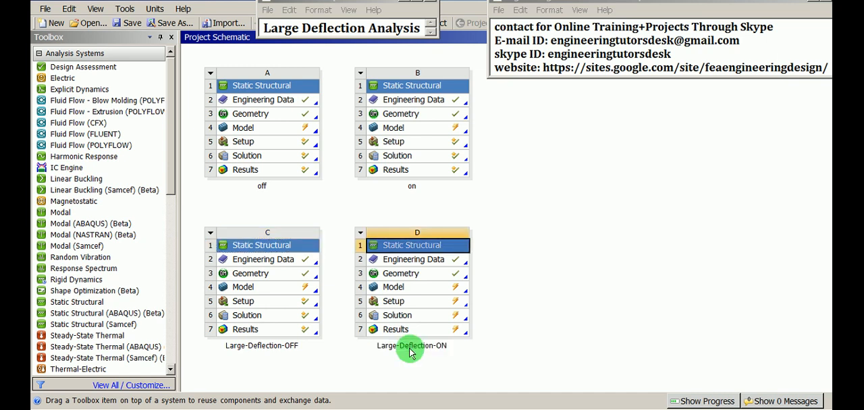
{"action": "left_click", "coordinate": [516, 301]}
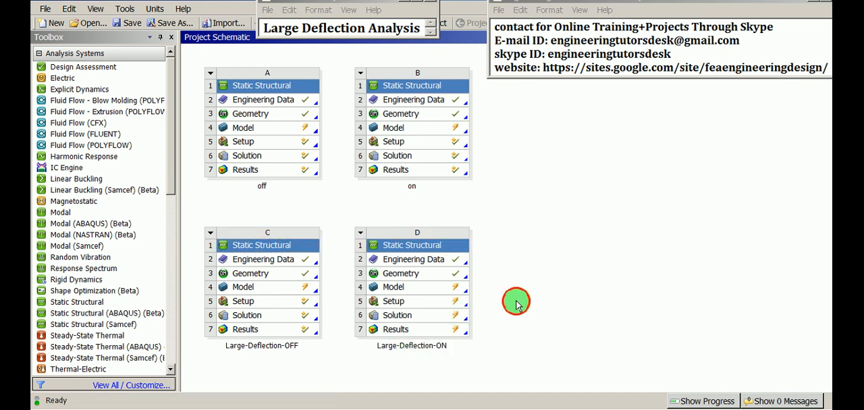
- Open the Solution of the Large-Deflection-ON system for editing in Mechanical and reset the window layout
{"action": "left_click", "coordinate": [417, 316]}
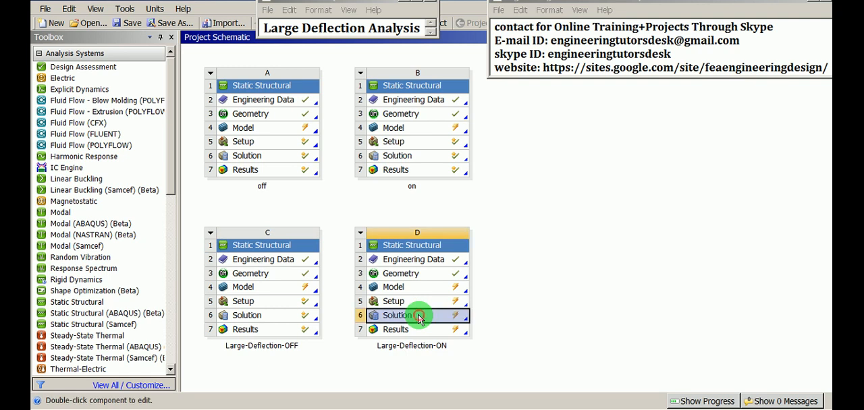
{"action": "right_click", "coordinate": [418, 318]}
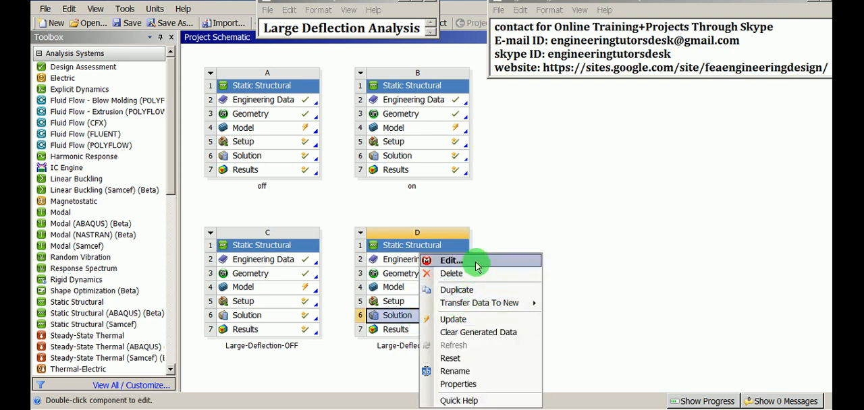
{"action": "left_click", "coordinate": [440, 262]}
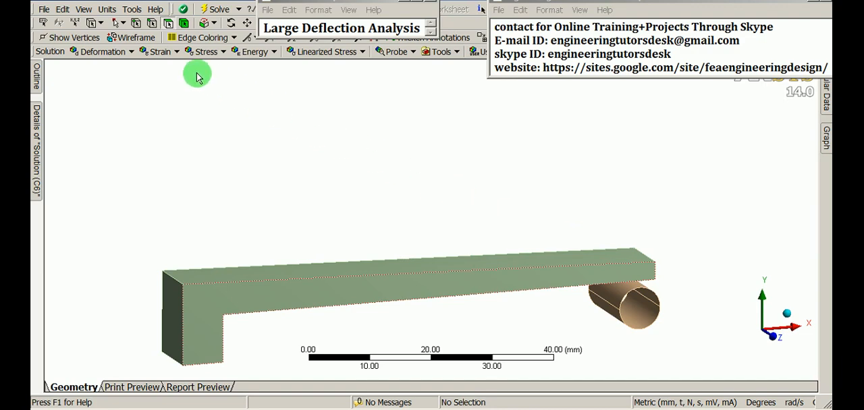
{"action": "left_click", "coordinate": [84, 10]}
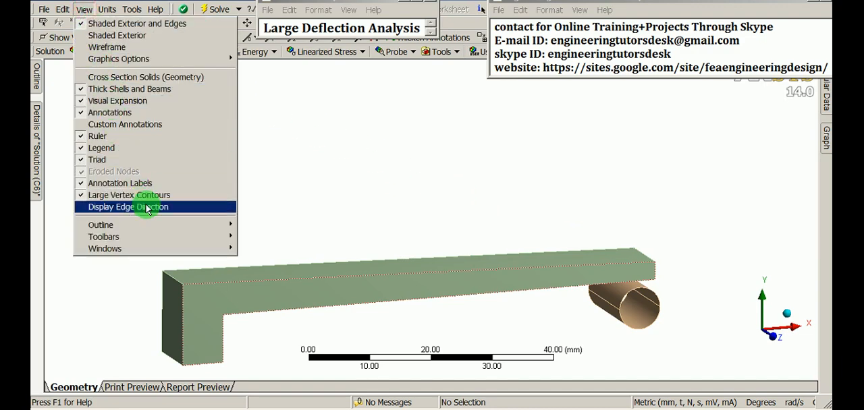
{"action": "left_click", "coordinate": [160, 249]}
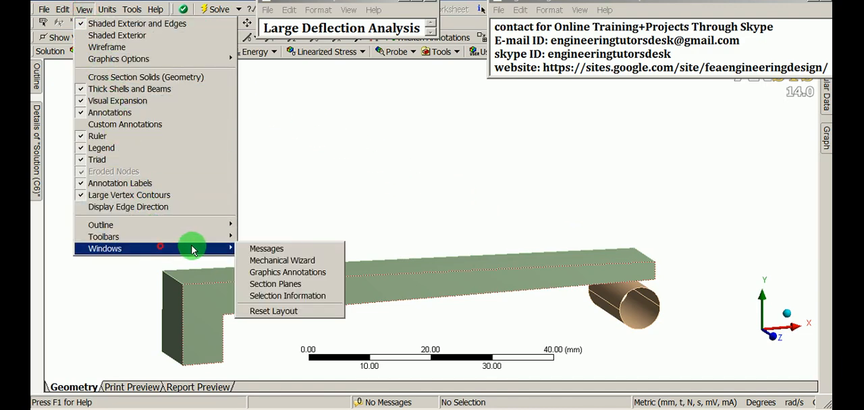
{"action": "left_click", "coordinate": [287, 311]}
- Set Large Deflection to On in the solver controls of the duplicated system's analysis settings
{"action": "left_click", "coordinate": [113, 127]}
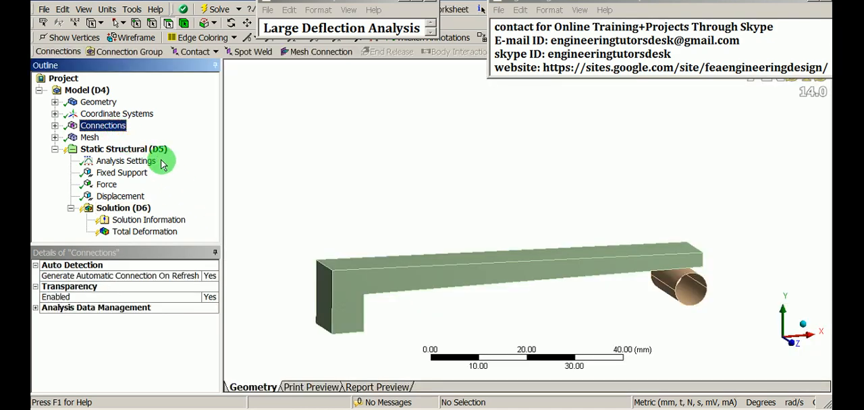
{"action": "left_click", "coordinate": [115, 162]}
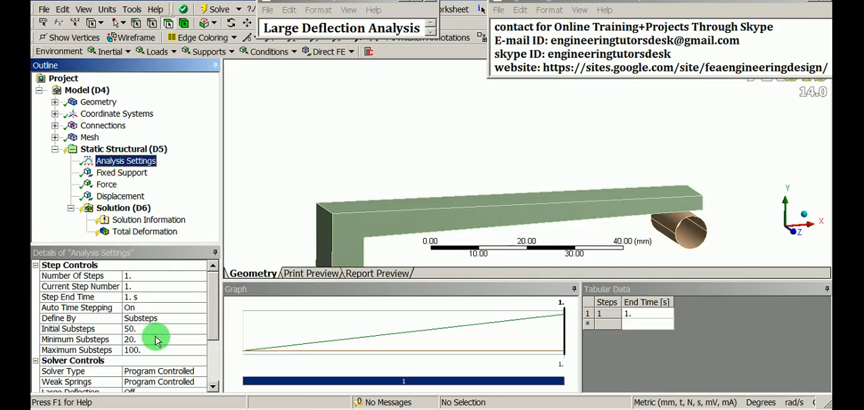
{"action": "scroll", "coordinate": [207, 331], "scroll_direction": "down", "scroll_amount": 2}
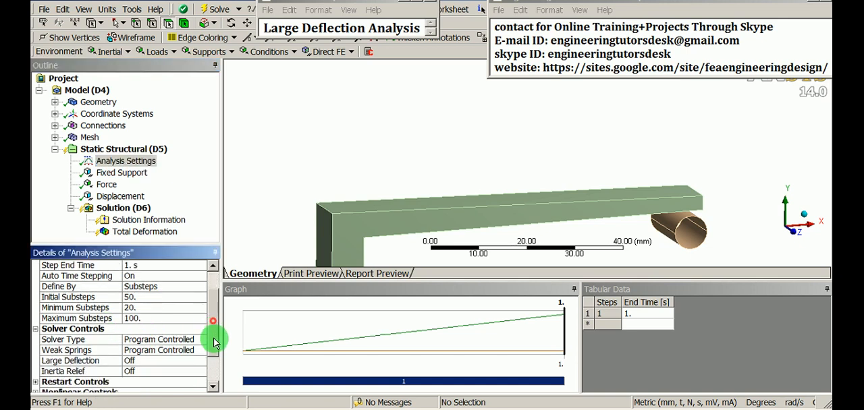
{"action": "left_click", "coordinate": [173, 330]}
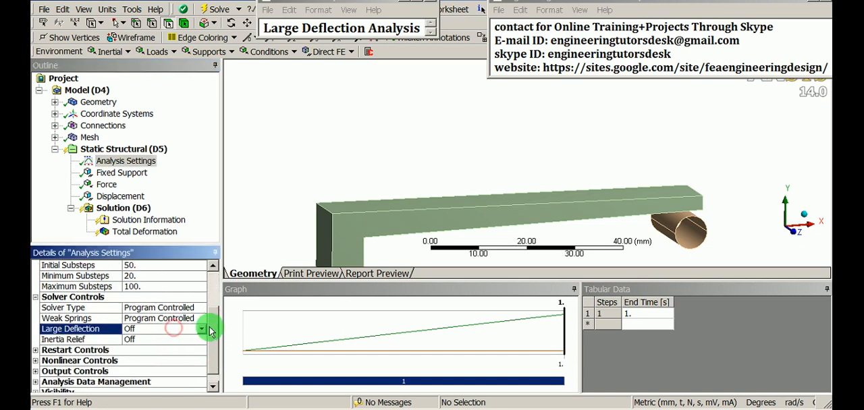
{"action": "left_click", "coordinate": [201, 329]}
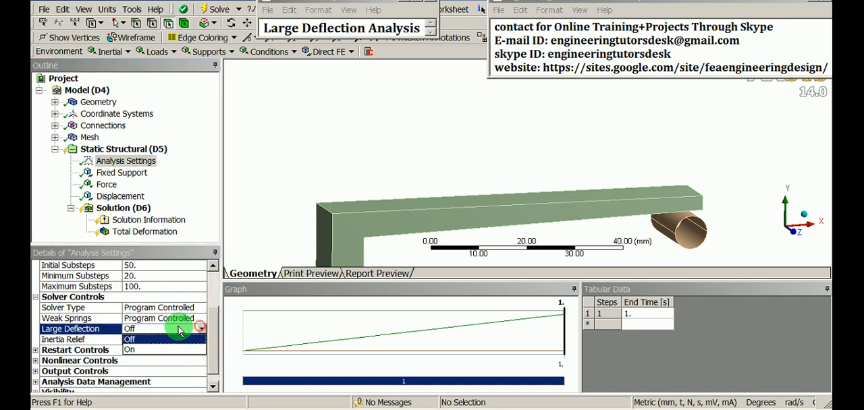
{"action": "left_click", "coordinate": [138, 352]}
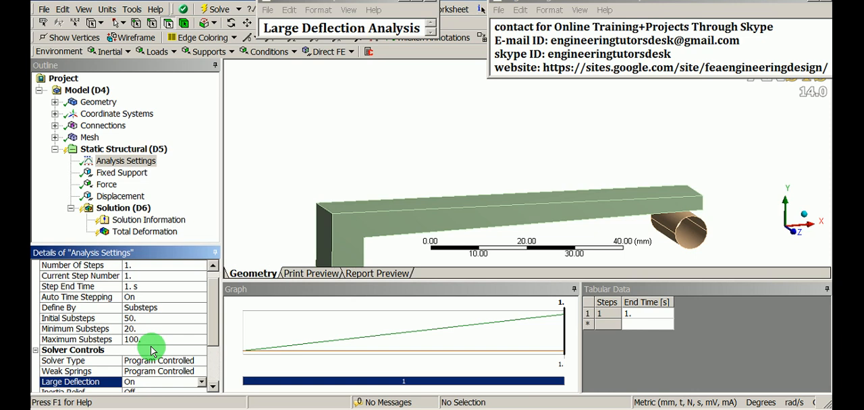
- Solve the large-deflection-on analysis and bring the solution status window out from behind the contact note
{"action": "left_click", "coordinate": [119, 210]}
{"action": "right_click", "coordinate": [154, 217]}
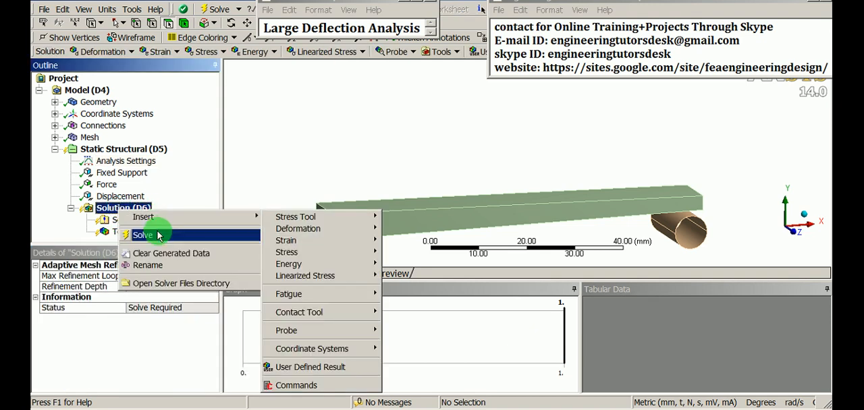
{"action": "left_click", "coordinate": [144, 235]}
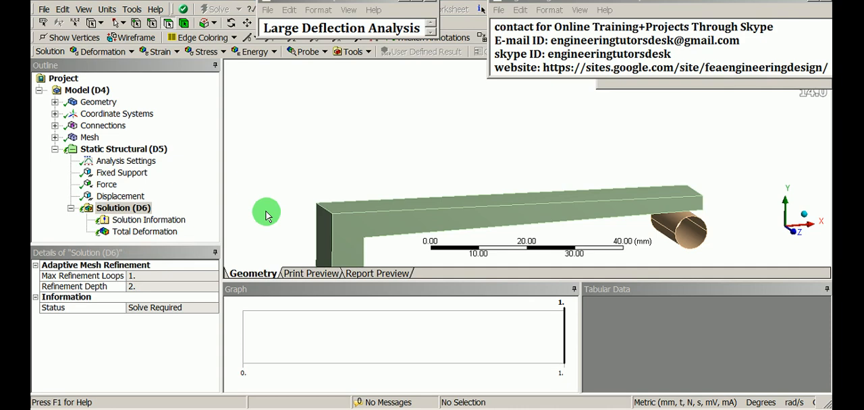
{"action": "left_click_drag", "start_coordinate": [607, 6], "coordinate": [498, 42]}
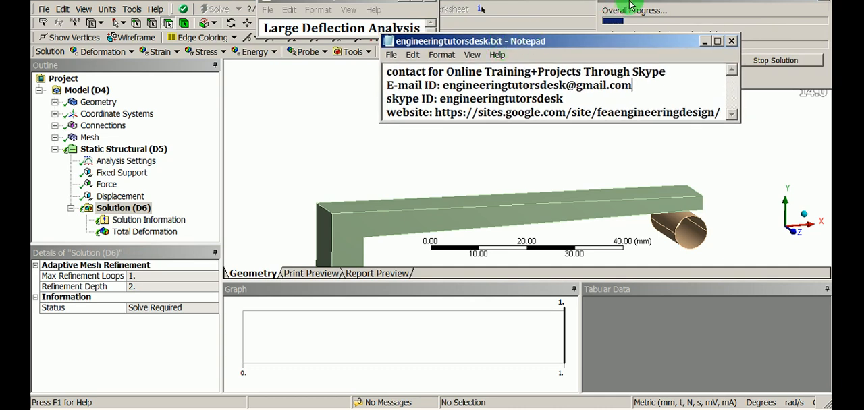
{"action": "left_click_drag", "start_coordinate": [632, 6], "coordinate": [277, 136]}
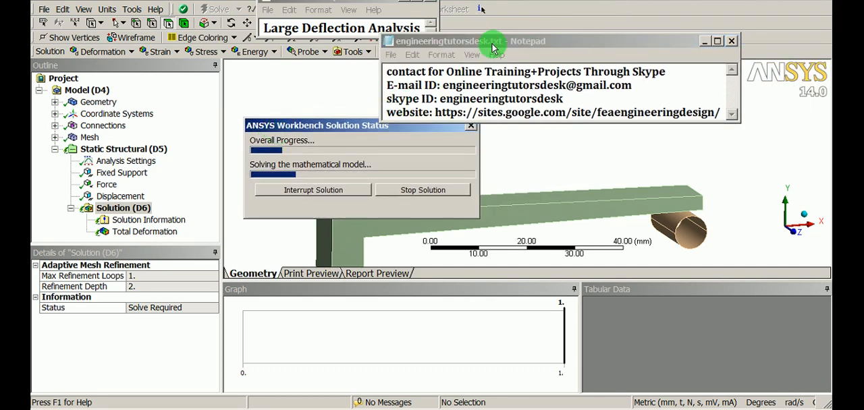
{"action": "left_click_drag", "start_coordinate": [493, 48], "coordinate": [598, 3]}
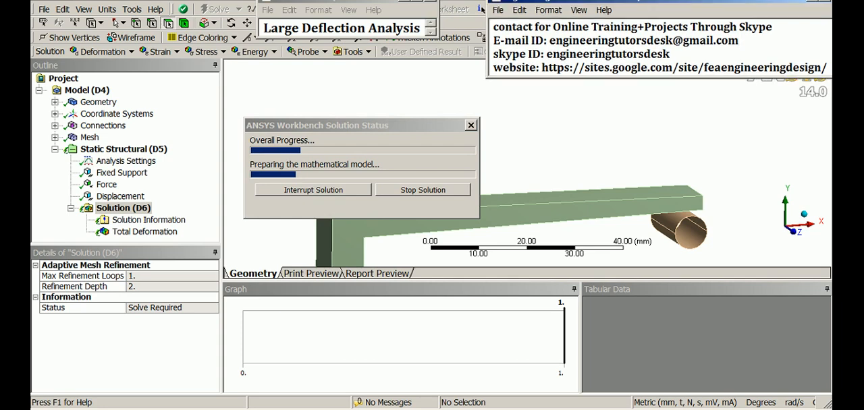
{"action": "left_click_drag", "start_coordinate": [421, 125], "coordinate": [535, 123]}
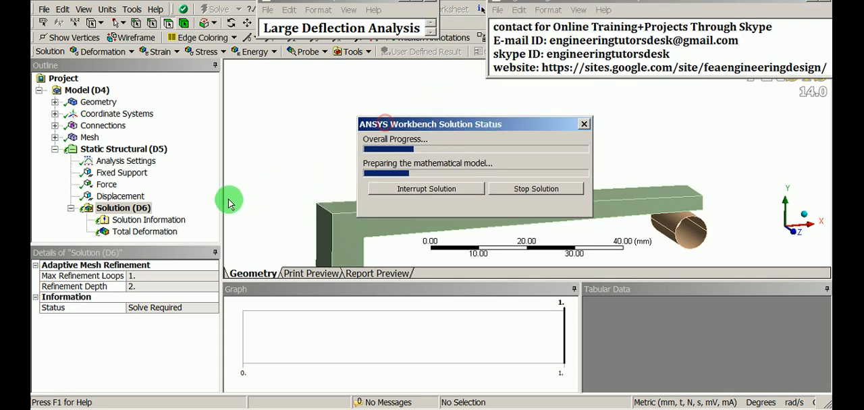
- Review the Force Convergence chart in the Solution Information and close the messages to enlarge it
{"action": "left_click", "coordinate": [160, 221]}
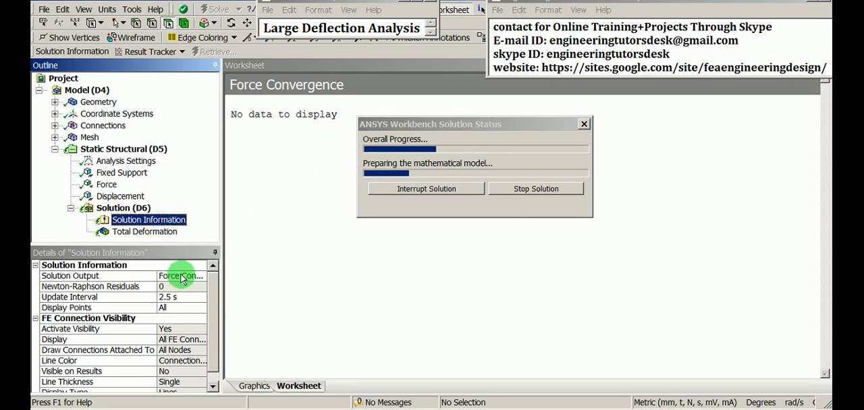
{"action": "left_click", "coordinate": [181, 277]}
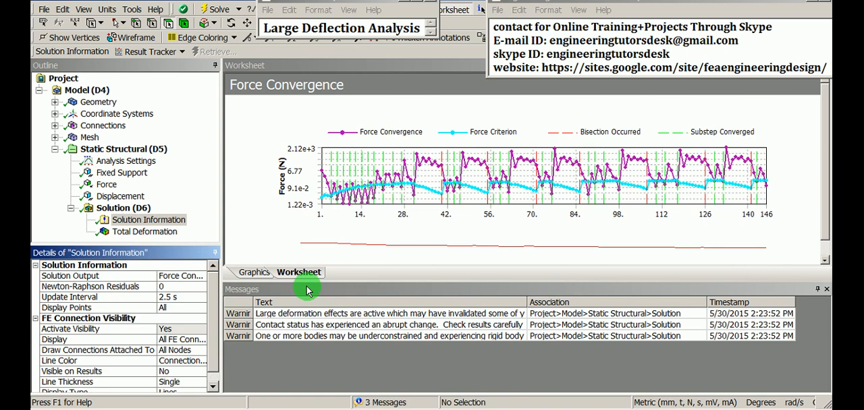
{"action": "left_click", "coordinate": [827, 290]}
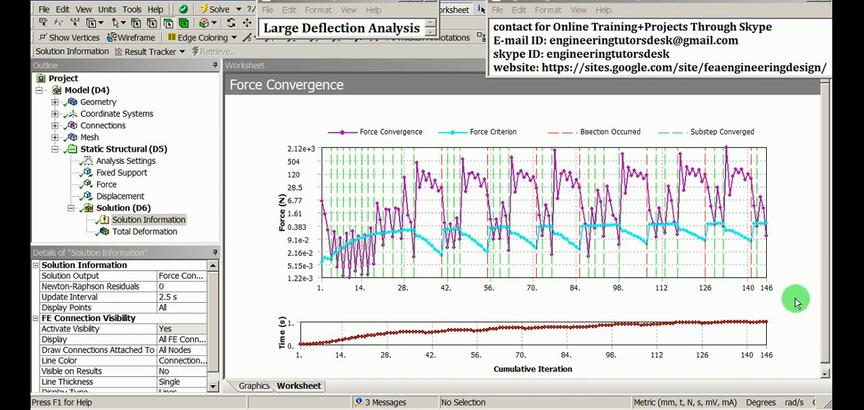
- Compare the Total Deformation contours of the Large-Deflection-ON and Large-Deflection-OFF systems, examining the bar and cylinder contact region from several angles
{"action": "left_click", "coordinate": [144, 232]}
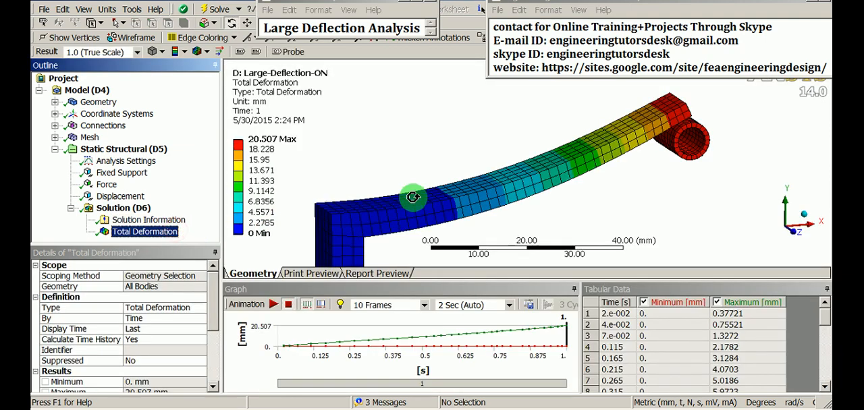
{"action": "left_click_drag", "start_coordinate": [413, 197], "coordinate": [532, 174]}
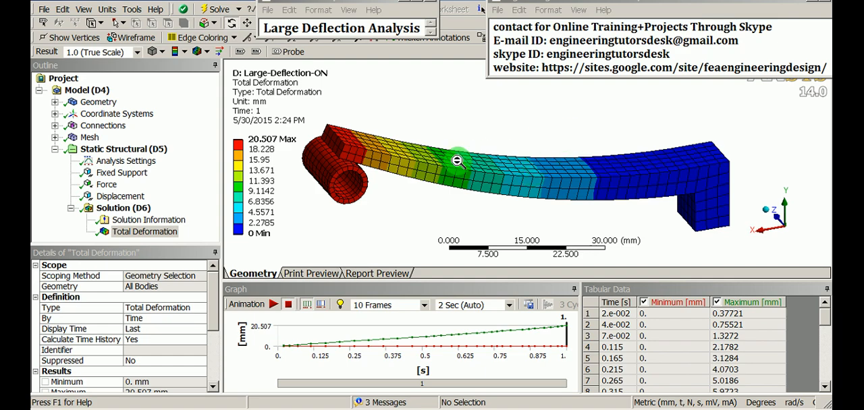
{"action": "left_click_drag", "start_coordinate": [536, 160], "coordinate": [466, 182]}
{"action": "left_click", "coordinate": [165, 230]}
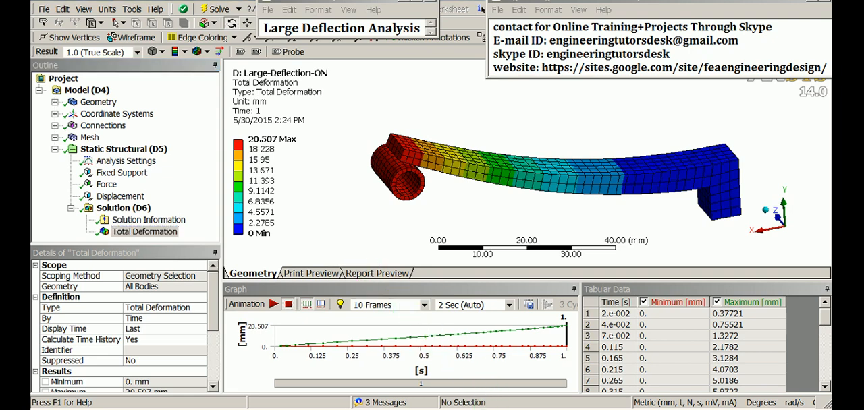
{"action": "left_click", "coordinate": [554, 372]}
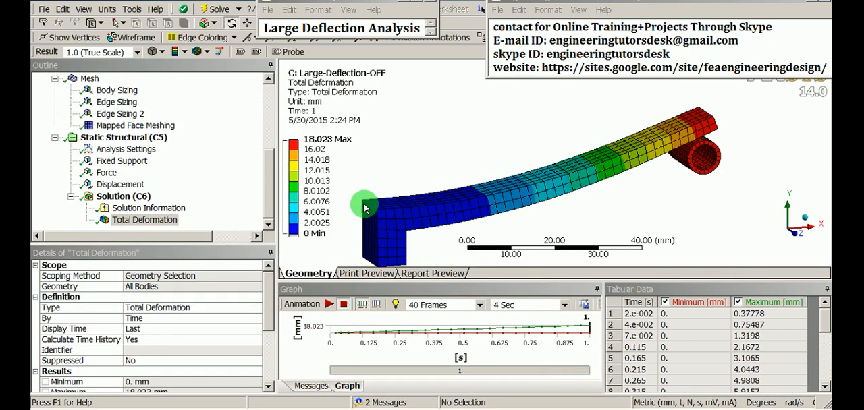
{"action": "left_click_drag", "start_coordinate": [657, 206], "coordinate": [513, 198]}
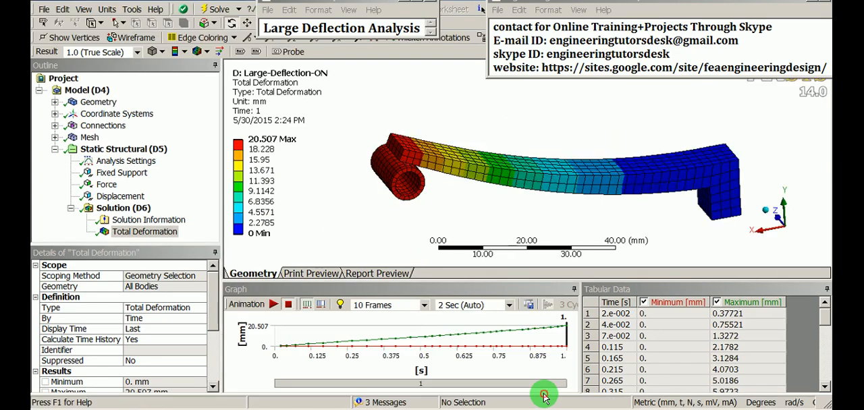
{"action": "left_click_drag", "start_coordinate": [372, 168], "coordinate": [609, 213]}
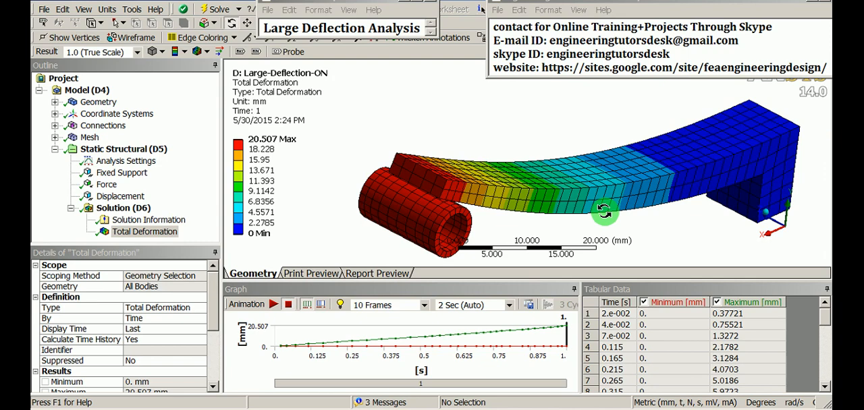
{"action": "left_click_drag", "start_coordinate": [604, 212], "coordinate": [436, 203]}
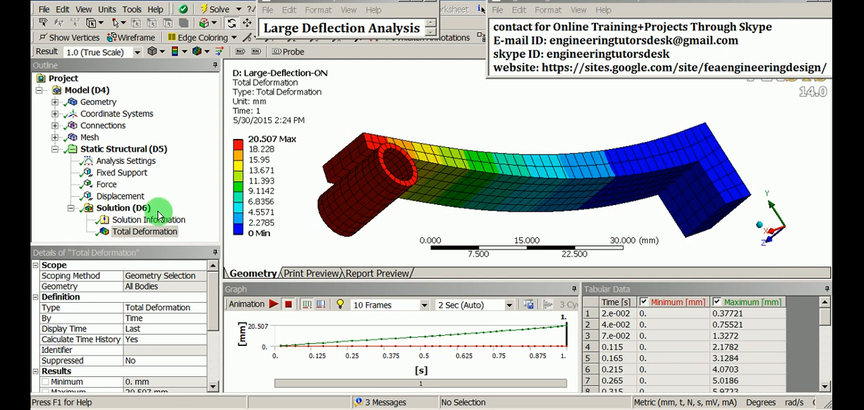
- Insert a Force Reaction probe under the Solution of the Large-Deflection-ON system
{"action": "left_click", "coordinate": [122, 208]}
{"action": "right_click", "coordinate": [128, 209]}
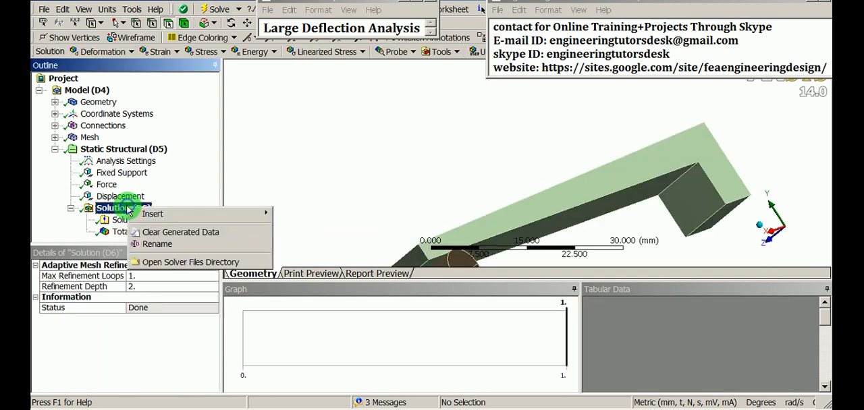
{"action": "left_click", "coordinate": [200, 215]}
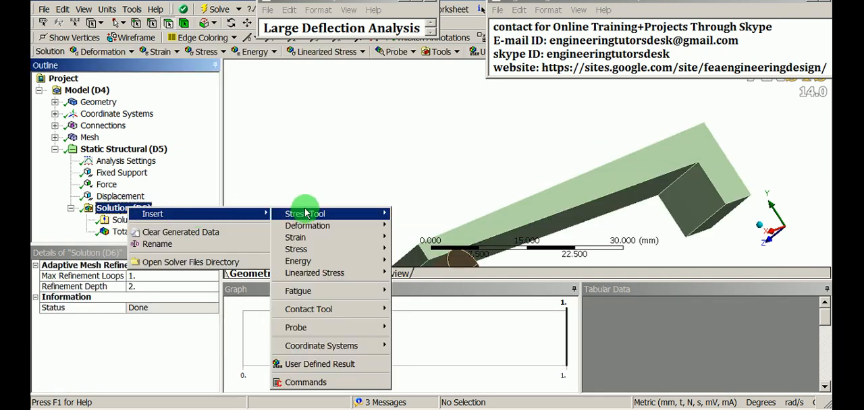
{"action": "mouse_move", "coordinate": [304, 214]}
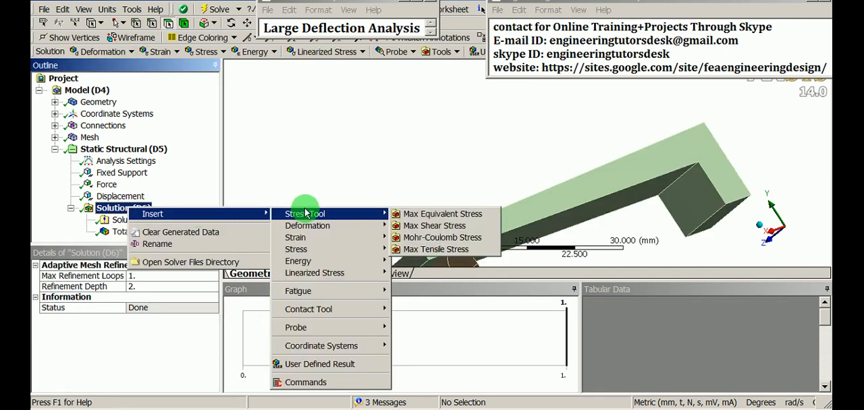
{"action": "left_click", "coordinate": [317, 328]}
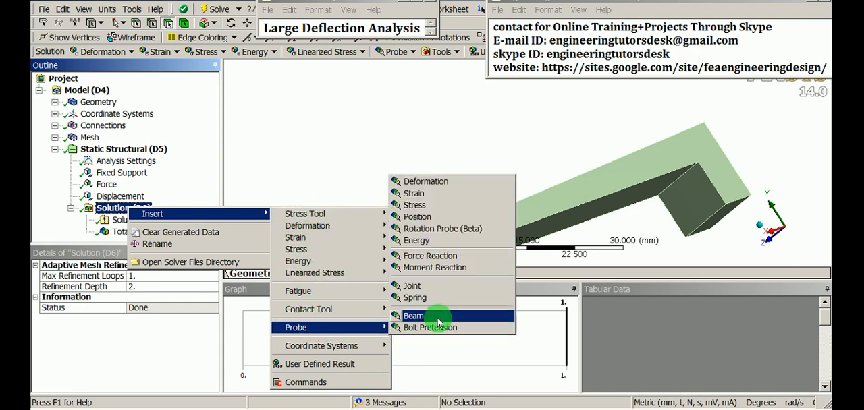
{"action": "left_click", "coordinate": [408, 257]}
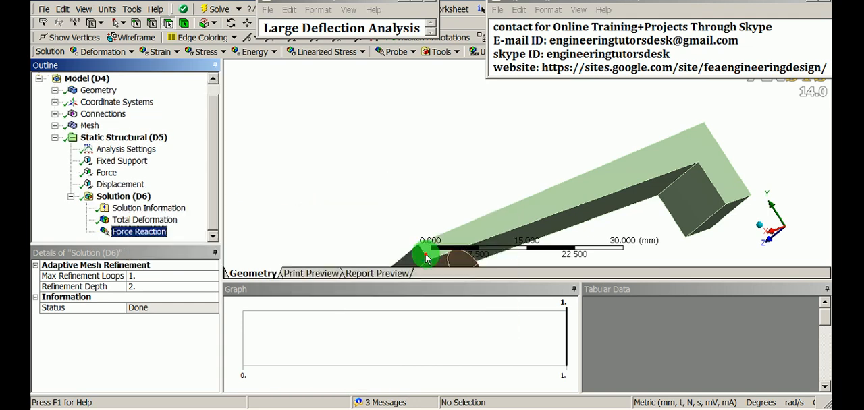
- Assign Fixed Support as the Force Reaction probe's boundary condition and evaluate the result
{"action": "mouse_move", "coordinate": [430, 197]}
{"action": "middle_mouse_down"}
{"action": "mouse_move", "coordinate": [396, 183]}
{"action": "mouse_move", "coordinate": [478, 187]}
{"action": "mouse_move", "coordinate": [569, 158]}
{"action": "mouse_move", "coordinate": [680, 201]}
{"action": "middle_mouse_up"}
{"action": "scroll", "coordinate": [495, 176], "scroll_direction": "down", "scroll_amount": 2}
{"action": "middle_click_drag", "start_coordinate": [391, 194], "coordinate": [385, 176], "text": "ctrl"}
{"action": "left_click", "coordinate": [200, 298]}
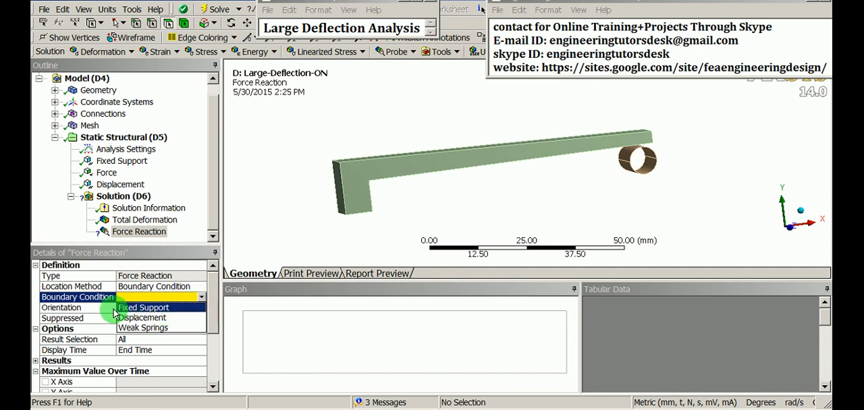
{"action": "left_click", "coordinate": [138, 308]}
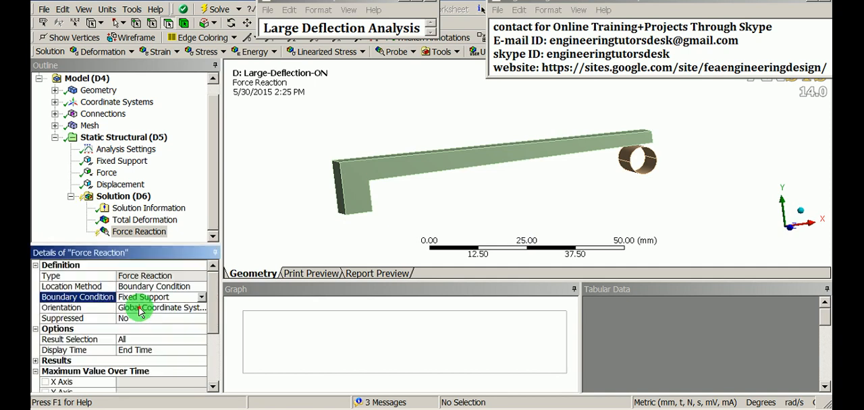
{"action": "right_click", "coordinate": [134, 233]}
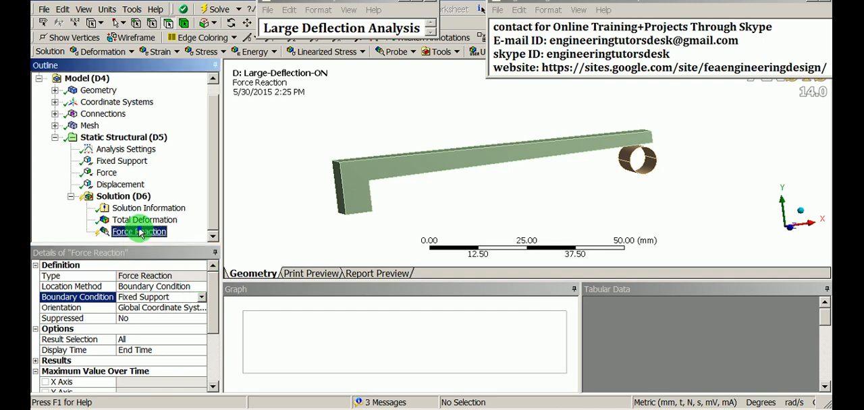
{"action": "left_click", "coordinate": [190, 254]}
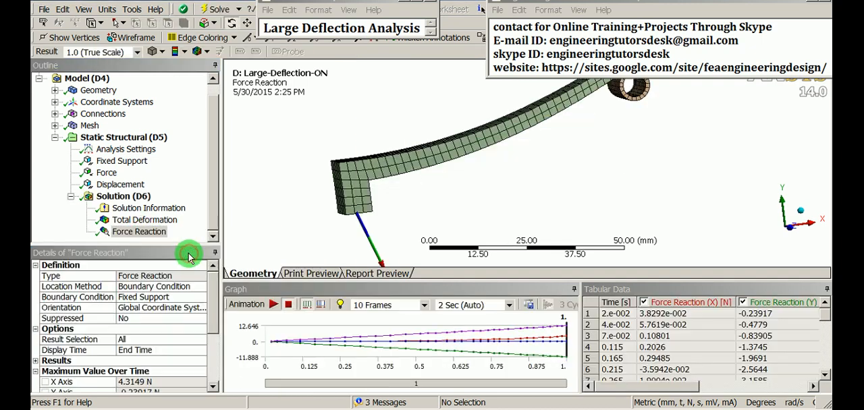
- Examine the final Y force reaction in the tabular data and the reaction vector's direction at the fixed support
{"action": "left_click_drag", "start_coordinate": [442, 193], "coordinate": [415, 198]}
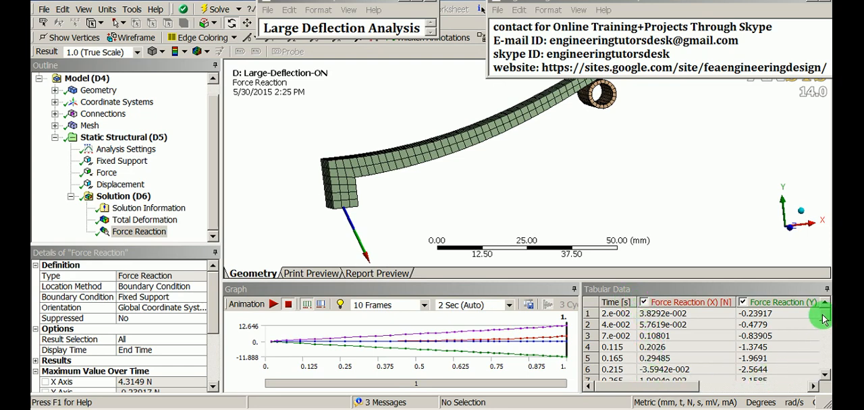
{"action": "left_click_drag", "start_coordinate": [824, 309], "coordinate": [822, 376]}
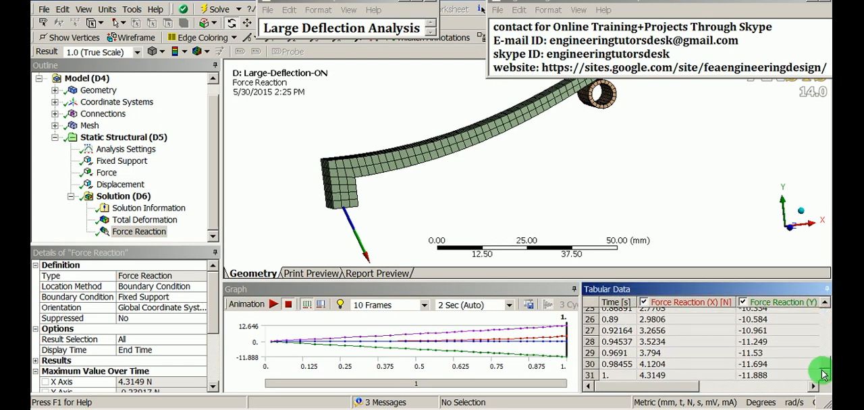
{"action": "left_click", "coordinate": [773, 379]}
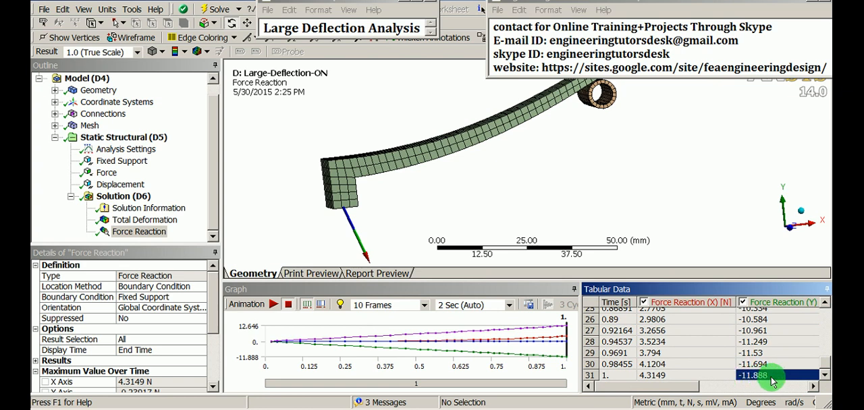
{"action": "left_click_drag", "start_coordinate": [451, 201], "coordinate": [449, 181]}
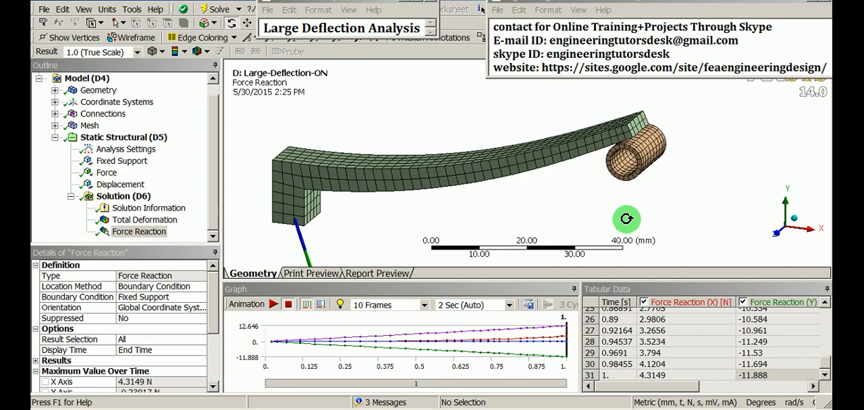
{"action": "left_click_drag", "start_coordinate": [626, 126], "coordinate": [448, 175]}
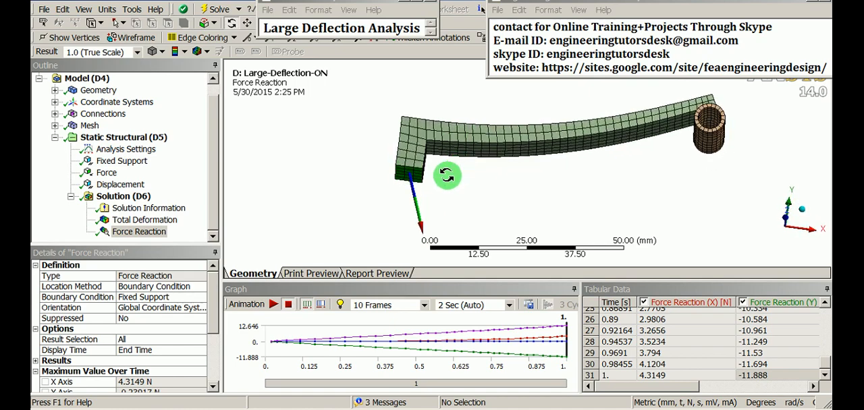
{"action": "scroll", "coordinate": [415, 195], "scroll_direction": "up", "scroll_amount": 3}
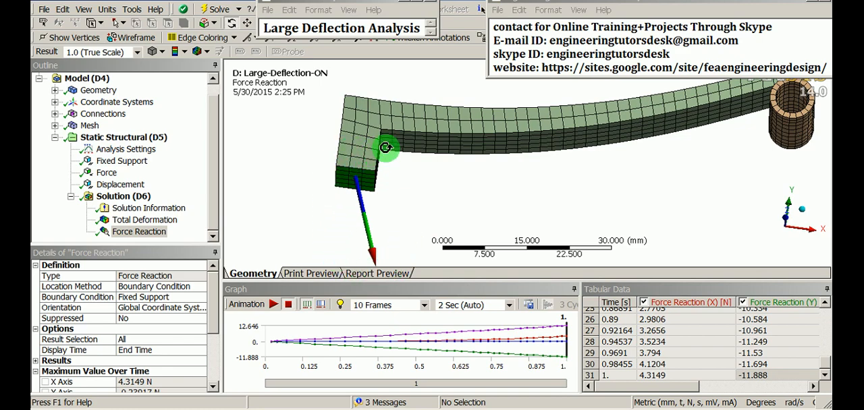
{"action": "scroll", "coordinate": [405, 176], "scroll_direction": "down", "scroll_amount": 3}
{"action": "left_click_drag", "start_coordinate": [422, 197], "coordinate": [426, 178]}
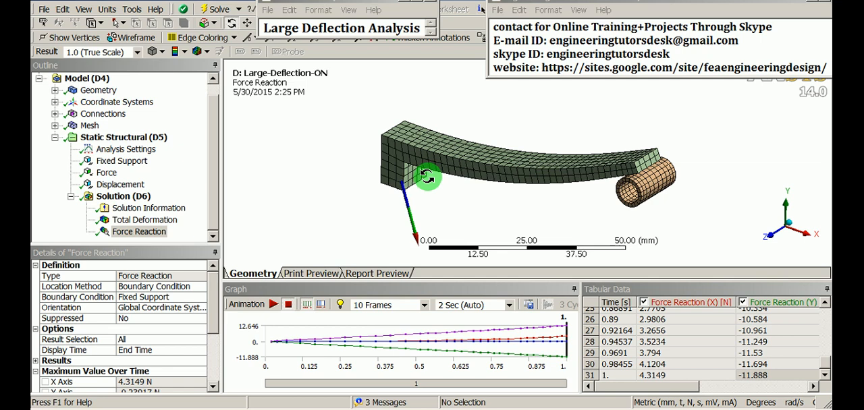
{"action": "left_click_drag", "start_coordinate": [427, 177], "coordinate": [445, 152]}
{"action": "left_click_drag", "start_coordinate": [434, 177], "coordinate": [426, 183]}
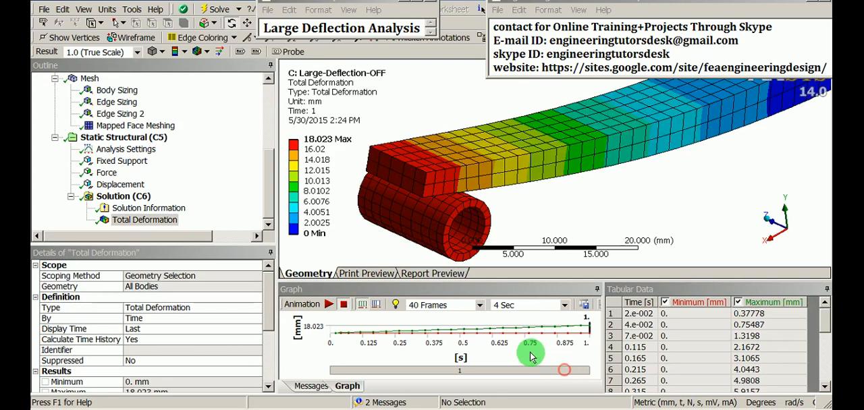
- Insert a Directional Deformation result under the Solution of the Large-Deflection-OFF system
{"action": "left_click", "coordinate": [127, 198]}
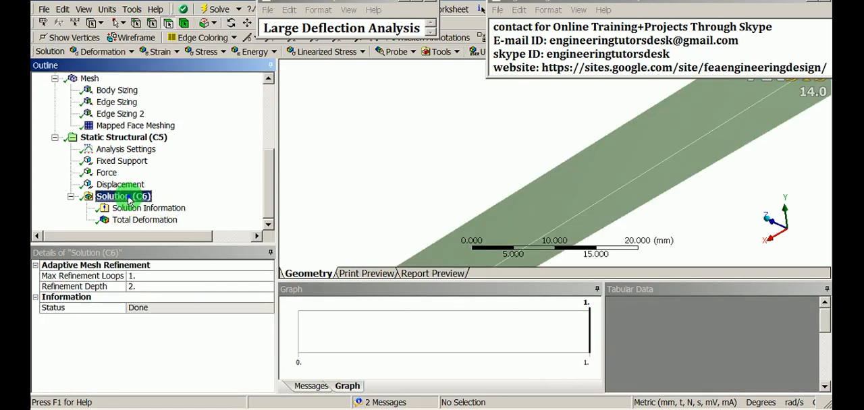
{"action": "right_click", "coordinate": [130, 197]}
{"action": "mouse_move", "coordinate": [177, 203]}
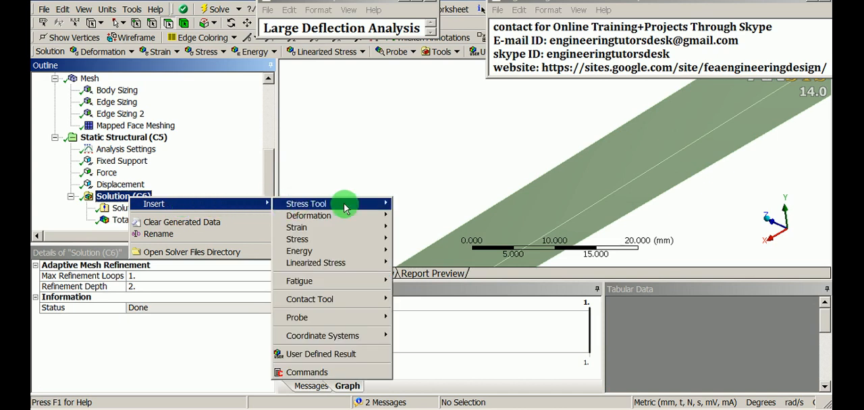
{"action": "mouse_move", "coordinate": [348, 218]}
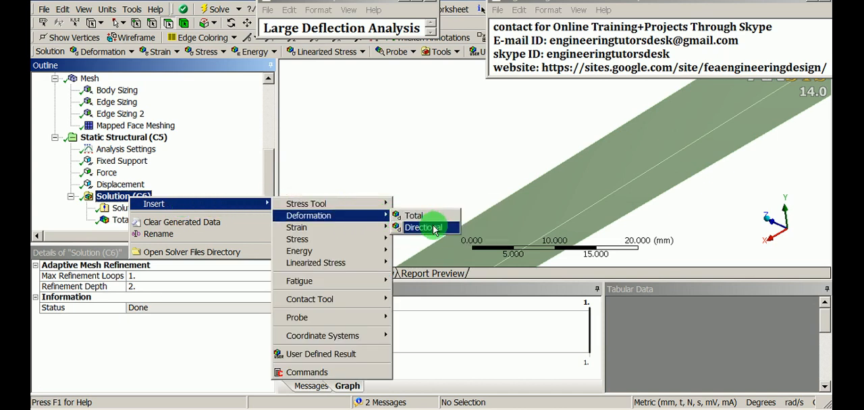
{"action": "left_click", "coordinate": [432, 228]}
- Set the Directional Deformation orientation to Y Axis and evaluate the result
{"action": "left_click", "coordinate": [254, 318]}
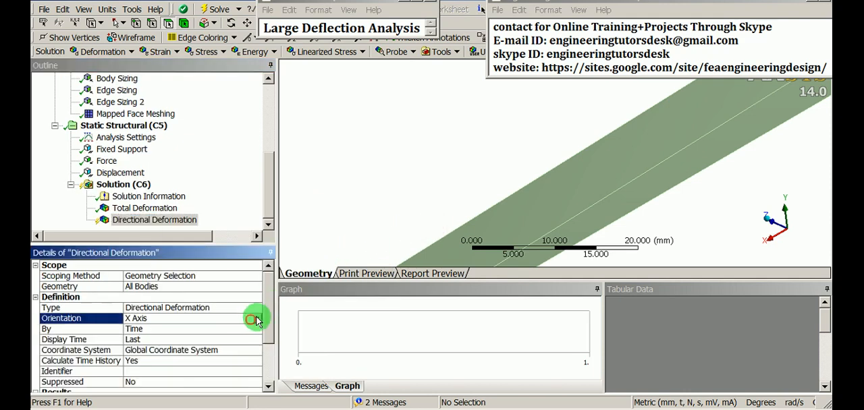
{"action": "left_click", "coordinate": [172, 337]}
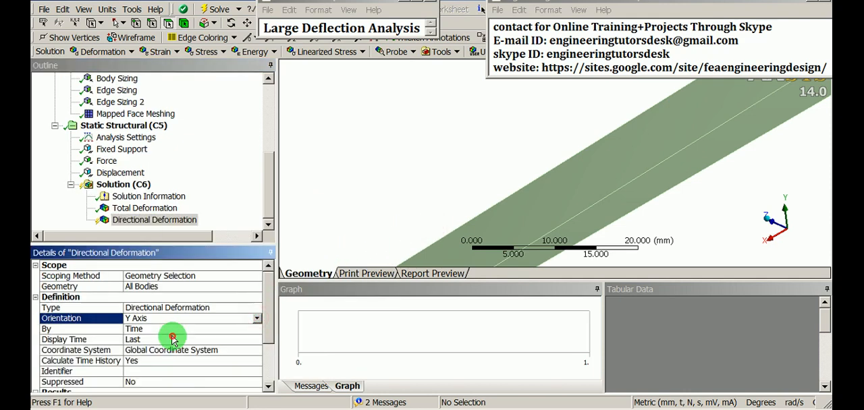
{"action": "right_click", "coordinate": [146, 227]}
{"action": "left_click", "coordinate": [210, 247]}
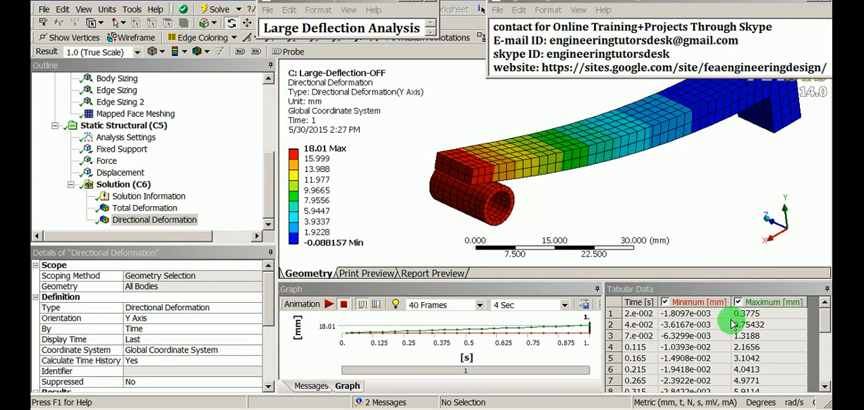
- Copy the whole Maximum column of the Y-axis directional deformation from the tabular data
{"action": "mouse_move", "coordinate": [825, 319]}
{"action": "left_mouse_down"}
{"action": "mouse_move", "coordinate": [827, 375]}
{"action": "mouse_move", "coordinate": [825, 323]}
{"action": "left_mouse_up"}
{"action": "left_click", "coordinate": [767, 307]}
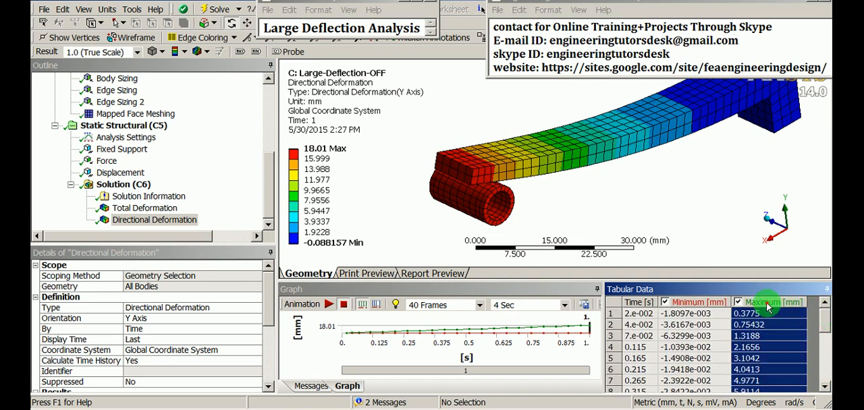
{"action": "right_click", "coordinate": [765, 306]}
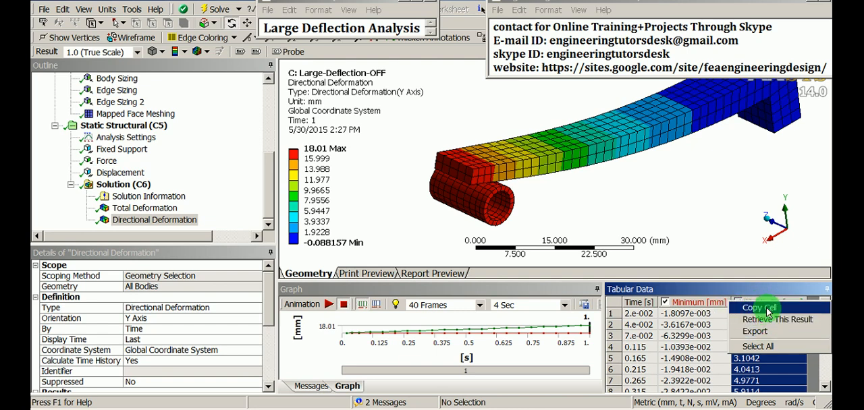
{"action": "left_click", "coordinate": [749, 308]}
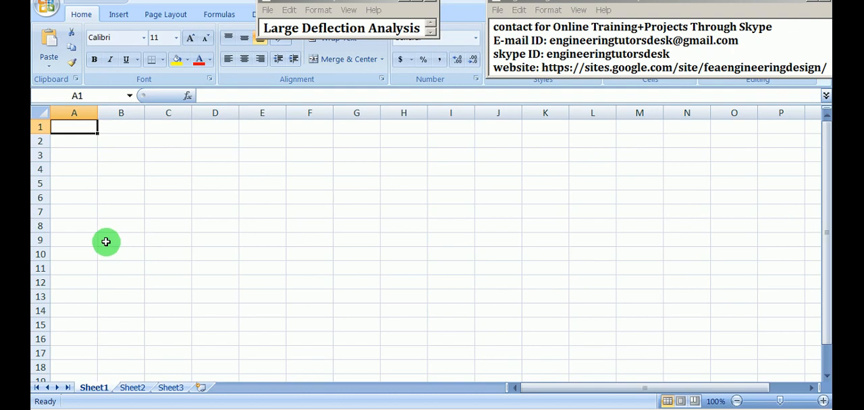
- In a blank Excel sheet, enter the heading OFF in A1 and paste the copied maximum deformation values from A2 down
{"action": "type", "text": "OFF"}
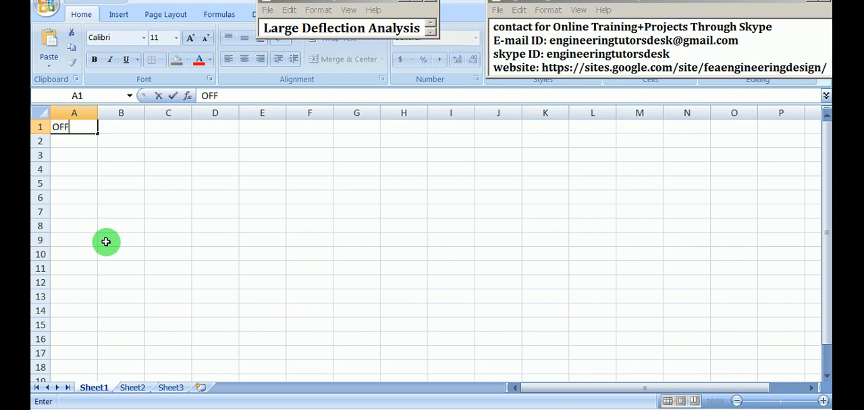
{"action": "left_click", "coordinate": [71, 144]}
{"action": "key", "text": "ctrl+v"}
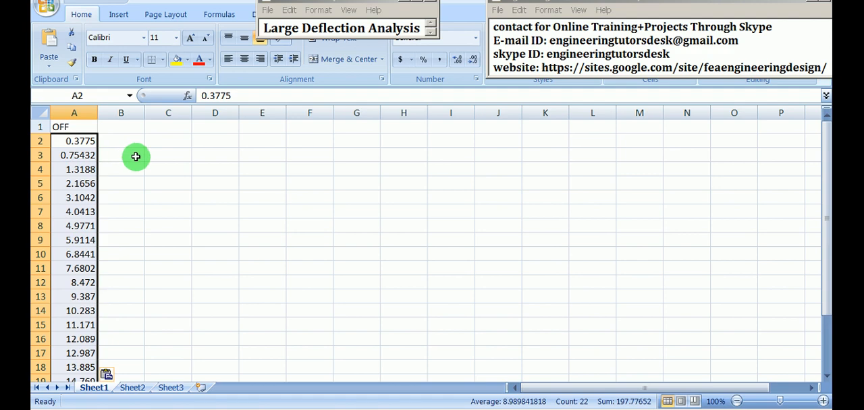
- Switch to the Large-Deflection-ON analysis and insert a Directional Deformation result under its Solution
{"action": "key", "text": "alt+Tab"}
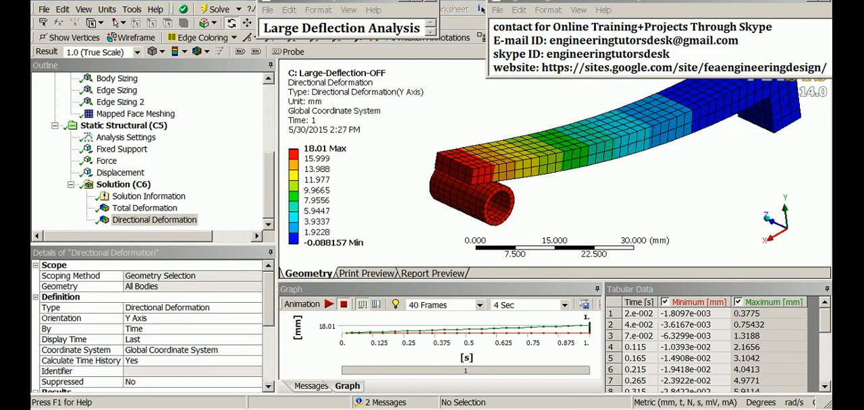
{"action": "key", "text": "alt+Tab"}
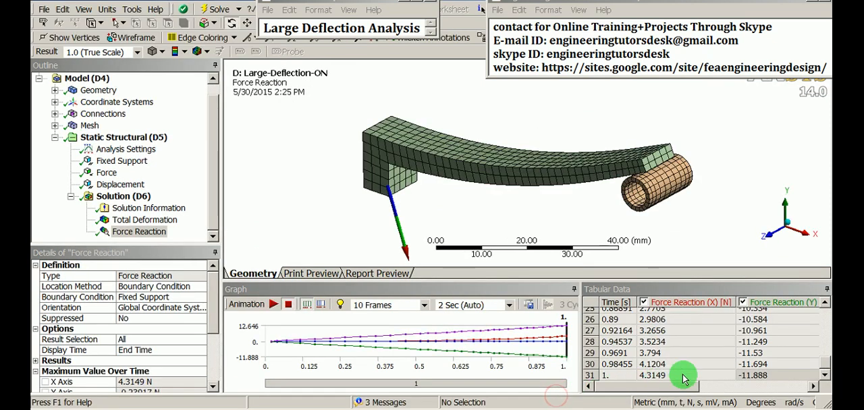
{"action": "right_click", "coordinate": [124, 198]}
{"action": "mouse_move", "coordinate": [174, 201]}
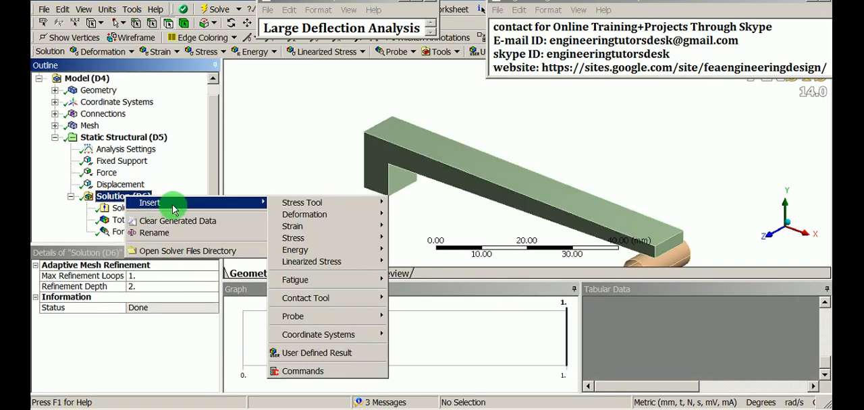
{"action": "mouse_move", "coordinate": [329, 214]}
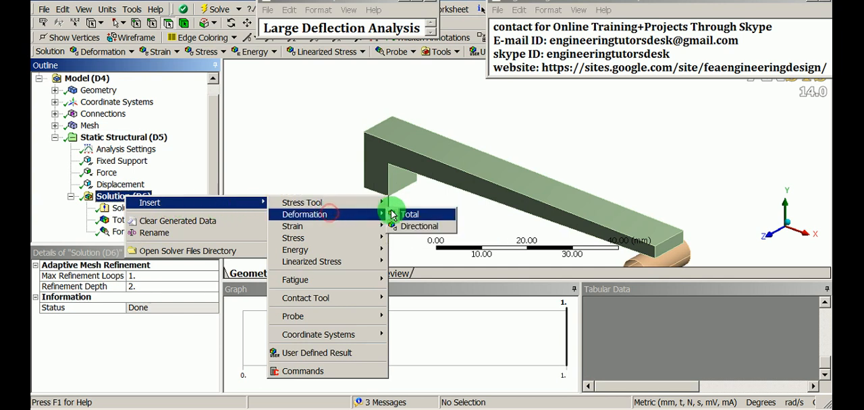
{"action": "left_click", "coordinate": [413, 215]}
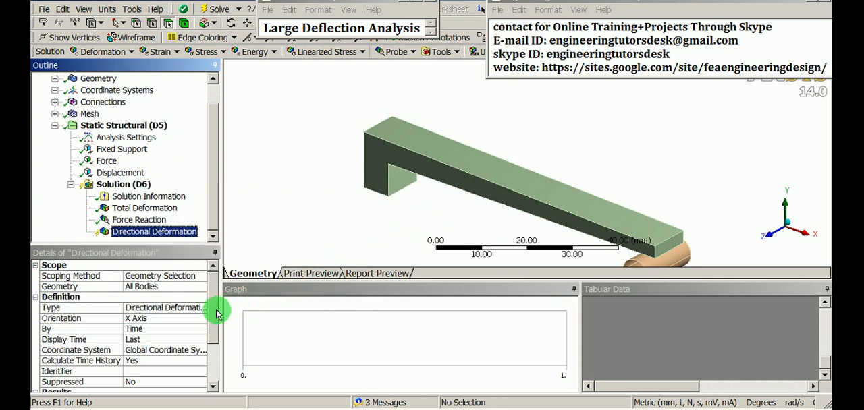
- Set the Large-Deflection-ON Directional Deformation orientation to Y Axis and evaluate all results
{"action": "left_click", "coordinate": [182, 318]}
{"action": "left_click", "coordinate": [201, 320]}
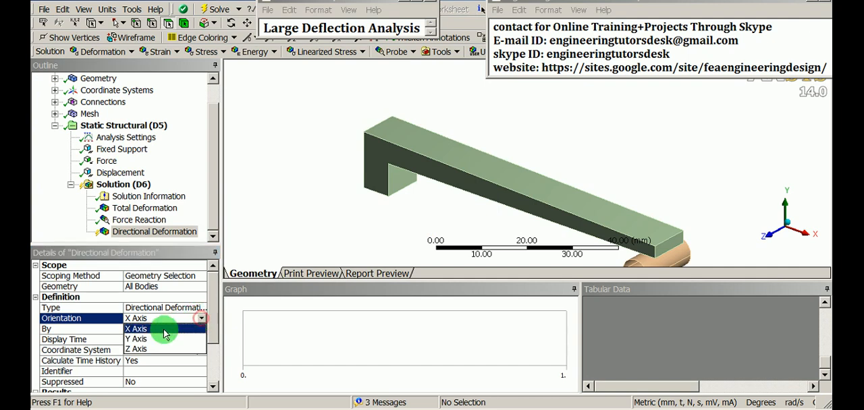
{"action": "left_click", "coordinate": [159, 340]}
{"action": "right_click", "coordinate": [156, 234]}
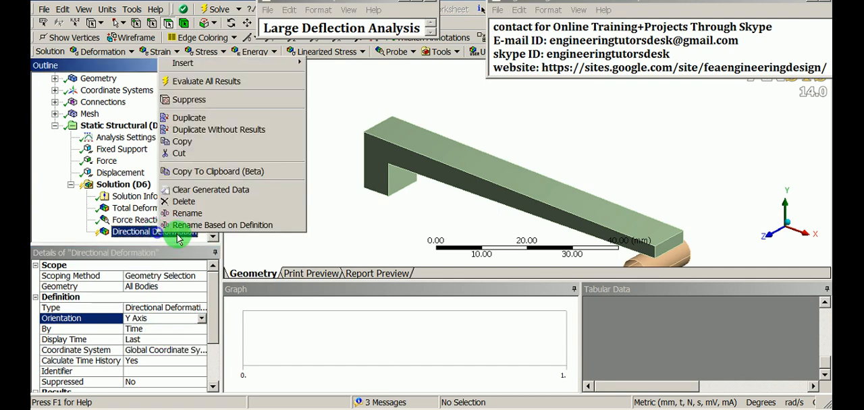
{"action": "left_click", "coordinate": [222, 86]}
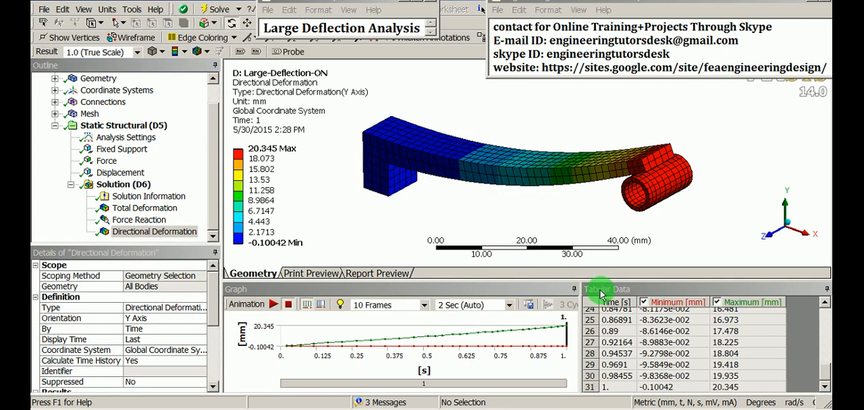
- Copy the whole Maximum column of the Large-Deflection-ON directional deformation from the tabular data
{"action": "left_click", "coordinate": [741, 305]}
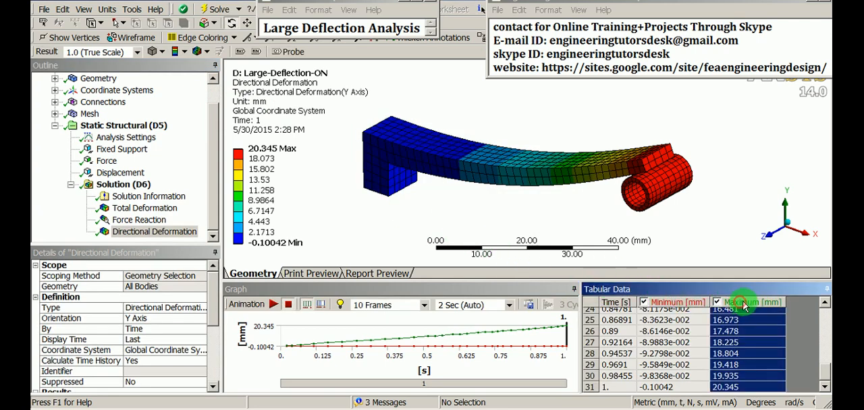
{"action": "scroll", "coordinate": [751, 328], "scroll_direction": "up", "scroll_amount": 8}
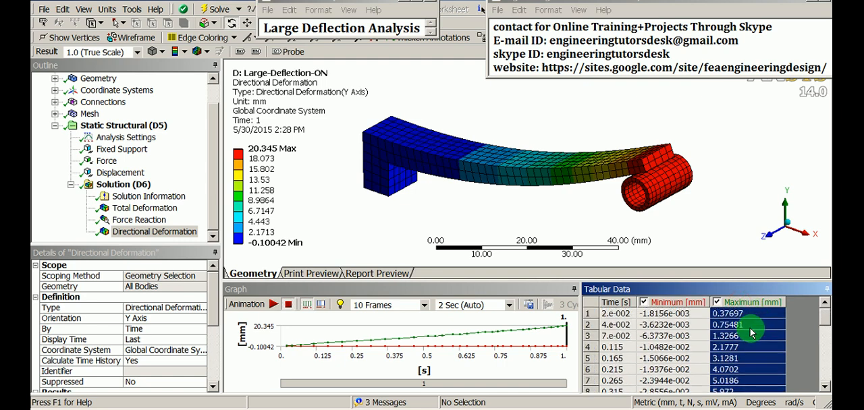
{"action": "scroll", "coordinate": [751, 331], "scroll_direction": "down", "scroll_amount": 8}
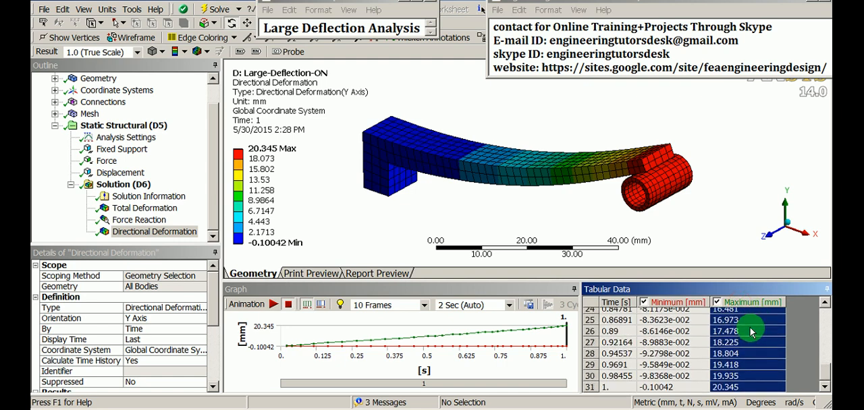
{"action": "right_click", "coordinate": [746, 308]}
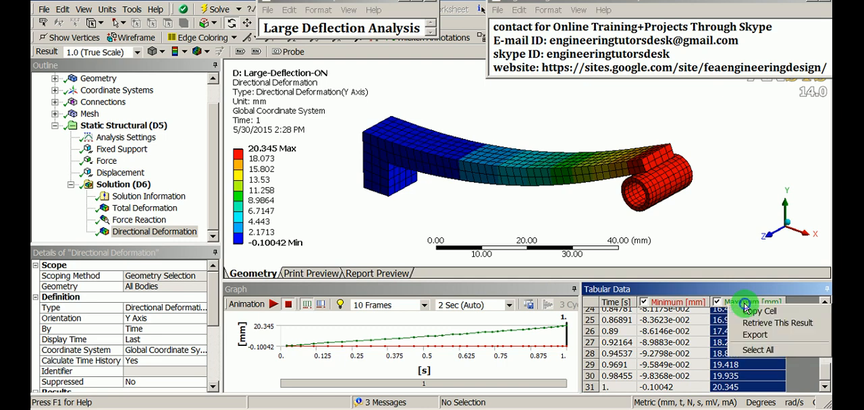
{"action": "left_click", "coordinate": [767, 313]}
- Switch to the Excel sheet, enter the heading ON in B1 and paste the copied maximum deformation values from B2 down
{"action": "left_click", "coordinate": [588, 409]}
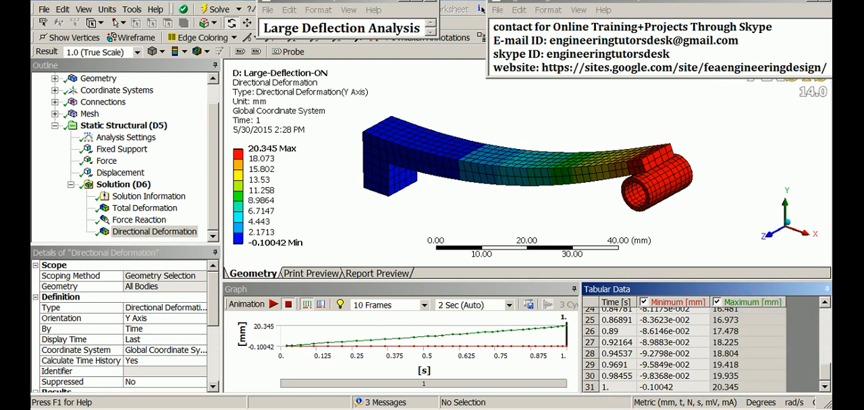
{"action": "left_click", "coordinate": [113, 126]}
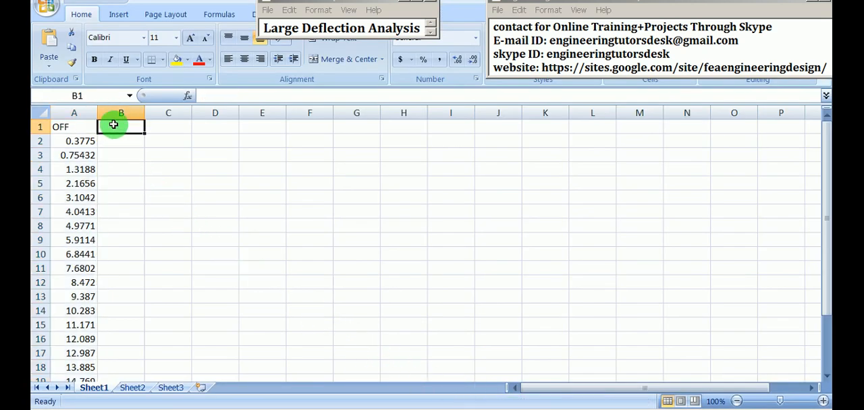
{"action": "type", "text": "ON"}
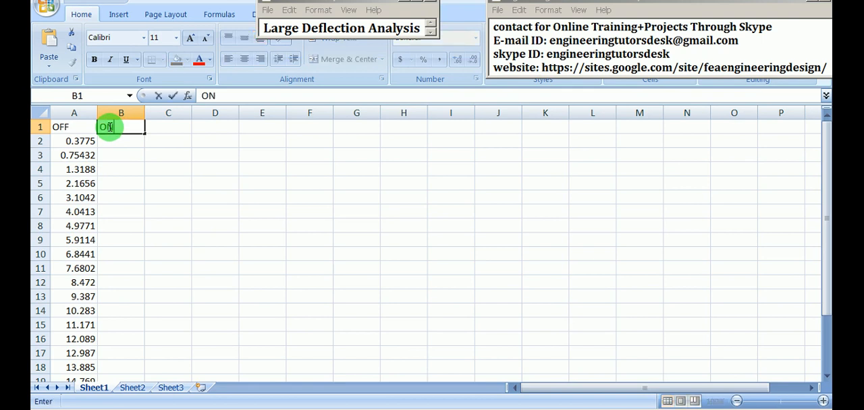
{"action": "key", "text": "Return"}
{"action": "key", "text": "ctrl+v"}
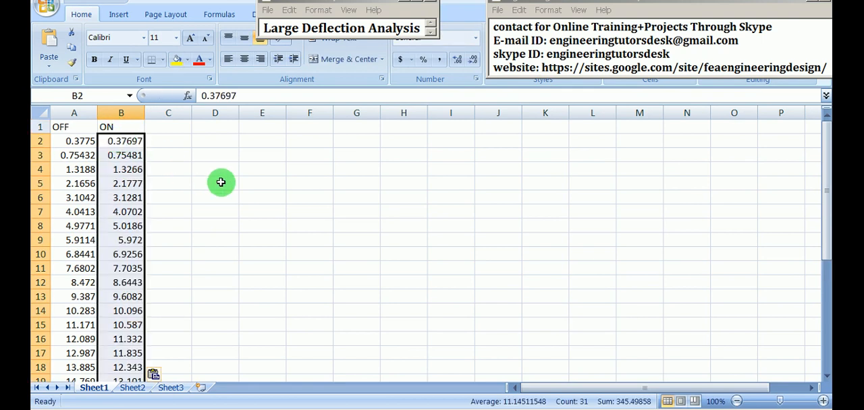
- Insert an empty 2-D line chart on Sheet1 beside the OFF and ON columns
{"action": "left_click", "coordinate": [223, 214]}
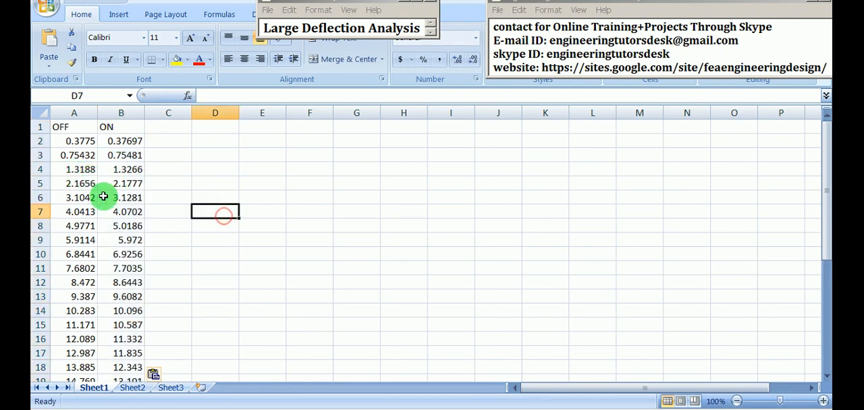
{"action": "left_click", "coordinate": [117, 15]}
{"action": "left_click", "coordinate": [280, 52]}
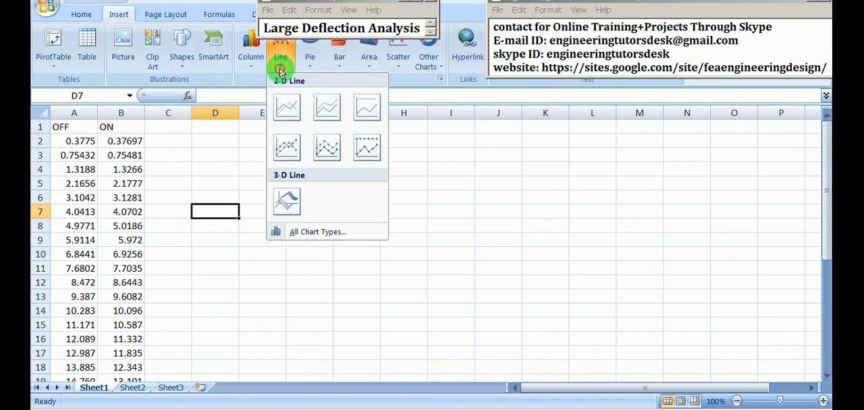
{"action": "left_click", "coordinate": [285, 110]}
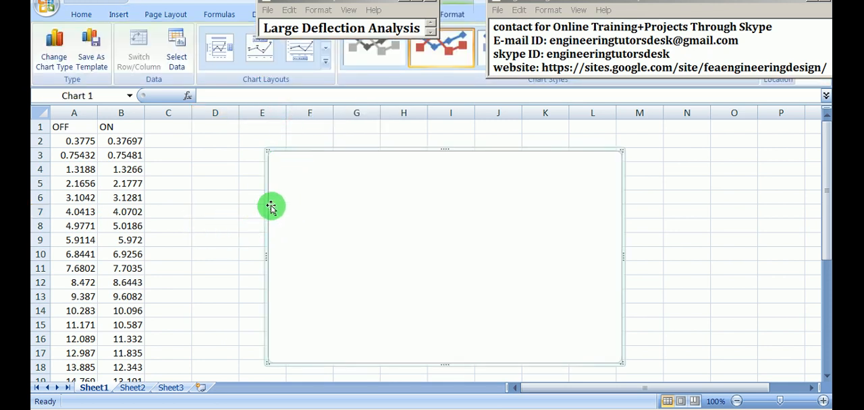
- Add a data series named OFF to the line chart, using the values in A2:A23
{"action": "right_click", "coordinate": [295, 160]}
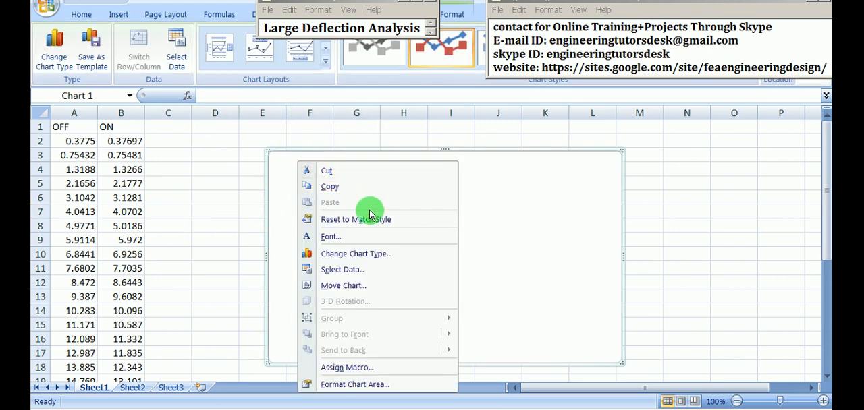
{"action": "left_click", "coordinate": [358, 266]}
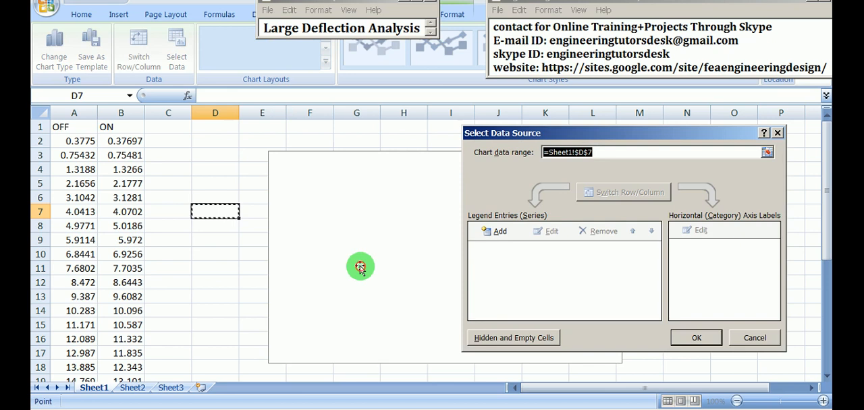
{"action": "left_click", "coordinate": [497, 232]}
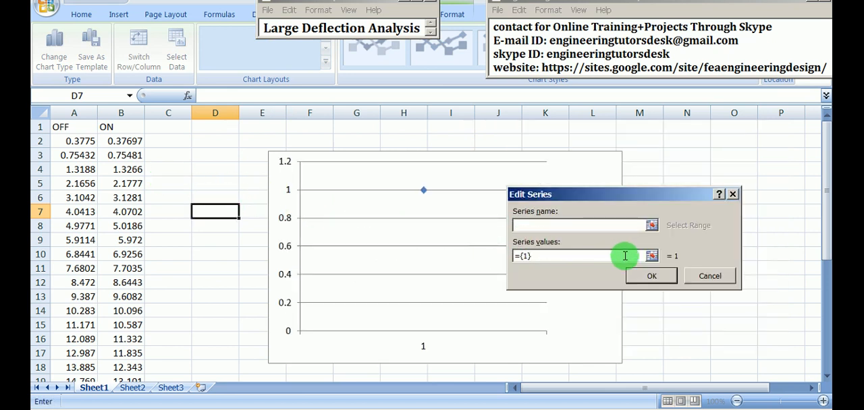
{"action": "left_click", "coordinate": [652, 258]}
{"action": "left_click_drag", "start_coordinate": [54, 139], "coordinate": [84, 279]}
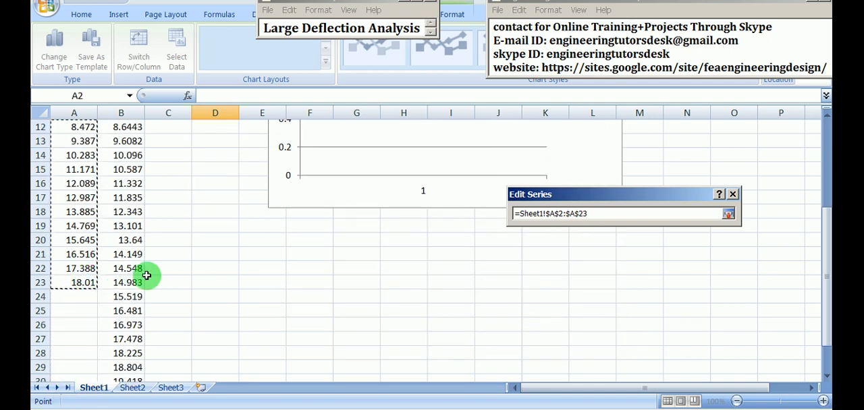
{"action": "left_click", "coordinate": [728, 214]}
{"action": "left_click", "coordinate": [582, 225]}
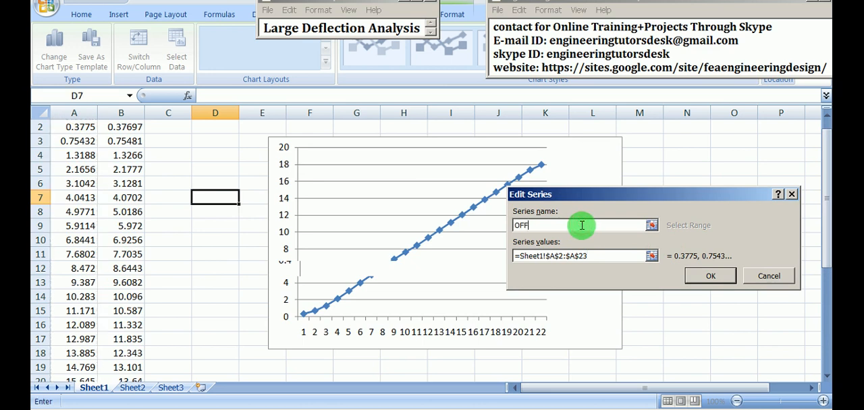
{"action": "left_click", "coordinate": [710, 277]}
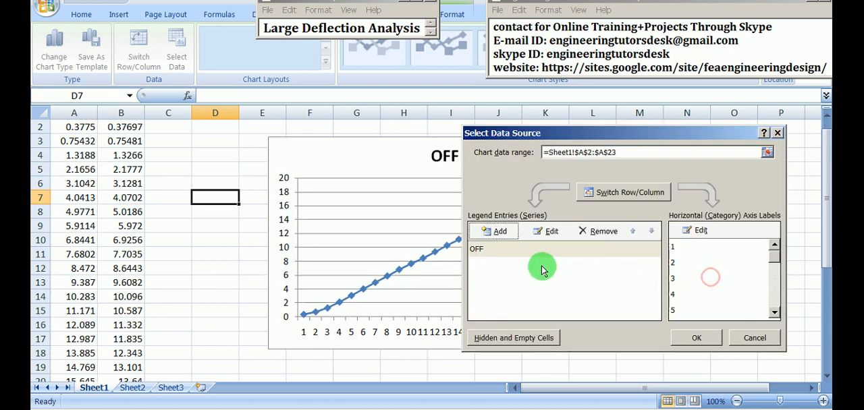
- Add a second data series named ON with the values in B2:B32 and apply the chart's data source
{"action": "left_click", "coordinate": [500, 233]}
{"action": "left_click", "coordinate": [565, 229]}
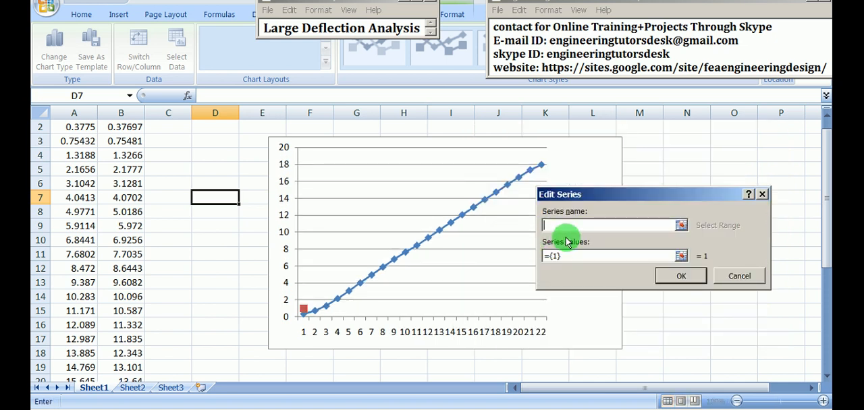
{"action": "type", "text": "ON"}
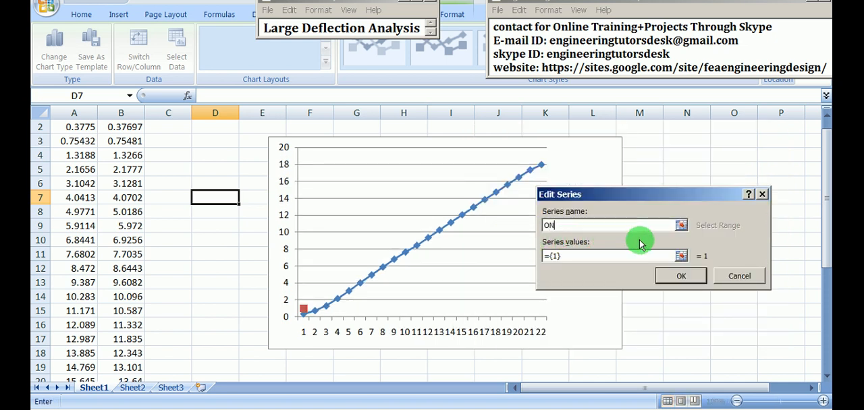
{"action": "left_click", "coordinate": [681, 256]}
{"action": "scroll", "coordinate": [98, 168], "scroll_direction": "up", "scroll_amount": 1}
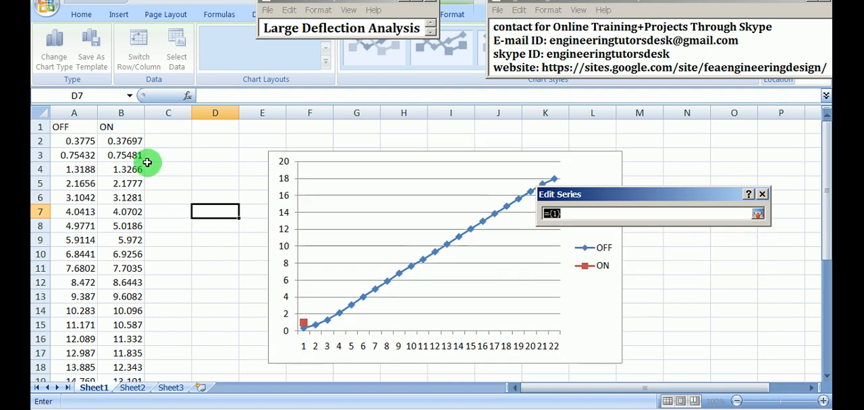
{"action": "left_click_drag", "start_coordinate": [122, 141], "coordinate": [124, 353]}
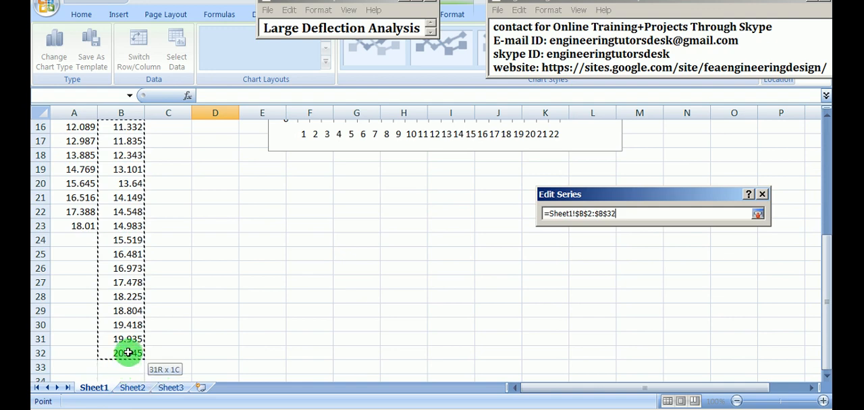
{"action": "left_click", "coordinate": [758, 214]}
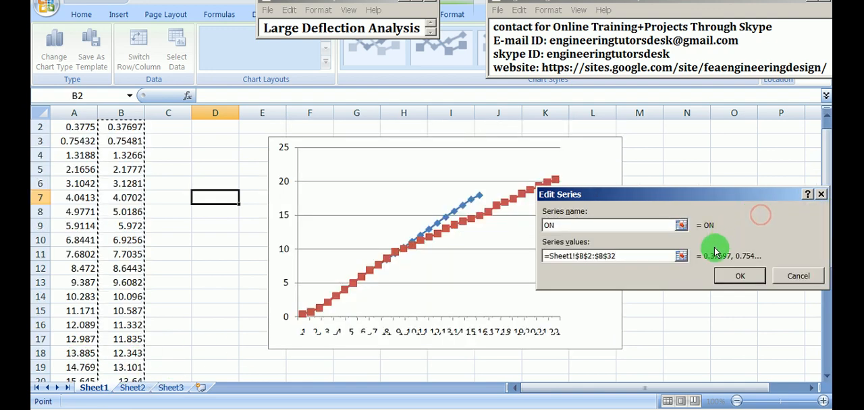
{"action": "left_click", "coordinate": [736, 276]}
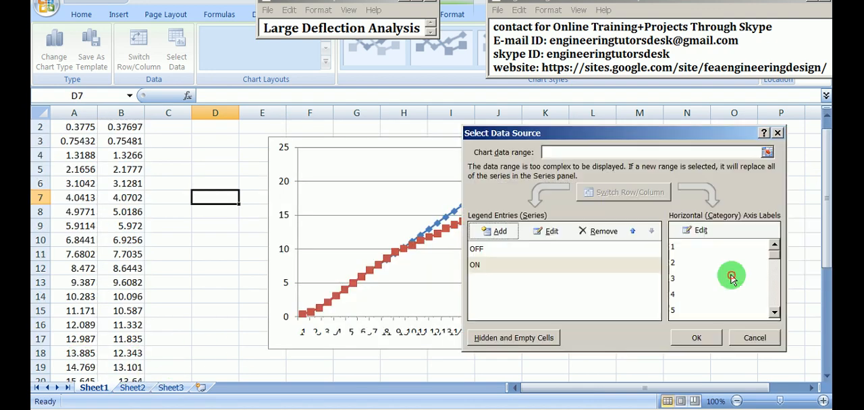
{"action": "left_click", "coordinate": [699, 338]}
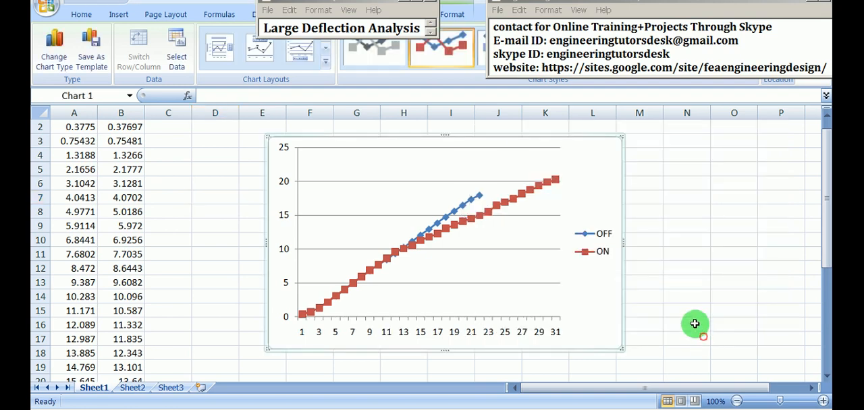
- Compare the OFF and ON deformation curves in the chart by selecting each series in turn
{"action": "left_click", "coordinate": [695, 292]}
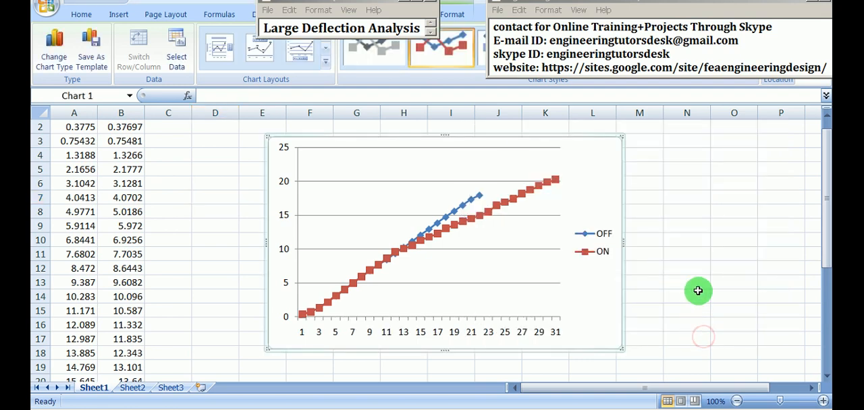
{"action": "left_click", "coordinate": [470, 204]}
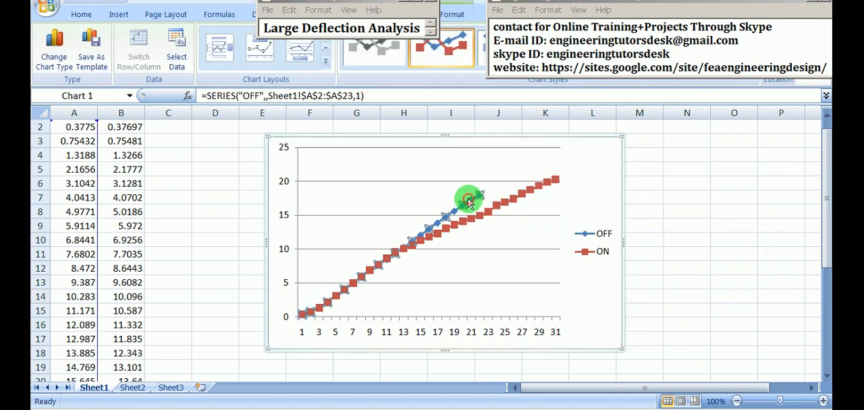
{"action": "left_click", "coordinate": [516, 205]}
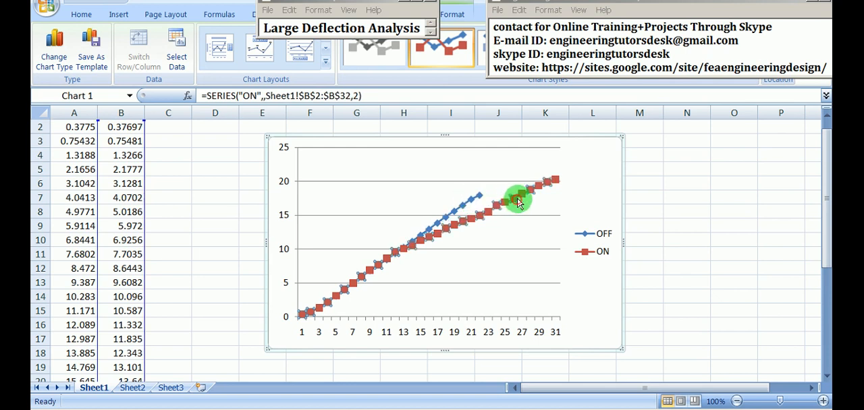
- Highlight the OFF series in the line chart to examine its deformation curve against the ON curve
{"action": "left_click", "coordinate": [681, 215]}
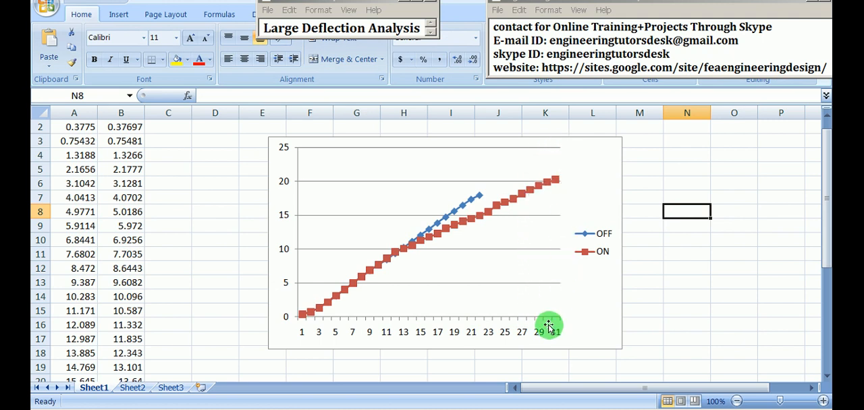
{"action": "left_click", "coordinate": [602, 234]}
{"action": "left_click", "coordinate": [458, 211]}
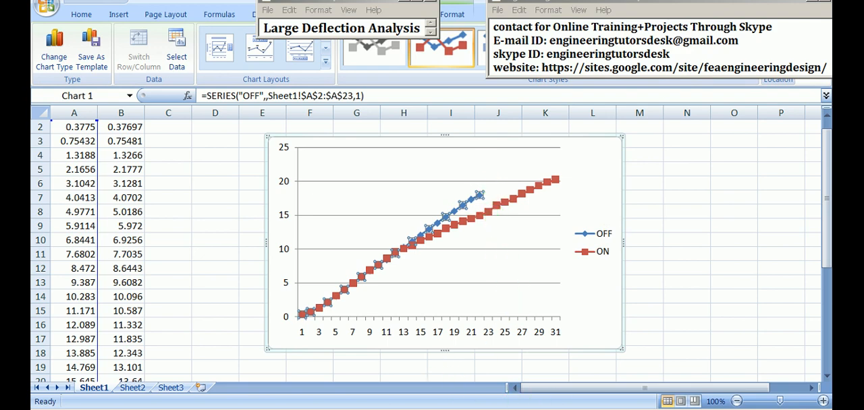
- Switch to ANSYS Mechanical and play the animation of the Y-axis directional deformation result for Large-Deflection-ON
{"action": "left_click", "coordinate": [560, 390]}
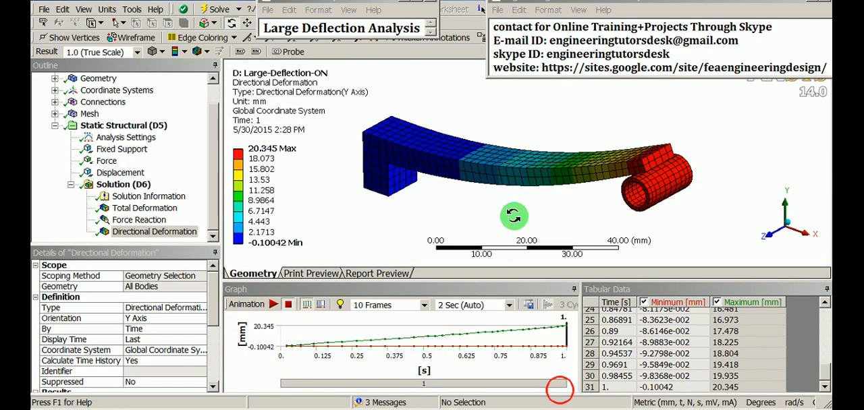
{"action": "left_click_drag", "start_coordinate": [729, 7], "coordinate": [671, 42]}
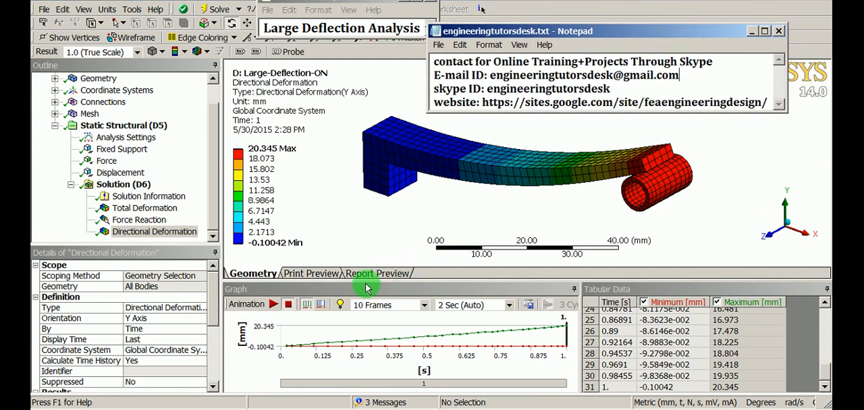
{"action": "left_click", "coordinate": [271, 305]}
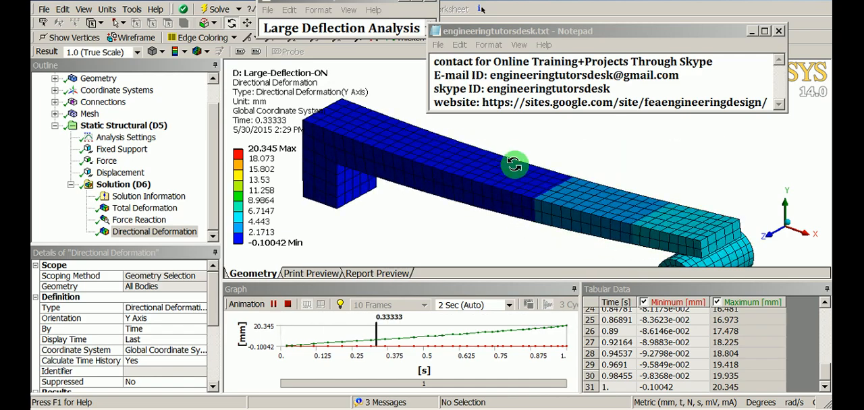
- Auto-hide the Tabular Data, Graph, Outline and Details panes and move the Notepad window clear of the animated model
{"action": "left_click", "coordinate": [825, 289]}
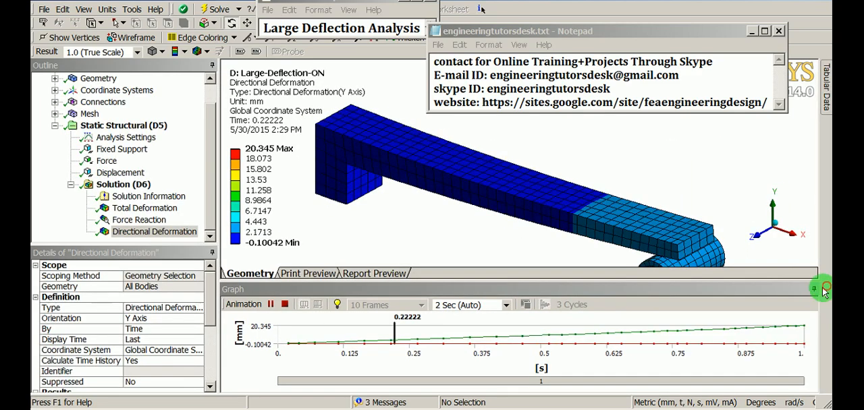
{"action": "left_click", "coordinate": [814, 291]}
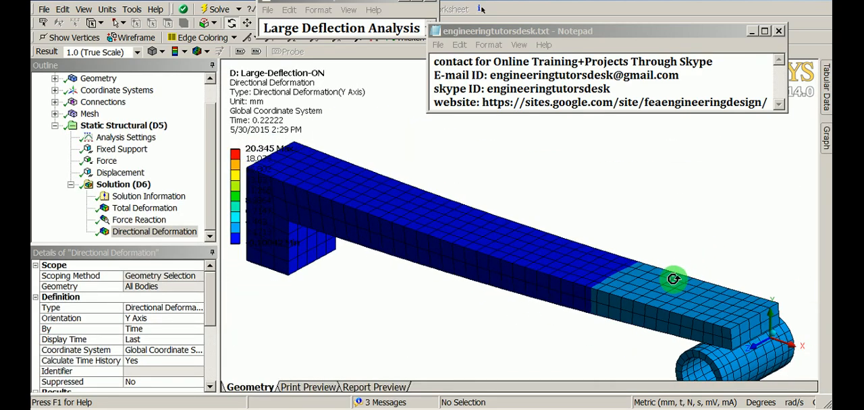
{"action": "left_click", "coordinate": [212, 65]}
{"action": "left_click", "coordinate": [214, 64]}
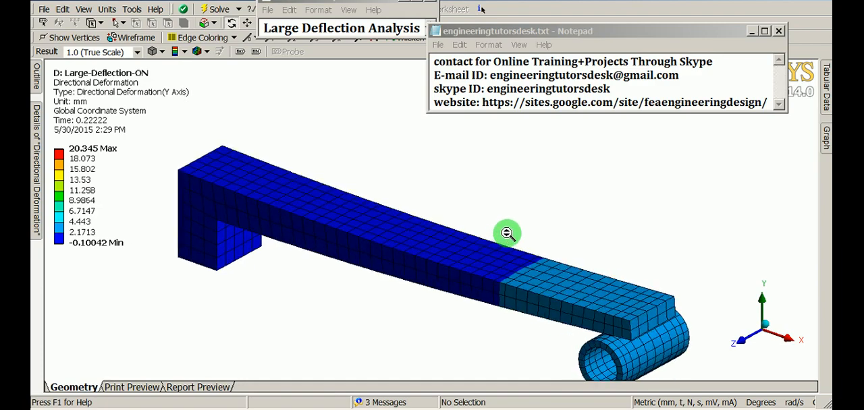
{"action": "left_click_drag", "start_coordinate": [577, 39], "coordinate": [624, 4]}
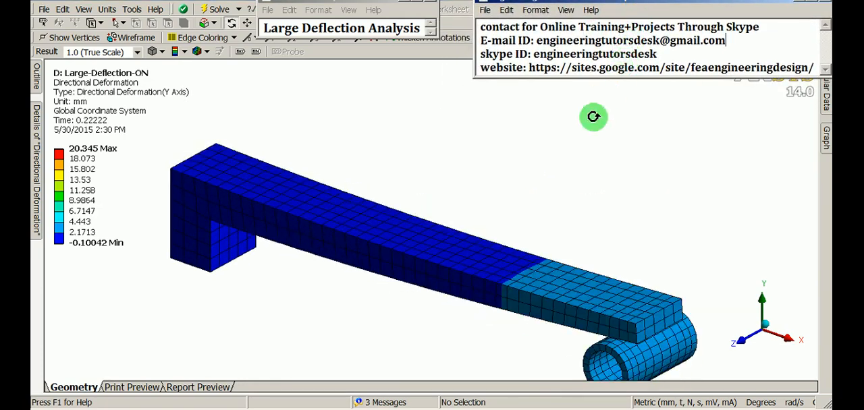
{"action": "middle_click_drag", "start_coordinate": [526, 229], "coordinate": [549, 207], "text": "ctrl"}
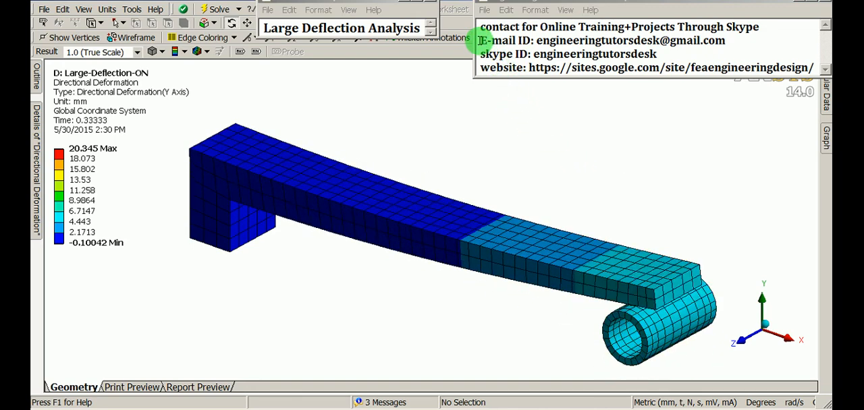
- Highlight the contact e-mail address, Skype ID and website address one after another in the Notepad note
{"action": "left_click_drag", "start_coordinate": [480, 41], "coordinate": [700, 39]}
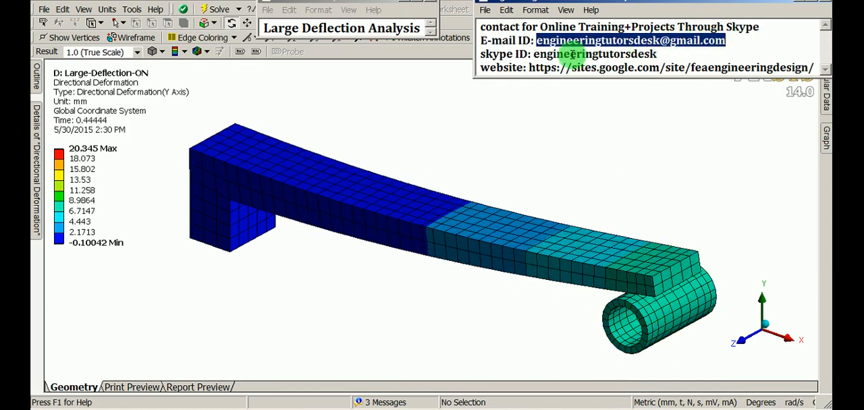
{"action": "left_click", "coordinate": [540, 54]}
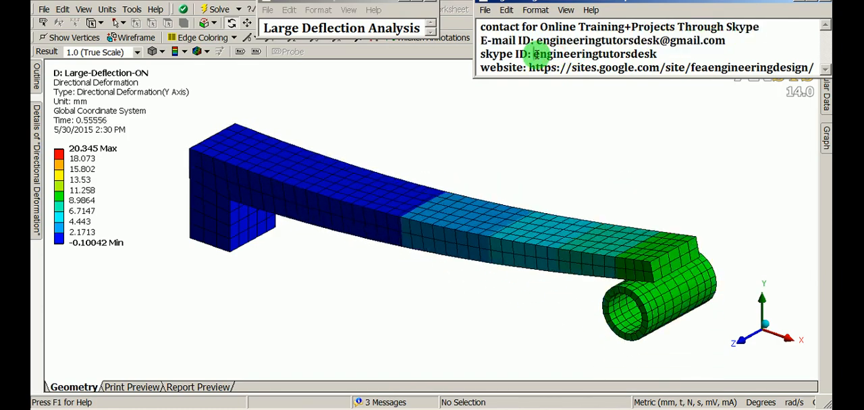
{"action": "left_click_drag", "start_coordinate": [546, 54], "coordinate": [606, 53]}
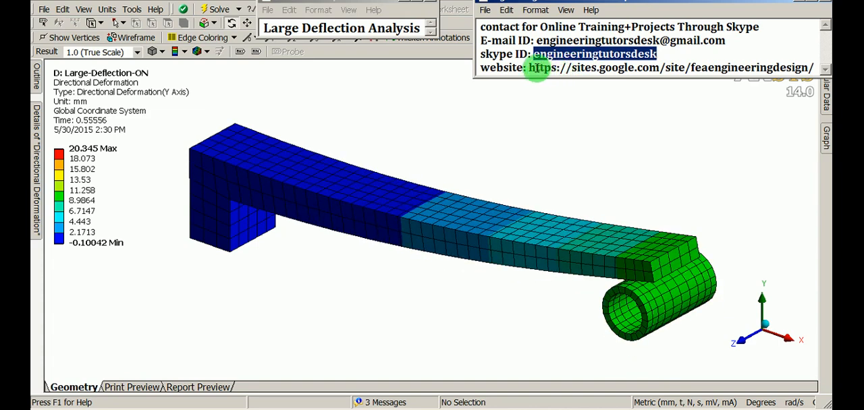
{"action": "left_click_drag", "start_coordinate": [528, 67], "coordinate": [797, 69]}
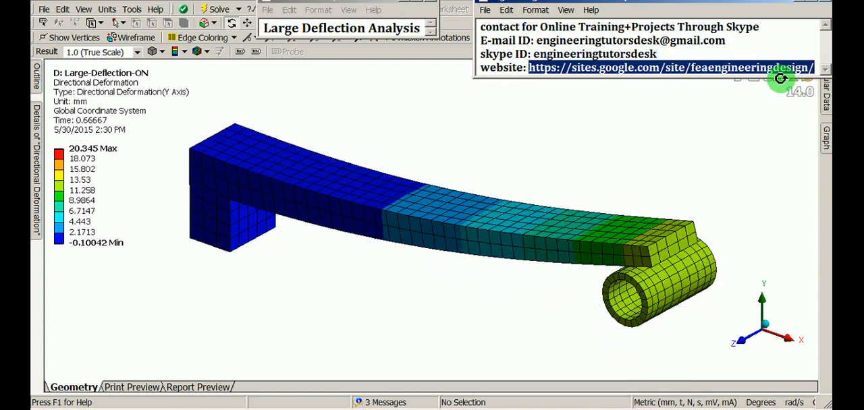